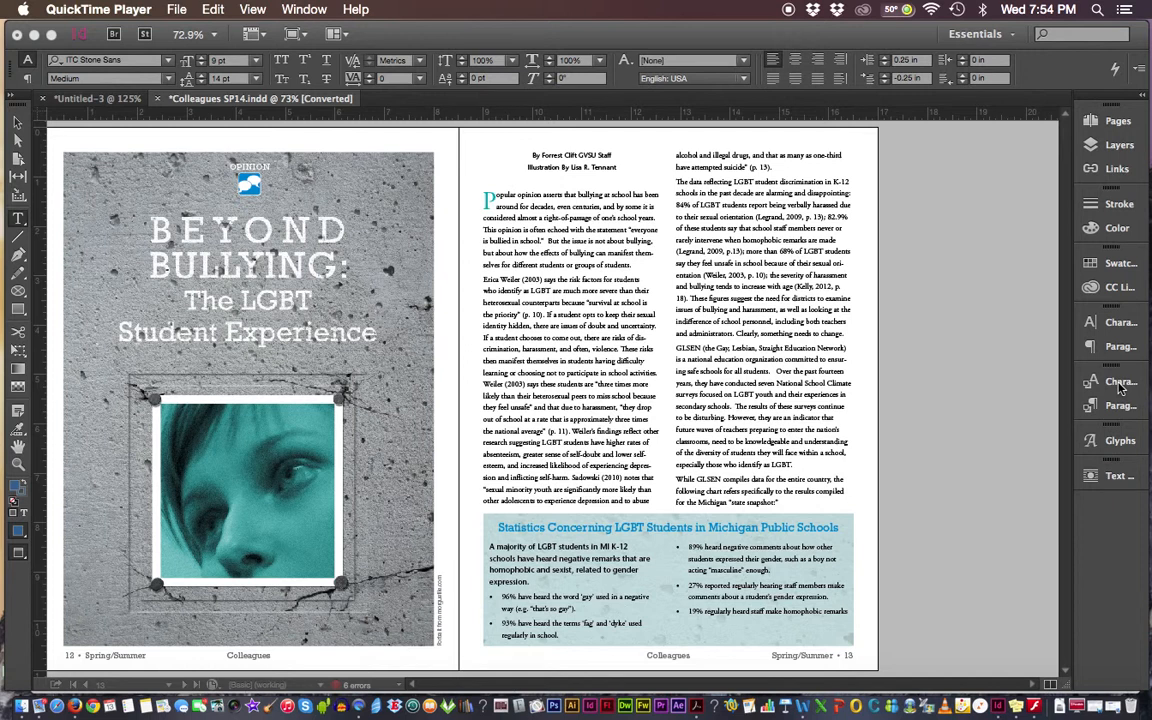
Examine the character and paragraph formatting settings in the Colleagues document.
left_click(1120, 388)
left_click(1120, 385)
left_click(1107, 325)
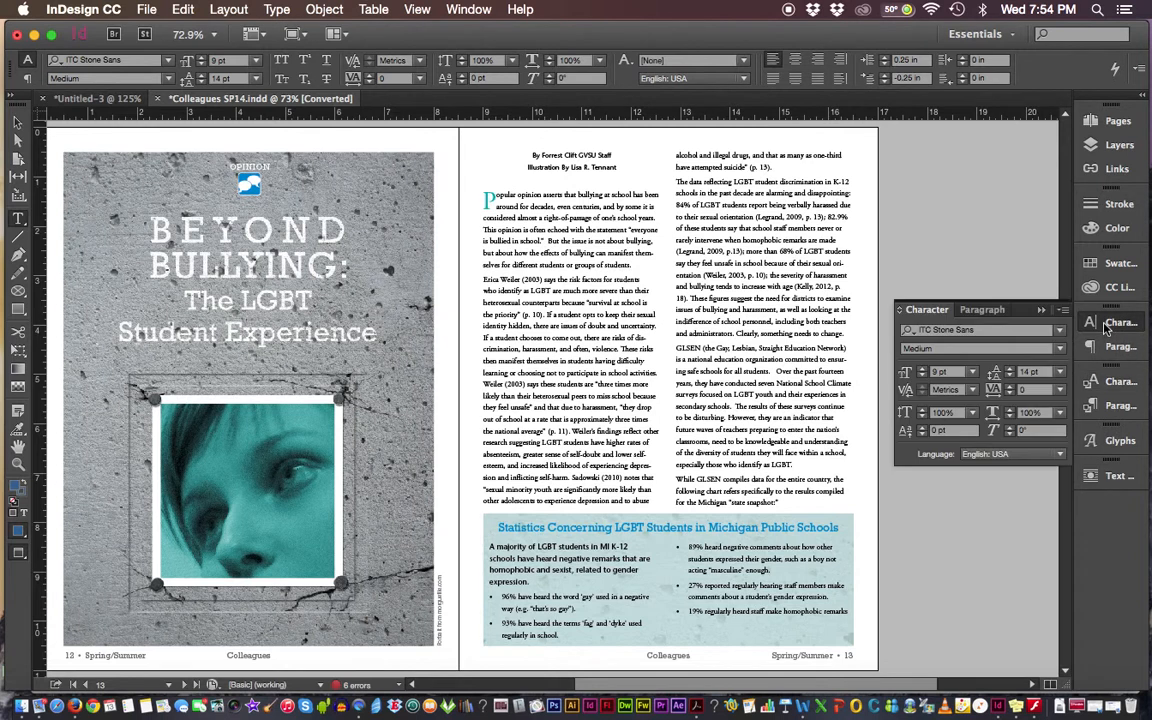
left_click(1109, 348)
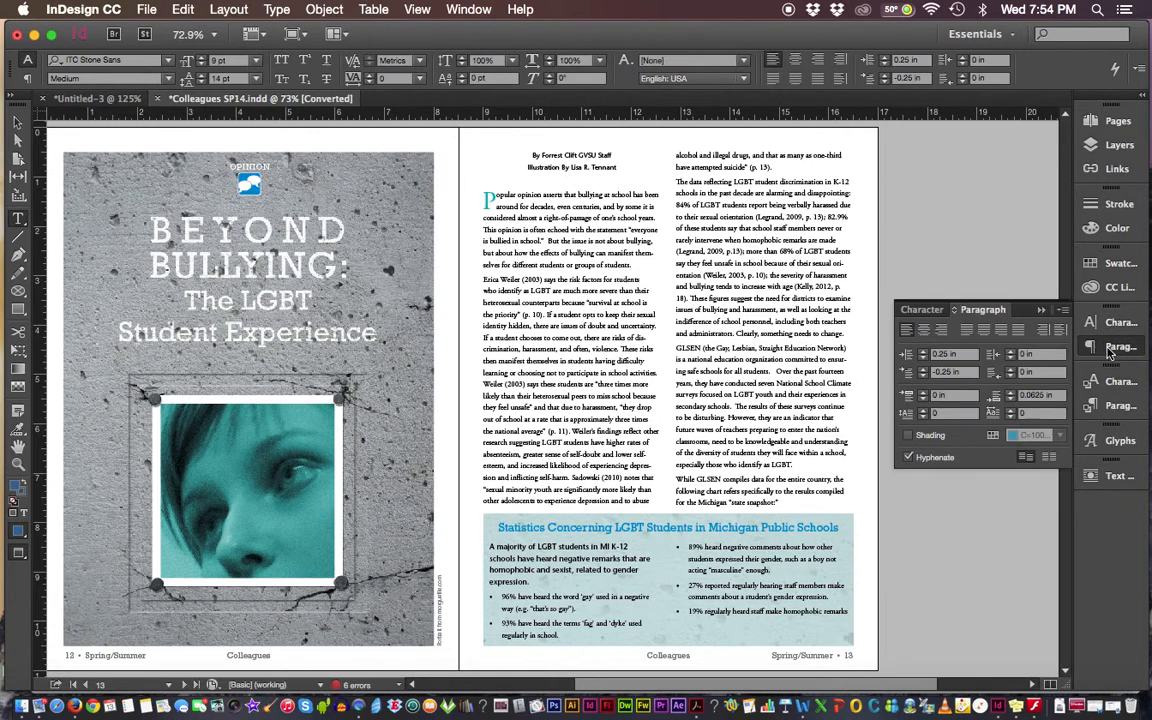
left_click(1112, 327)
left_click(1112, 349)
left_click(924, 310)
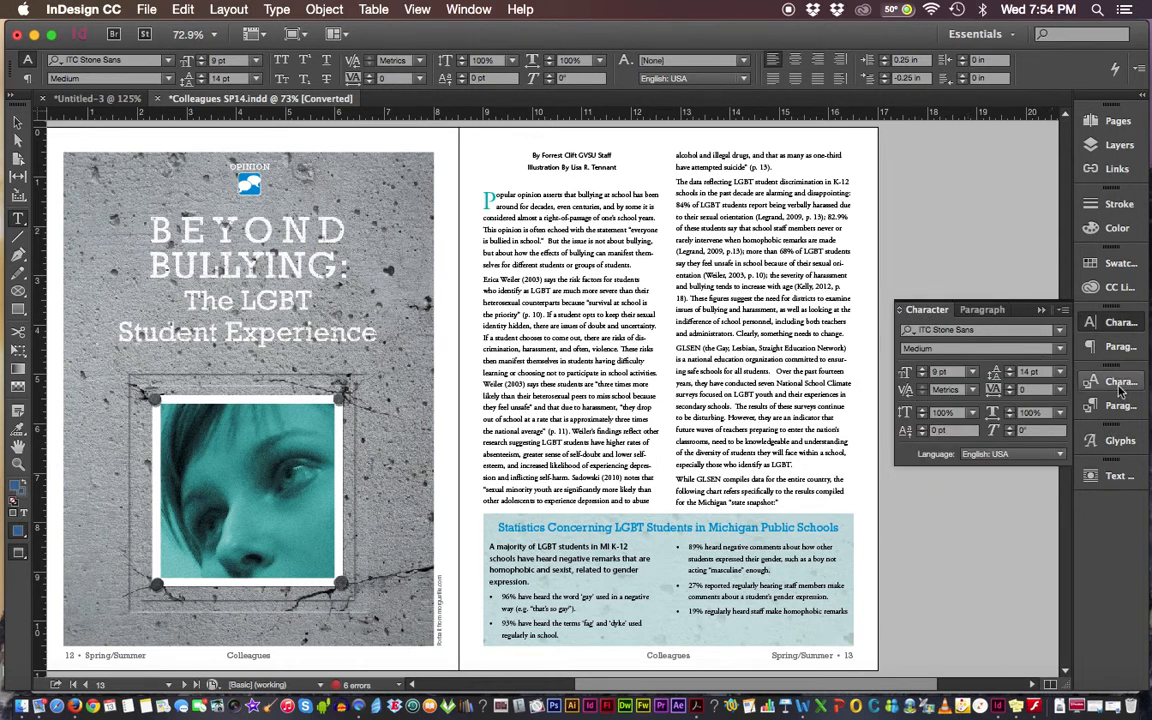
Review the character styles and paragraph styles defined in the Colleagues document.
left_click(1088, 385)
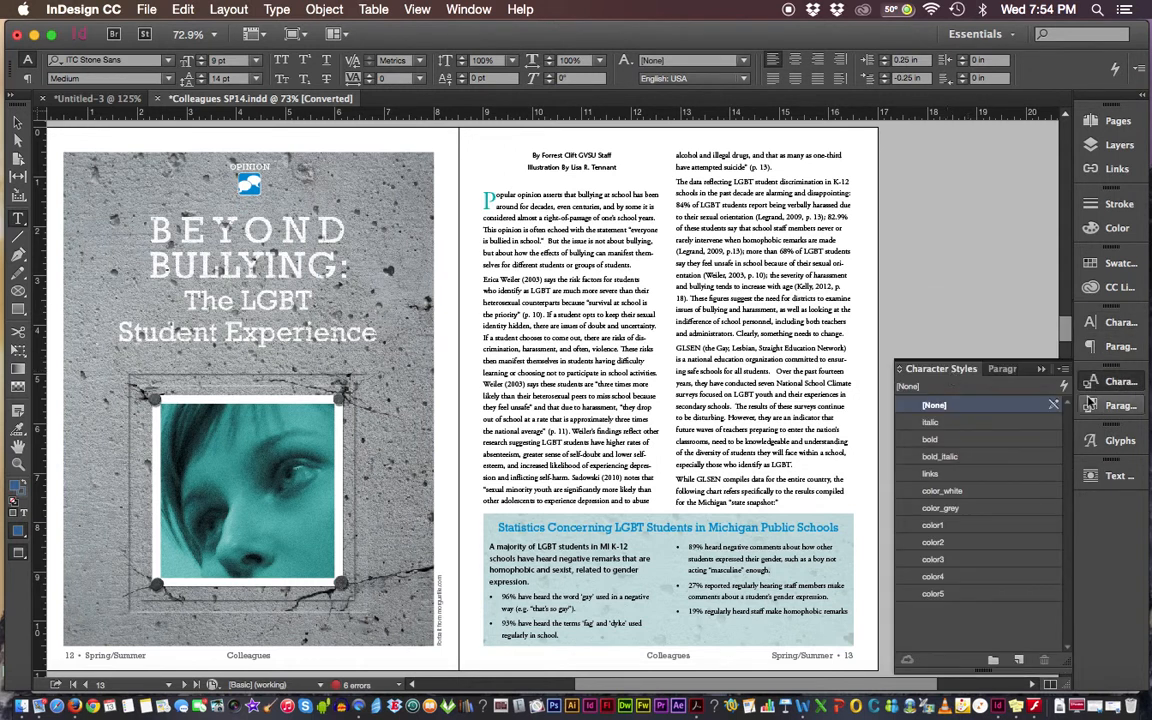
left_click(1120, 406)
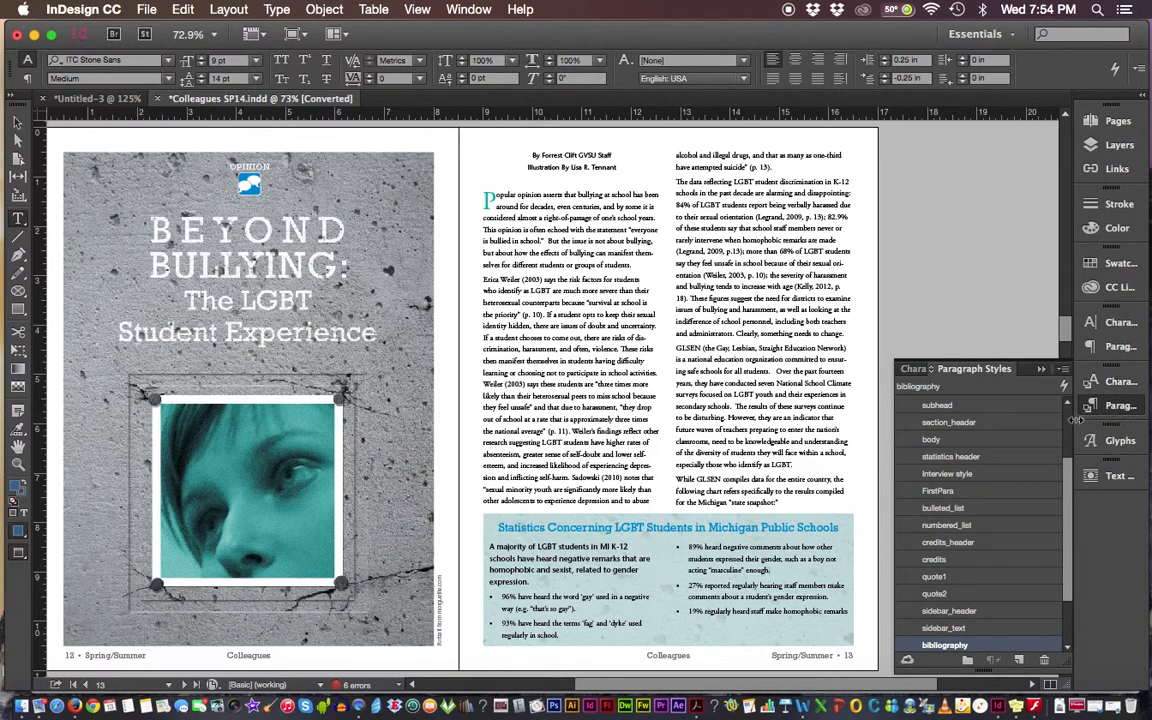
scroll(1068, 475, "up", 5)
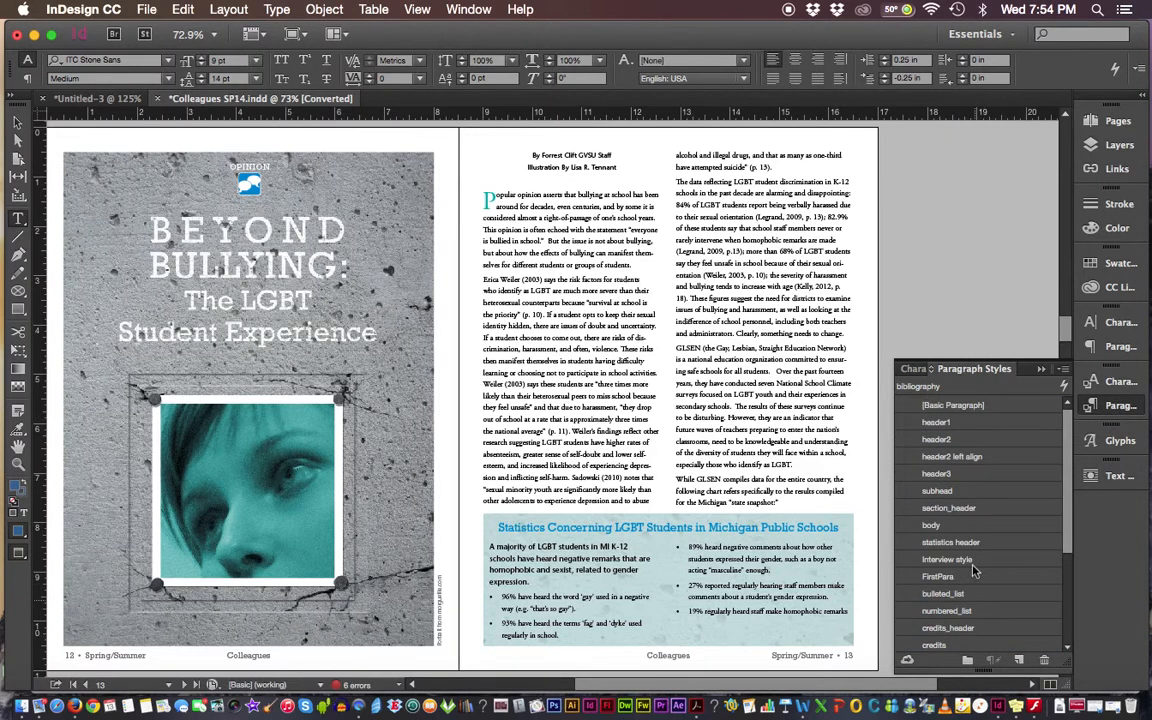
left_click(1041, 370)
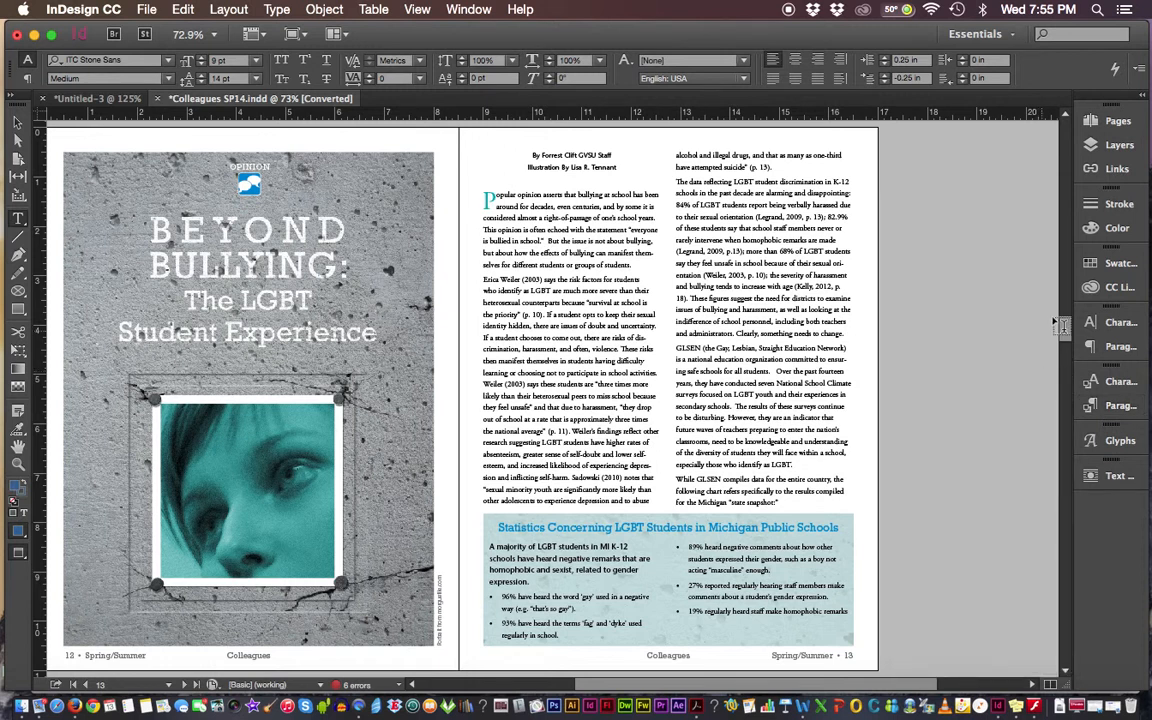
Browse the Beyond Bullying article's spreads to examine how headings, body text, lists and interview text are formatted.
scroll(1066, 327, "up", 3)
scroll(1066, 327, "down", 3)
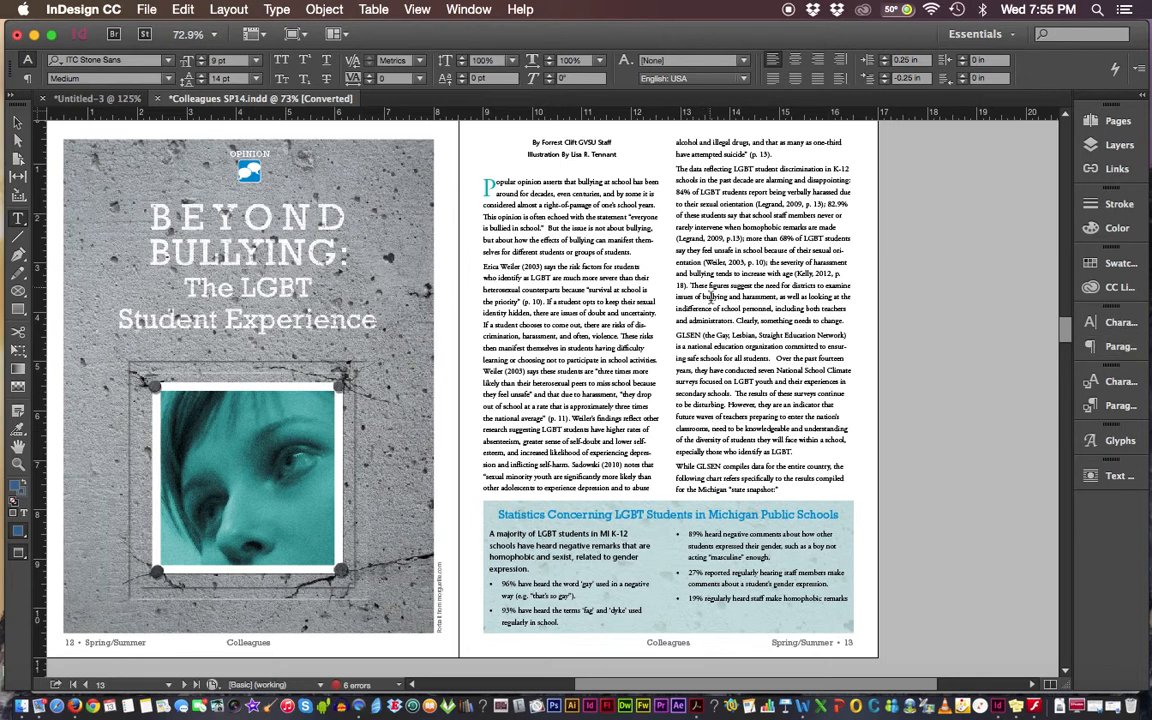
scroll(690, 274, "up", 2)
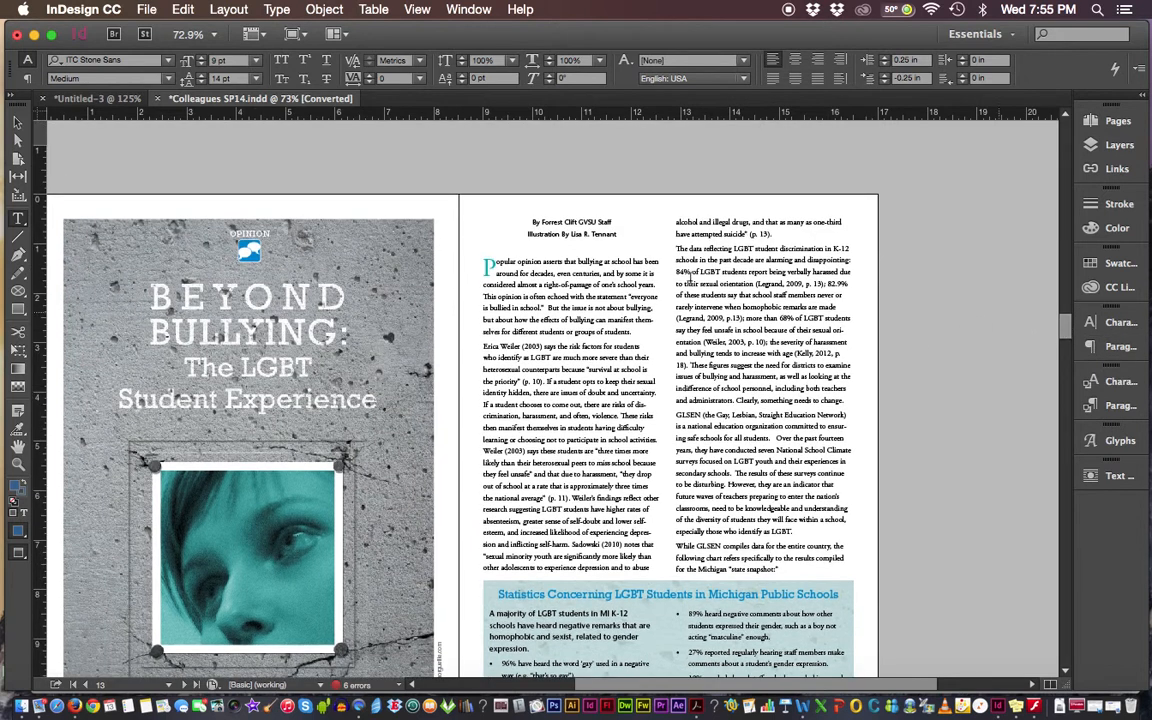
left_click(560, 236)
scroll(1066, 338, "down", 3)
scroll(1066, 338, "down", 15)
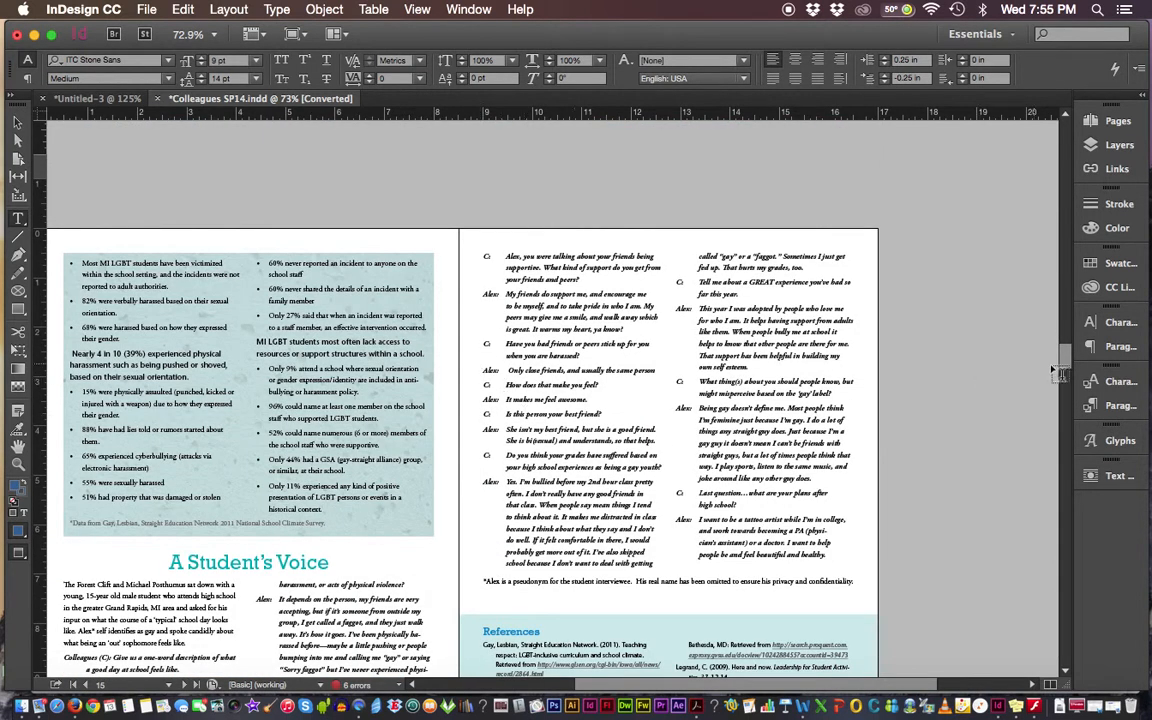
mouse_move(1066, 360)
left_mouse_down()
mouse_move(1064, 314)
mouse_move(1070, 335)
left_mouse_up()
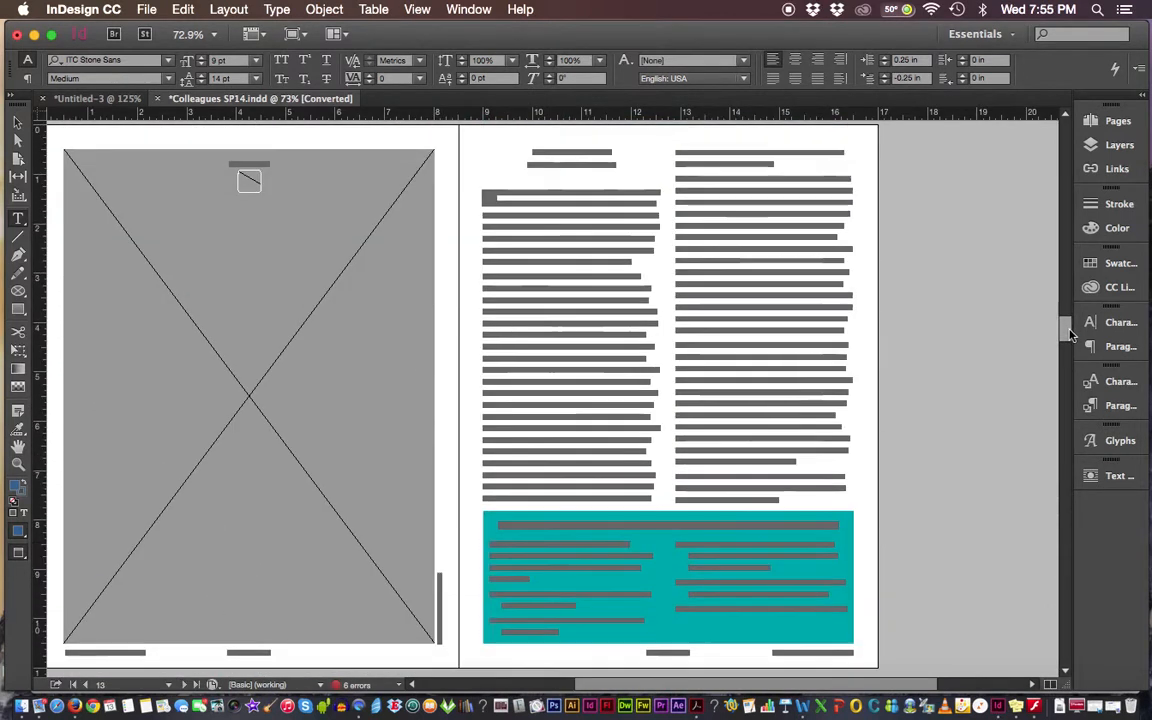
Look through the complete list of paragraph styles, from the header styles down to bibliography and byline.
left_click(1120, 406)
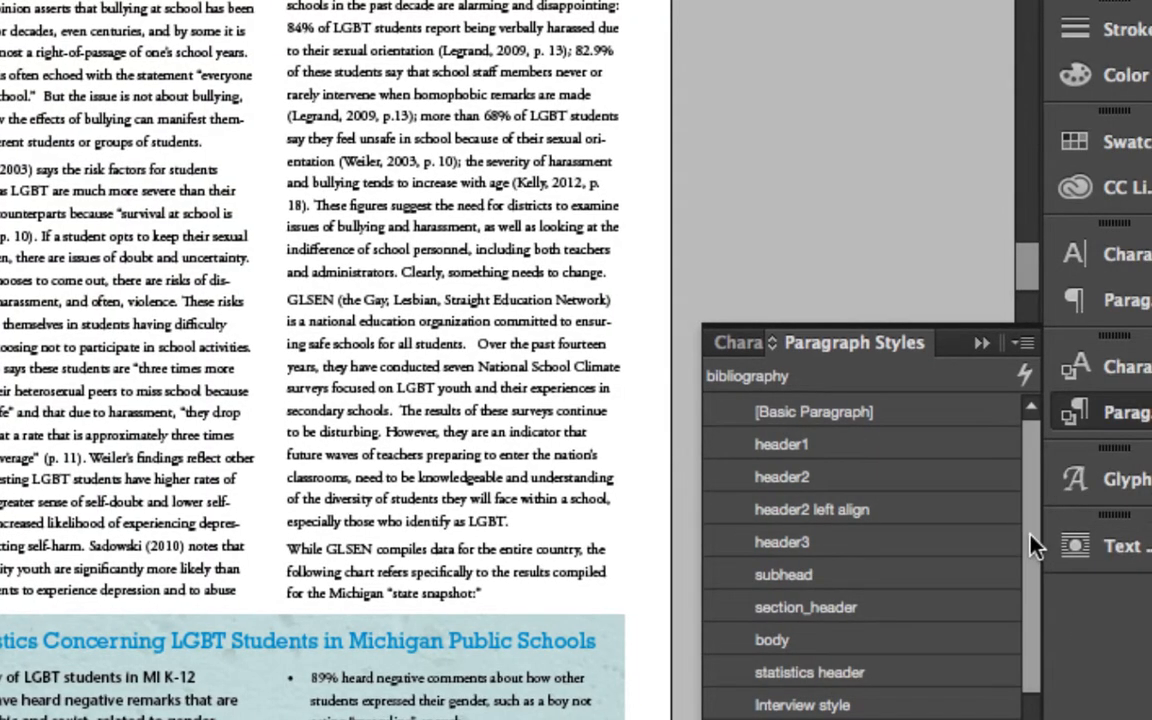
scroll(956, 530, "down", 3)
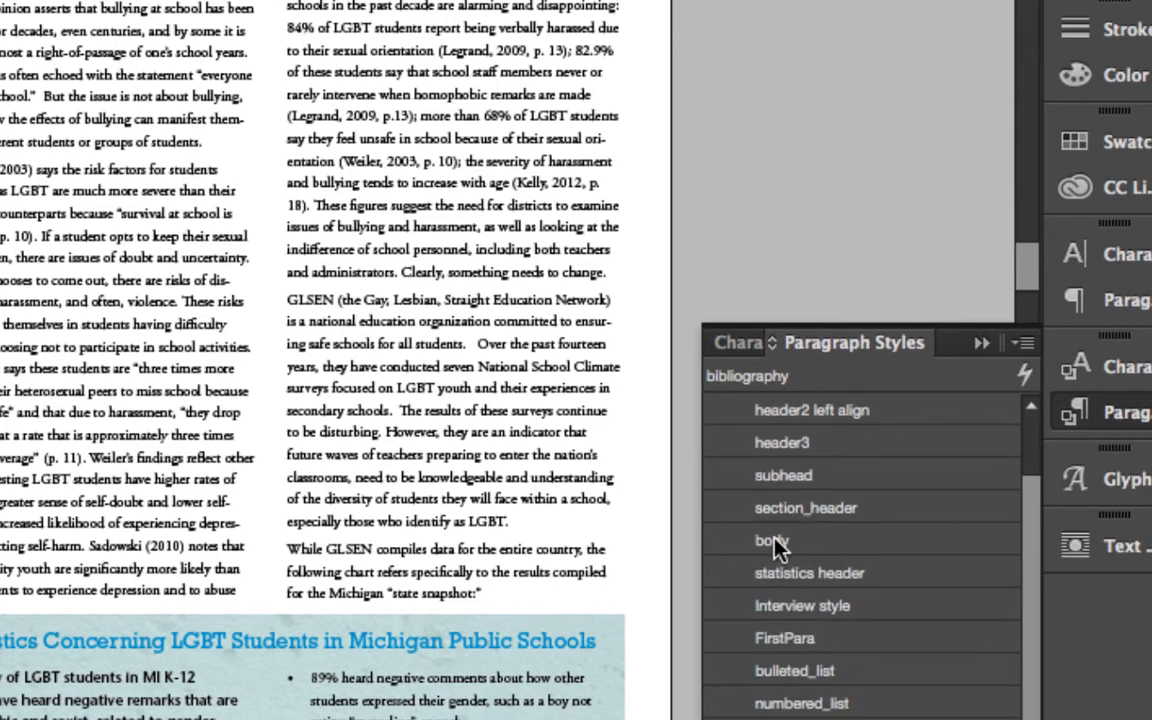
left_click_drag(1029, 494, 1026, 443)
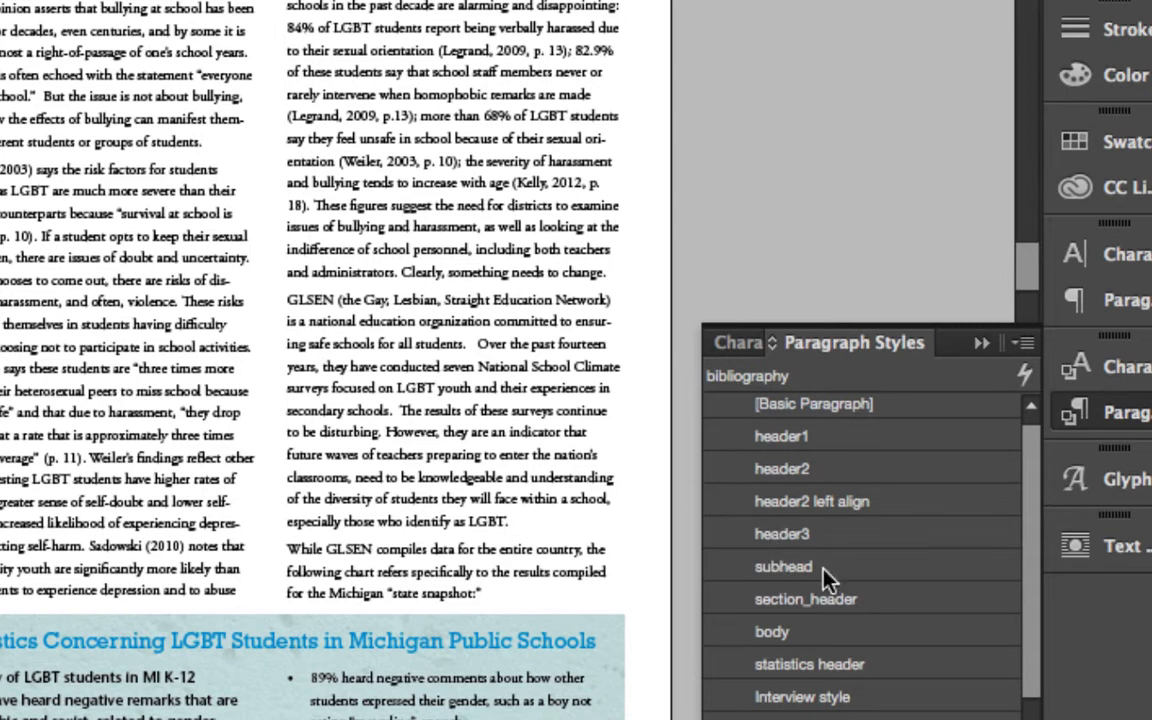
left_click_drag(1031, 530, 1016, 671)
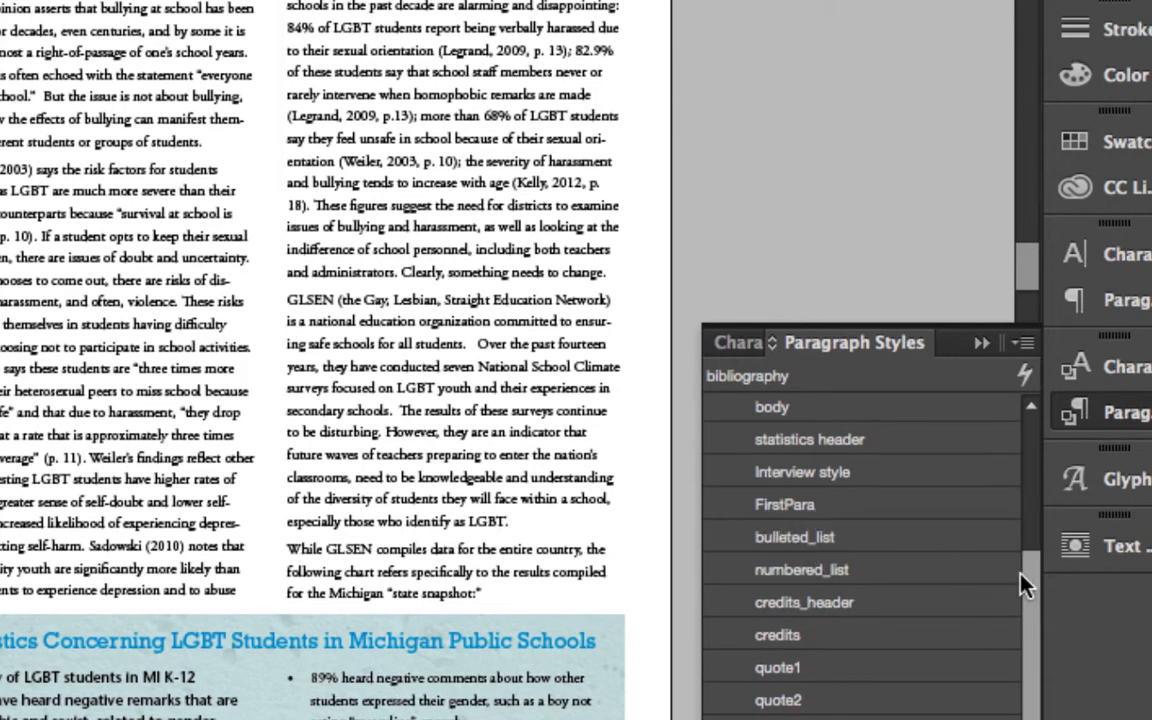
left_click_drag(1031, 566, 1036, 592)
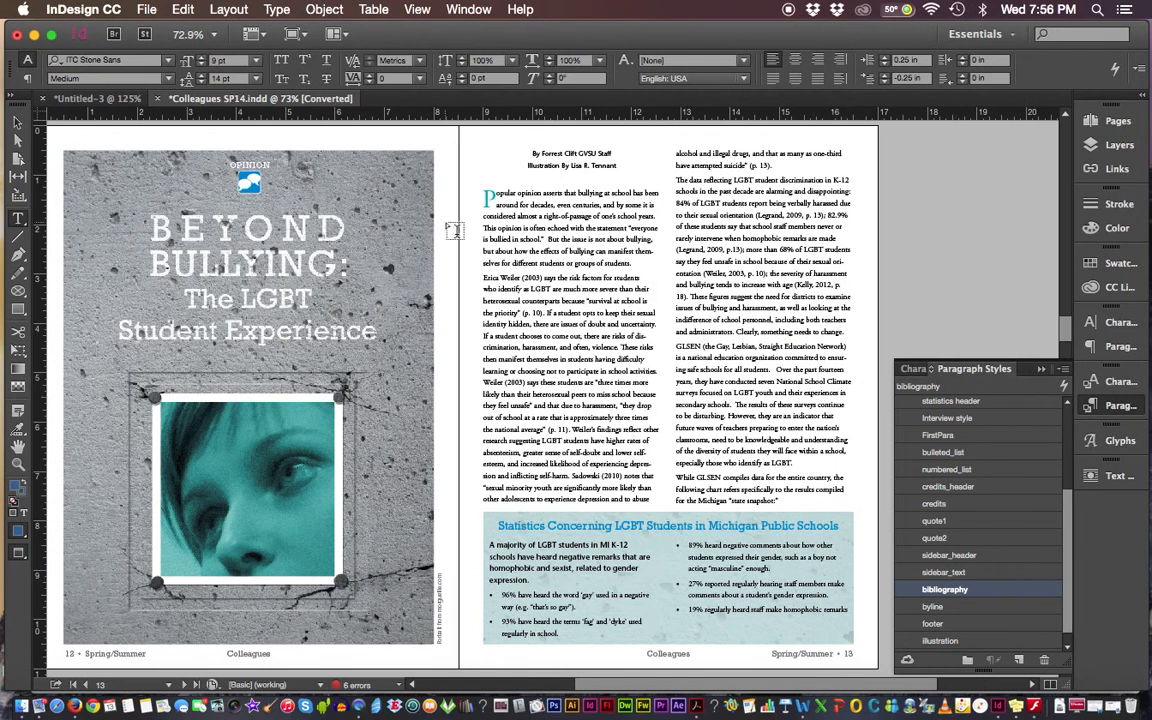
Switch to the Untitled-3 document and place the text cursor in the first paragraph of My Article.
left_click(85, 98)
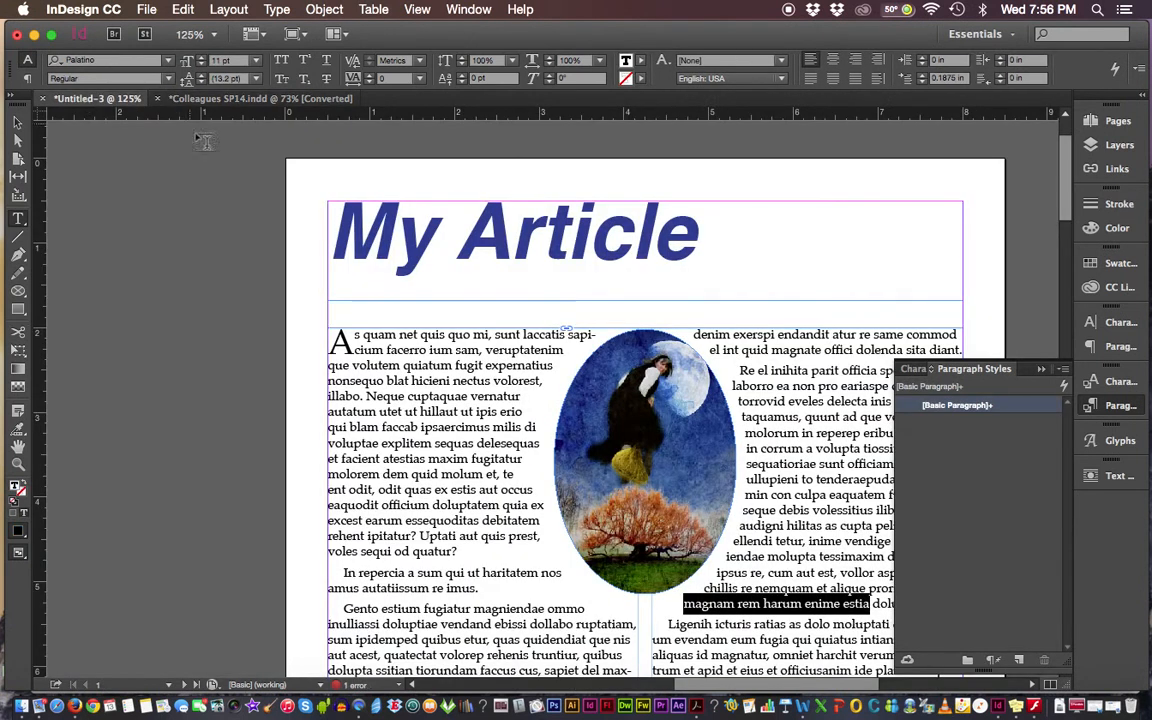
left_click(938, 336)
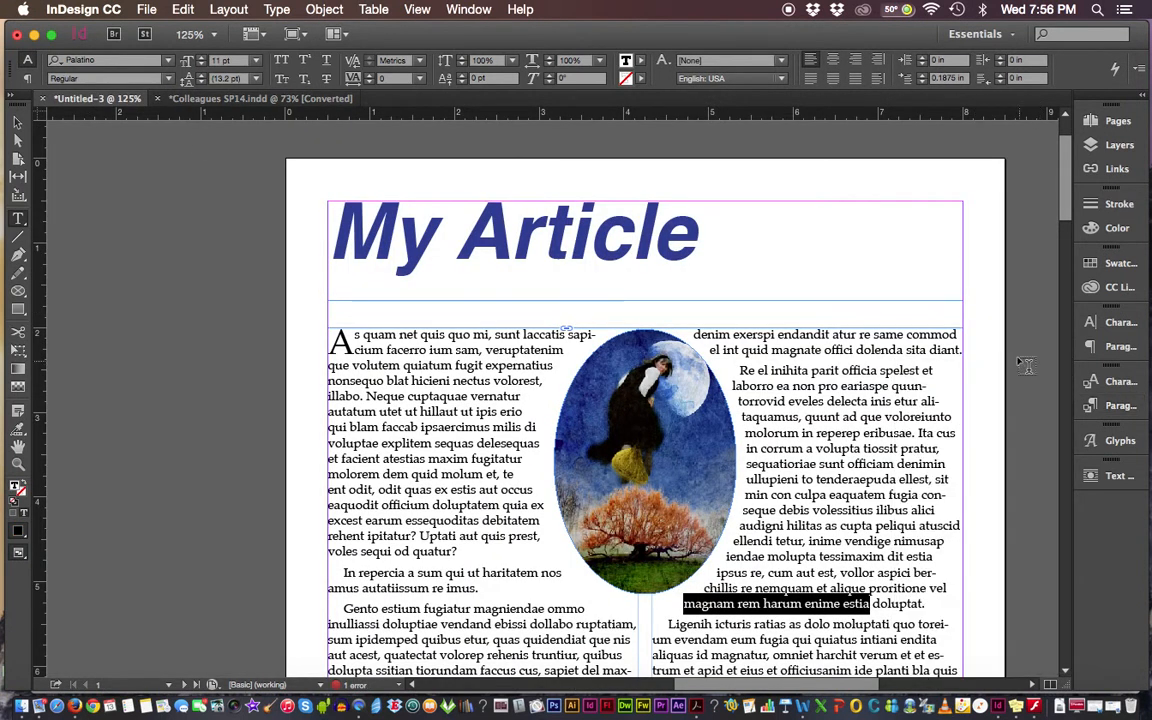
scroll(411, 265, "down", 5)
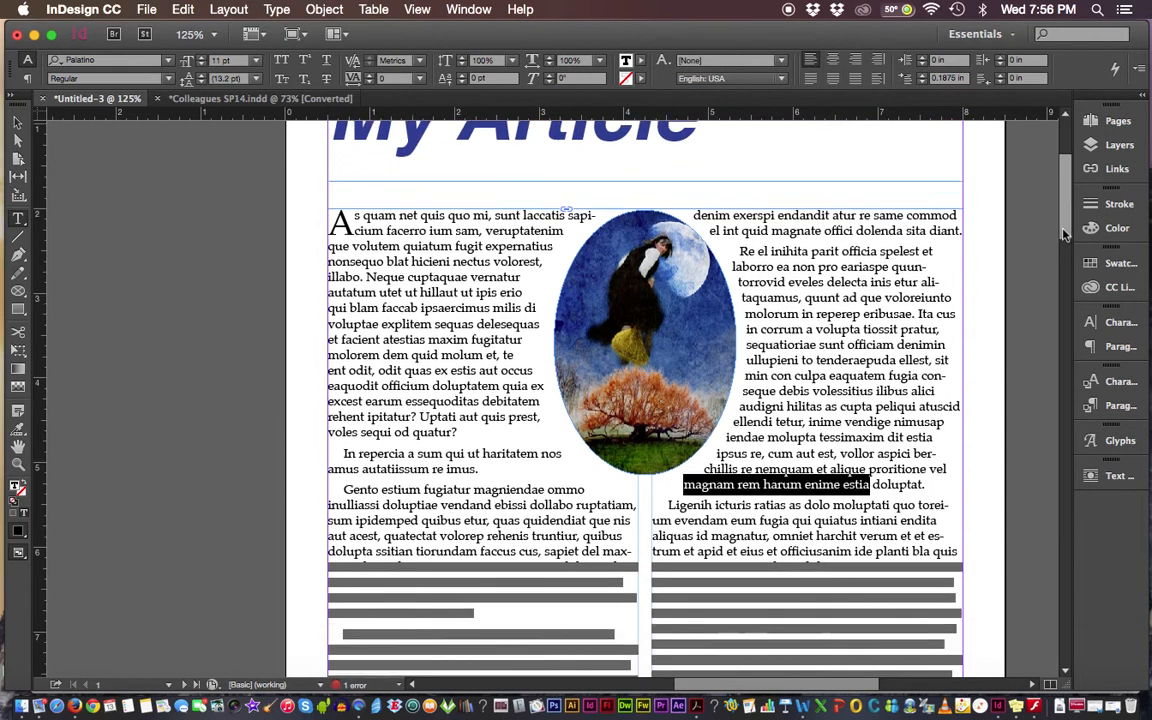
left_click(370, 250)
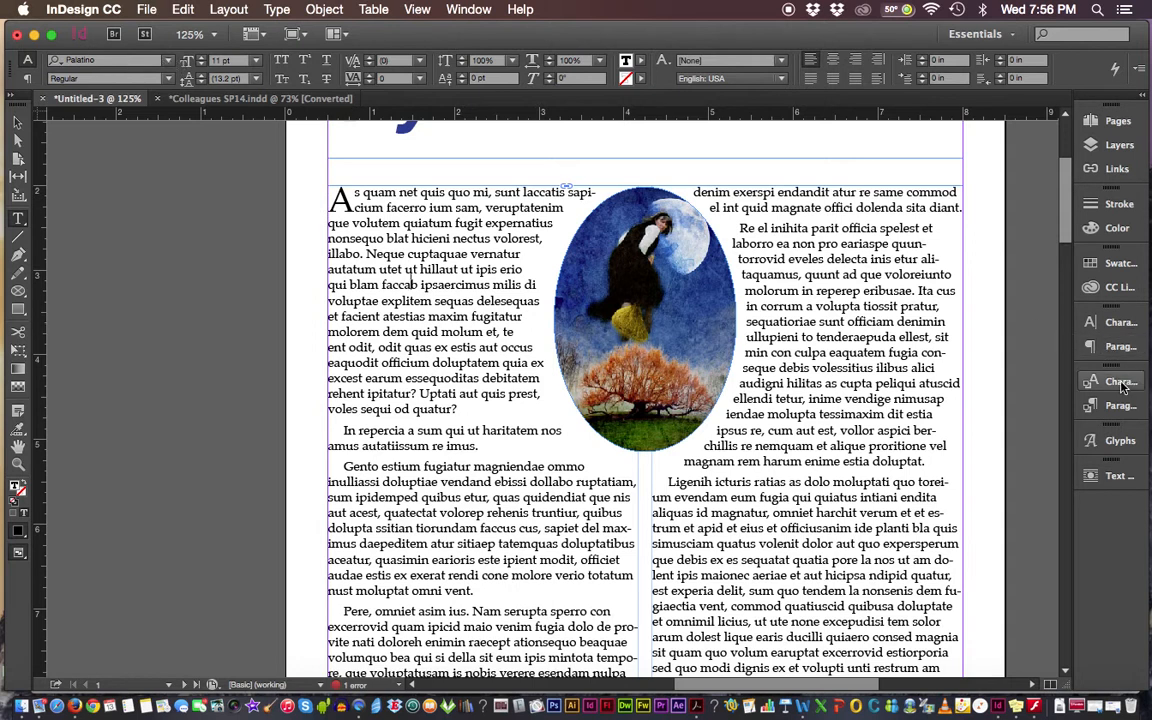
Check the font, size, leading, spacing and drop cap settings of the article's first paragraph.
left_click(1117, 323)
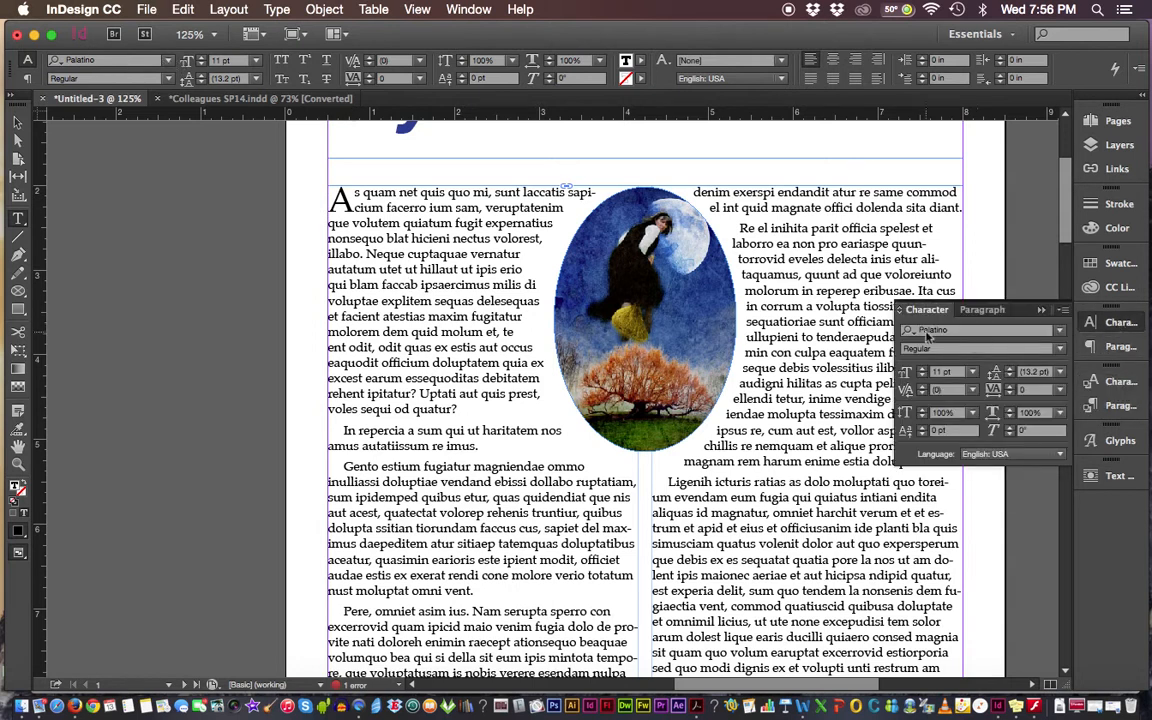
left_click(1060, 336)
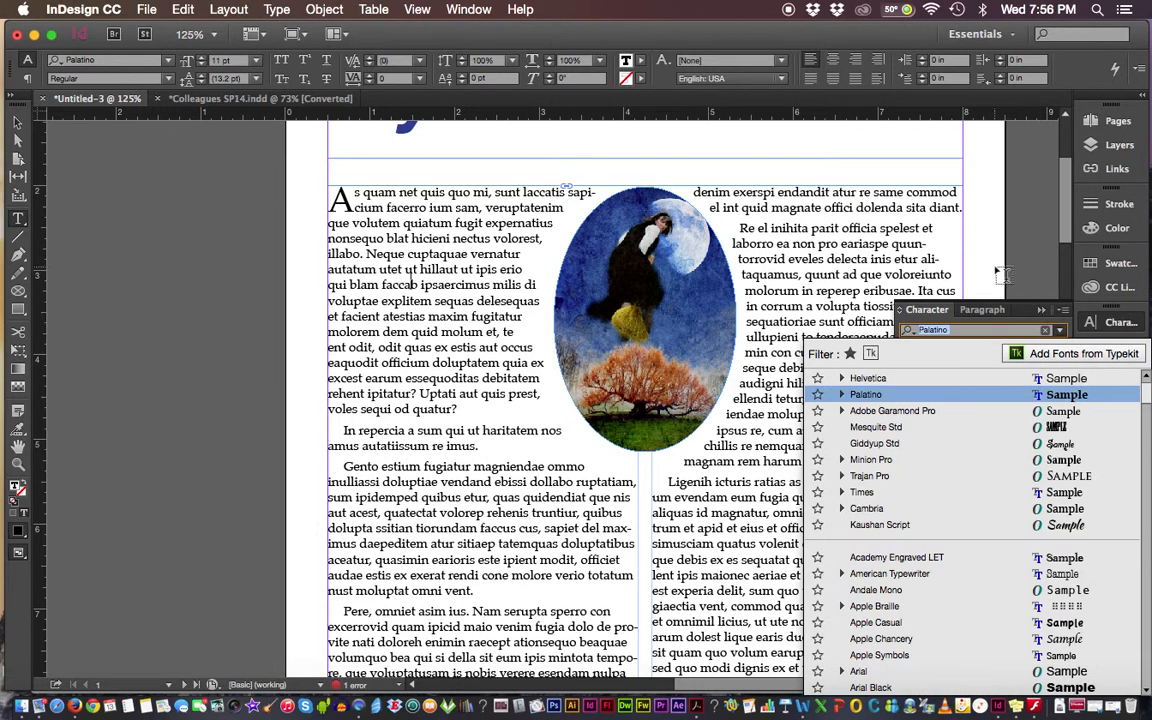
left_click(1033, 274)
left_click(1033, 274)
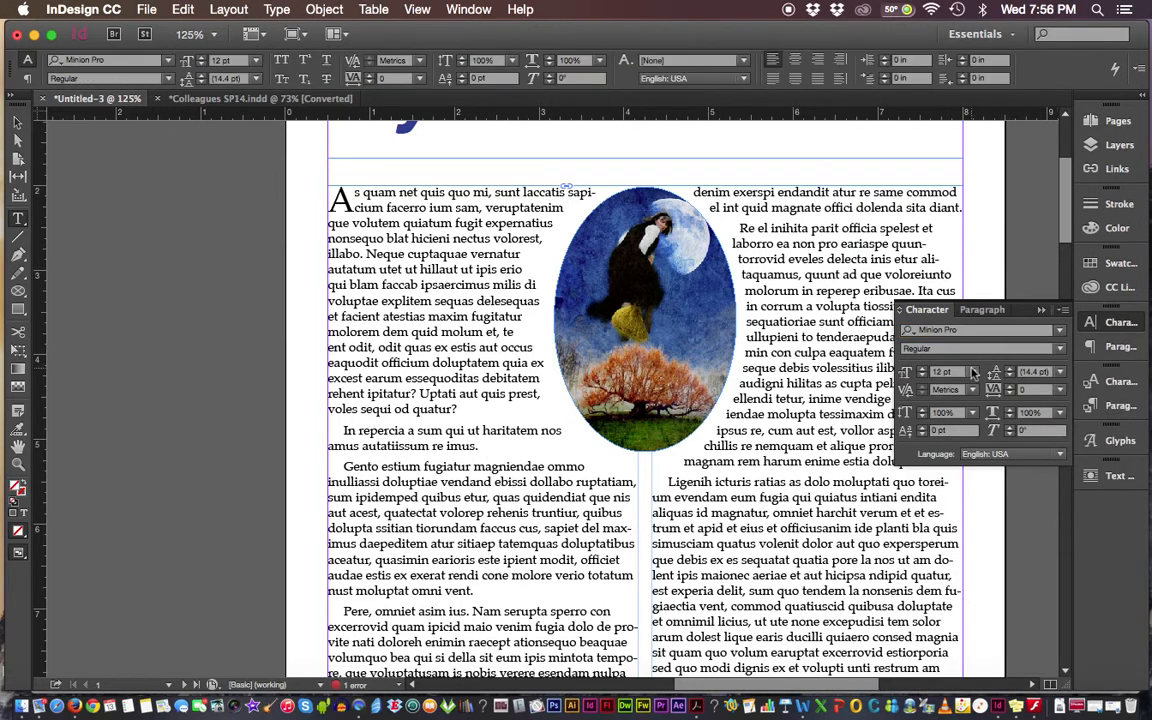
left_click(484, 247)
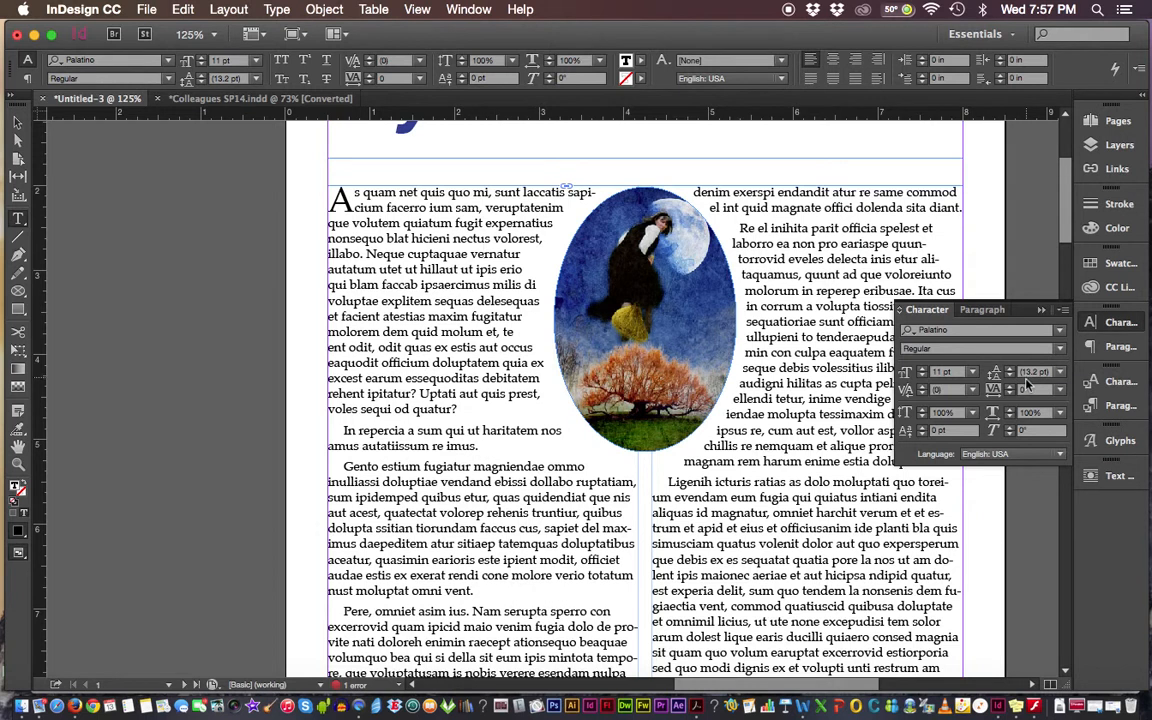
left_click(982, 310)
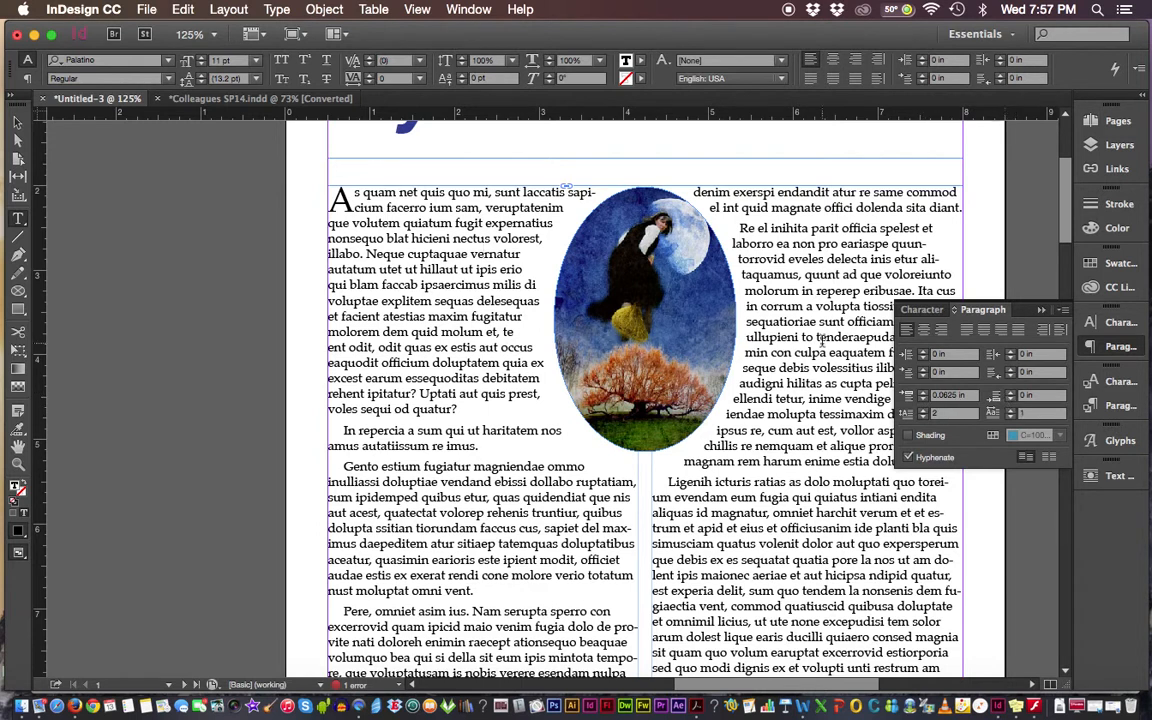
left_click(1041, 310)
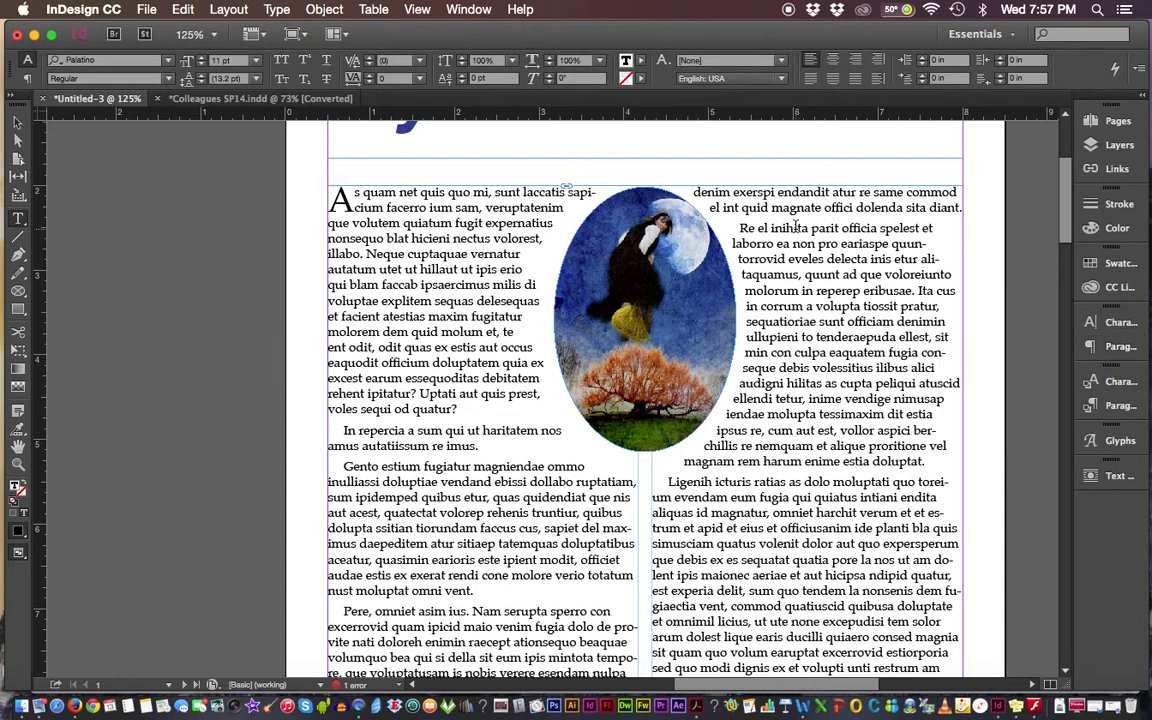
Check which paragraph styles and character styles exist in the Untitled-3 document.
left_click(1110, 408)
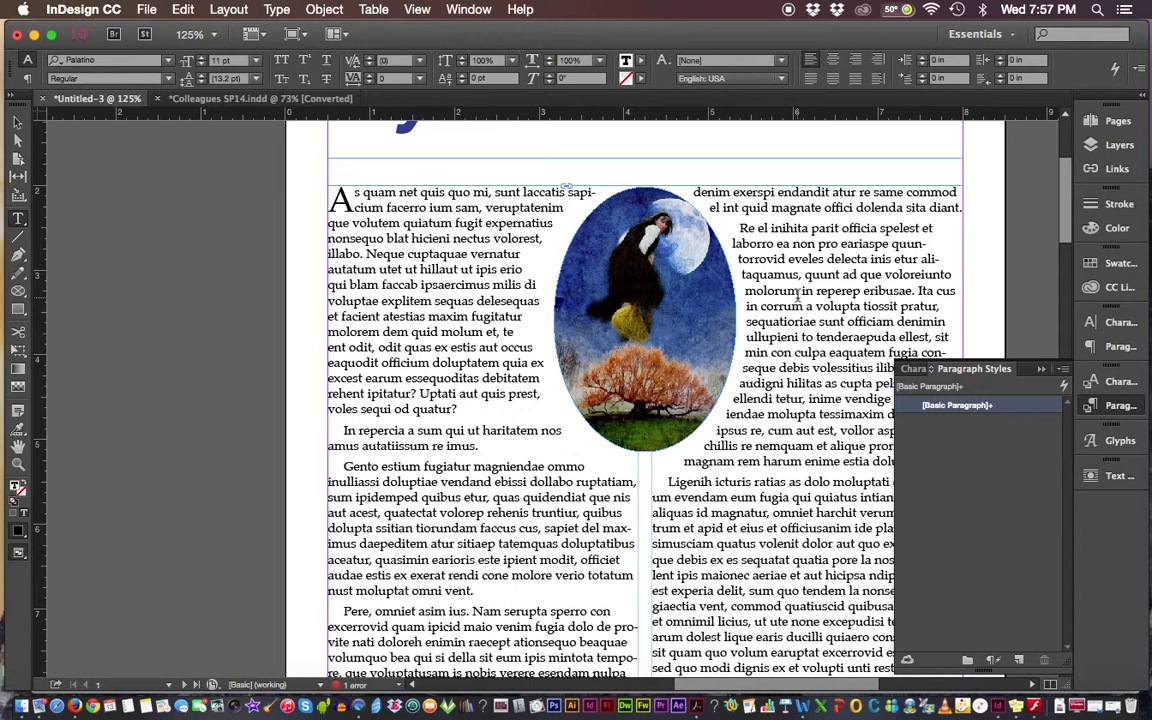
left_click(1105, 381)
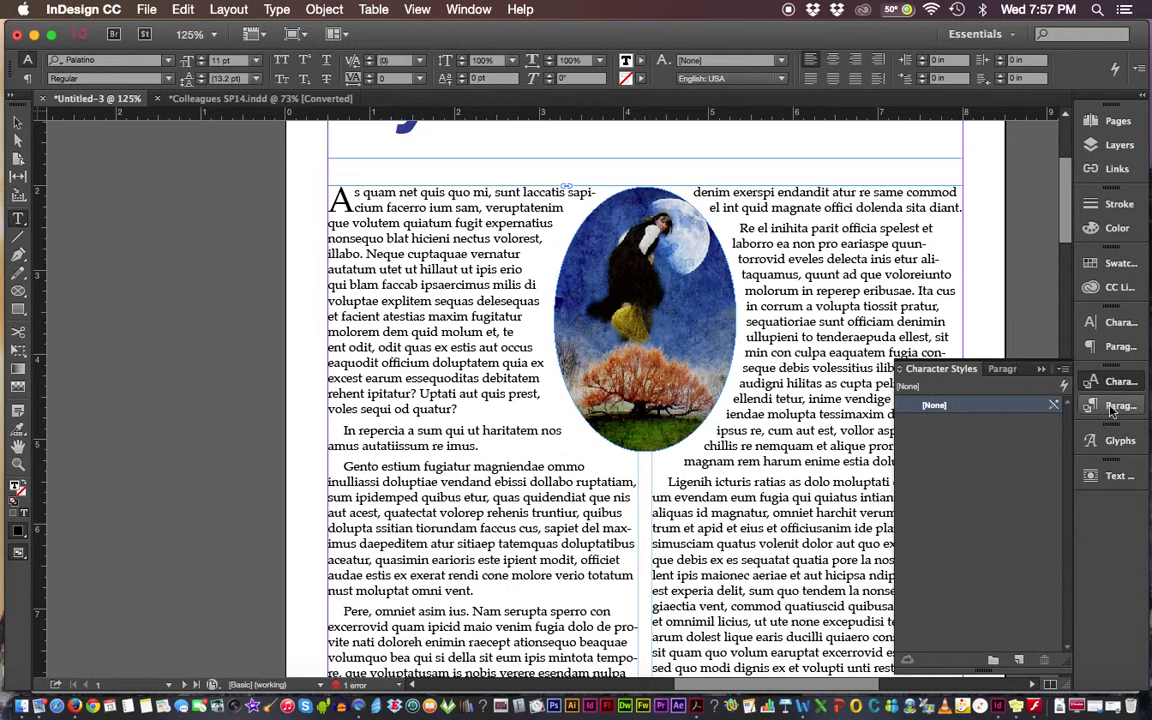
left_click(1113, 408)
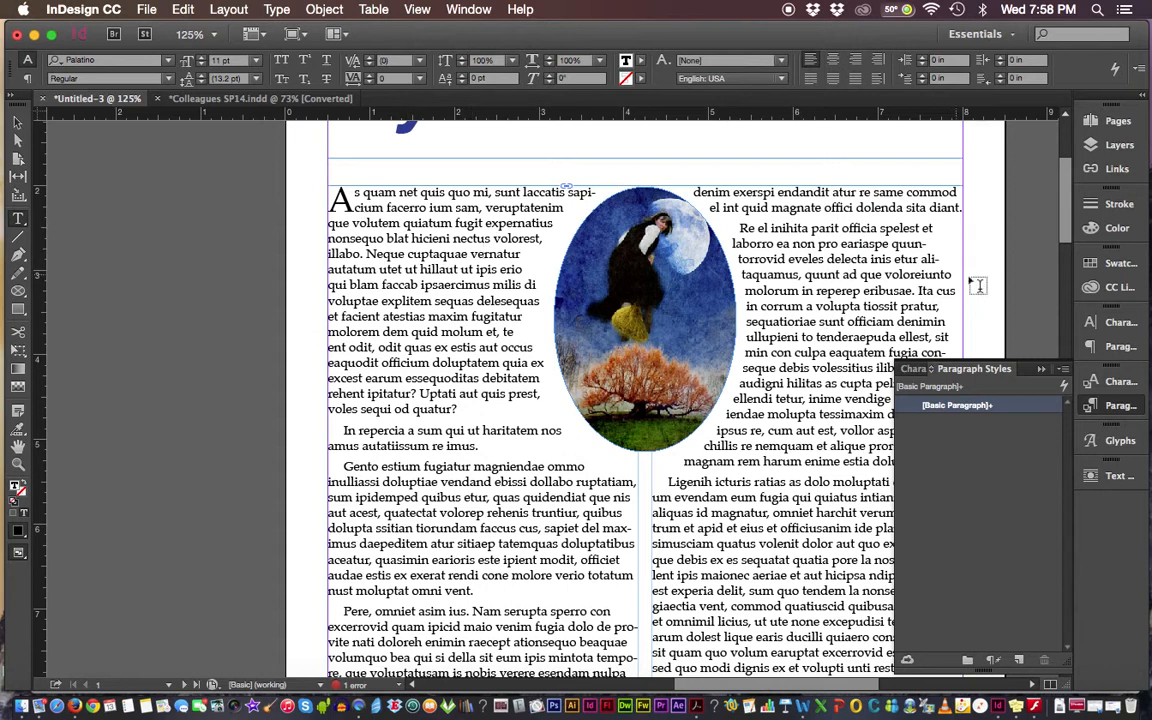
Select the entire short body paragraph beginning "In repercia" as the formatting sample.
left_click_drag(345, 237, 491, 249)
left_click_drag(430, 437, 548, 445)
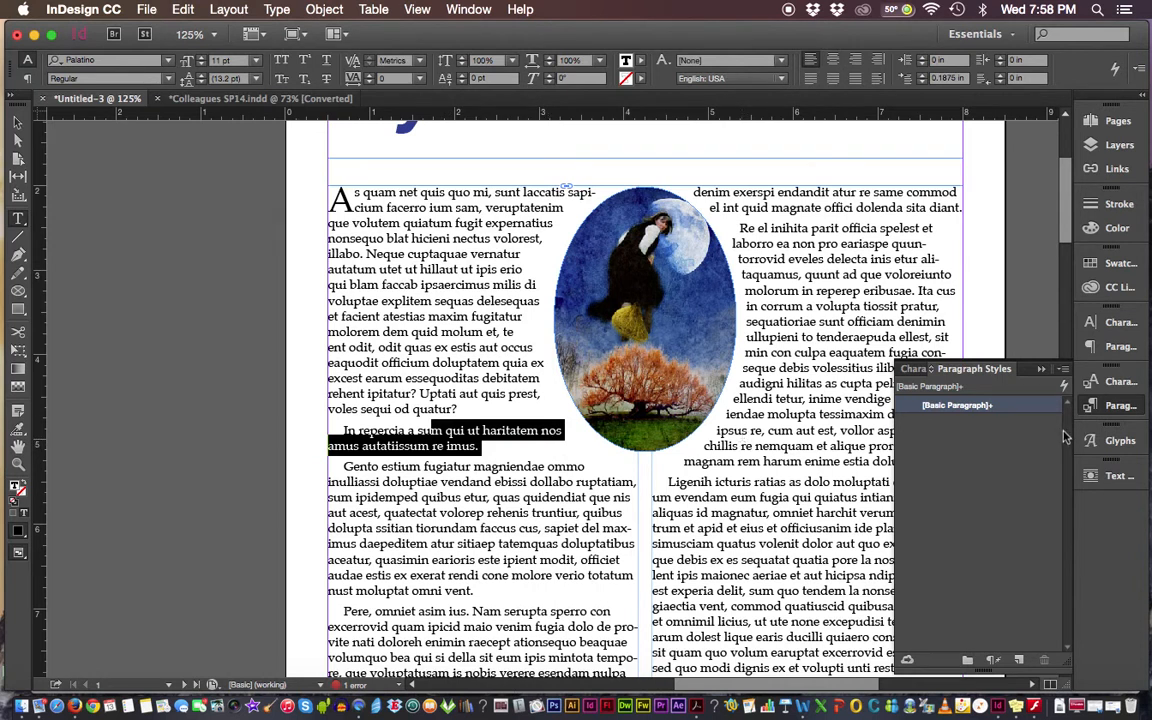
left_click(397, 446)
left_click_drag(342, 430, 510, 442)
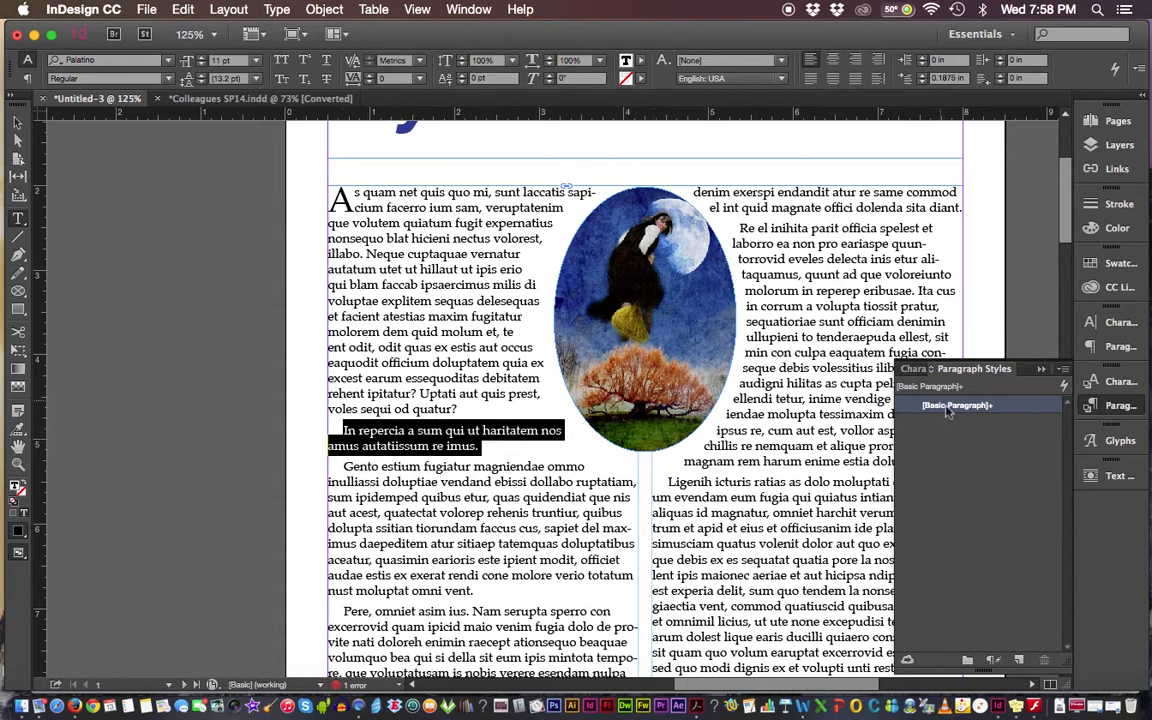
left_click(346, 428)
left_click_drag(346, 428, 510, 442)
Start a new paragraph style from the selected "In repercia" paragraph and name it "body".
left_click(468, 10)
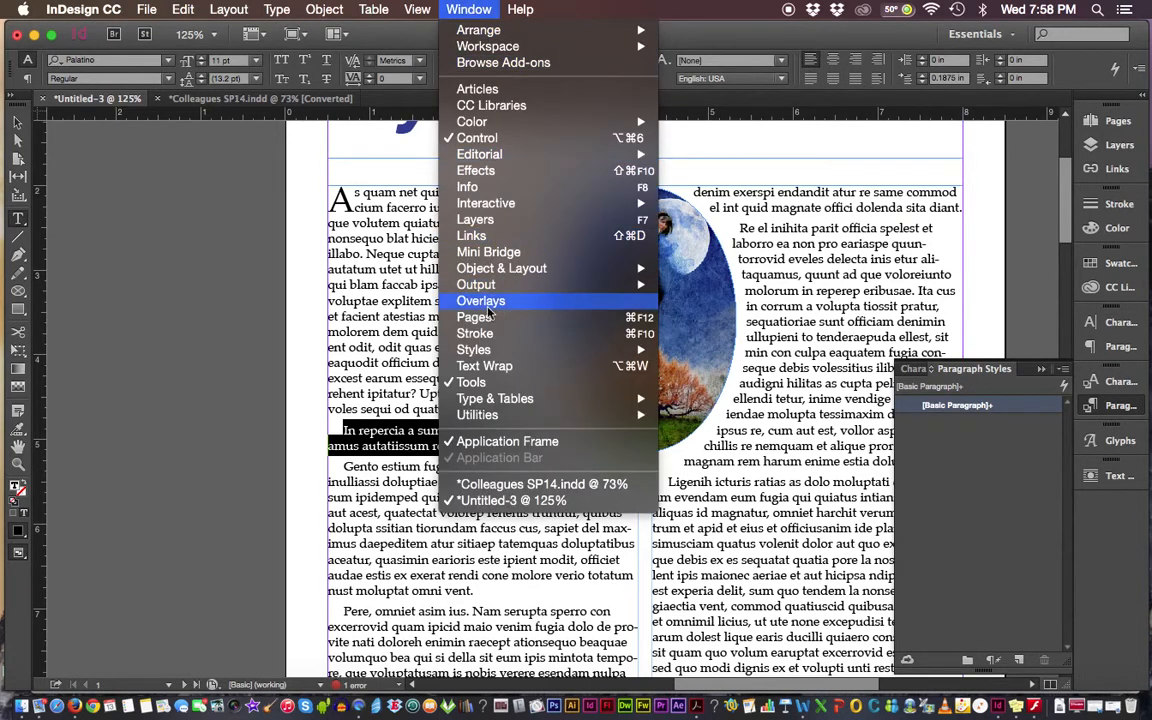
mouse_move(470, 352)
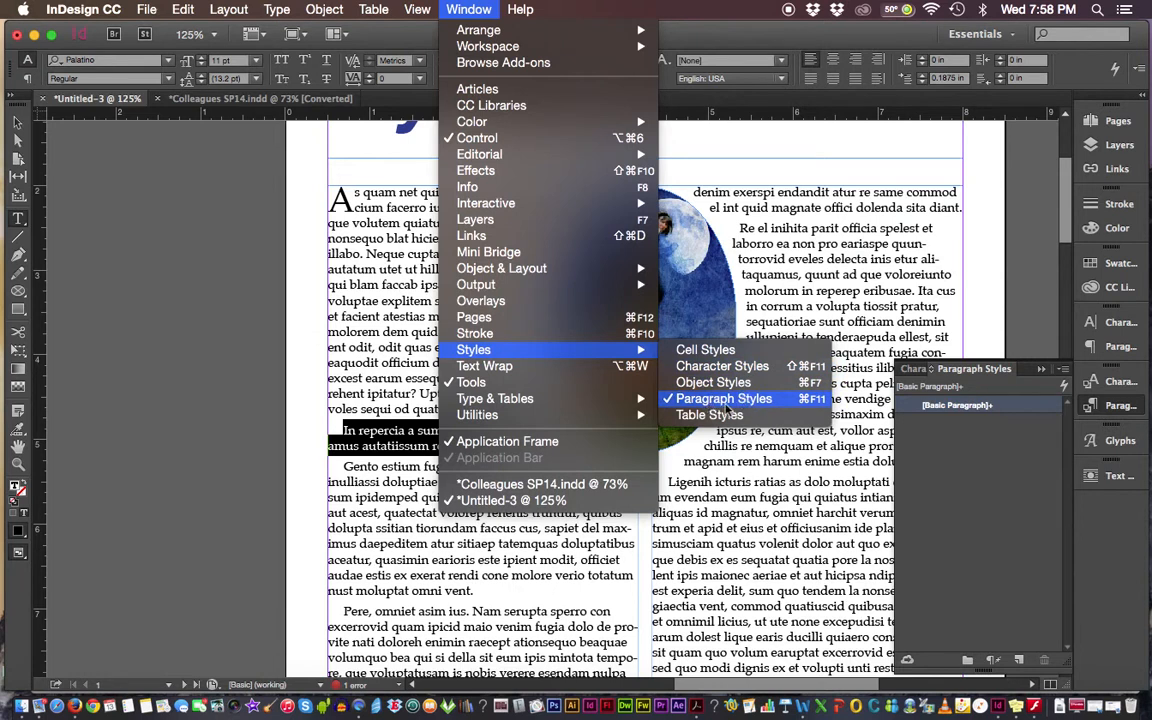
left_click(724, 400)
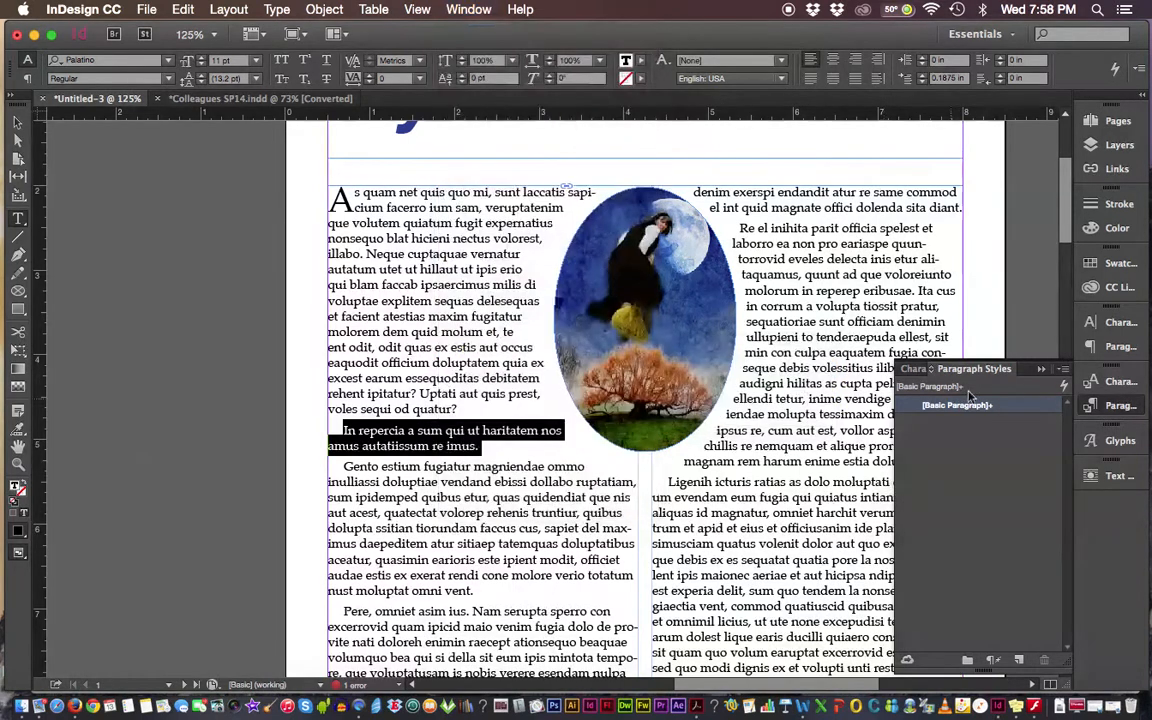
left_click(1063, 370)
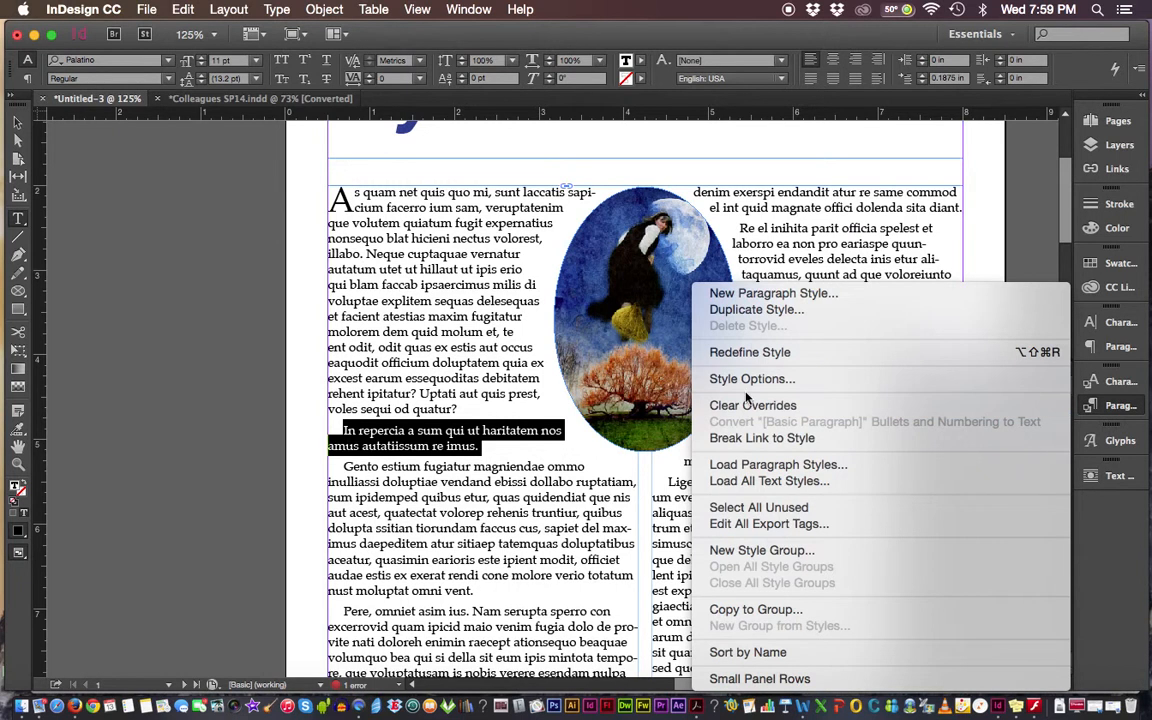
left_click(755, 300)
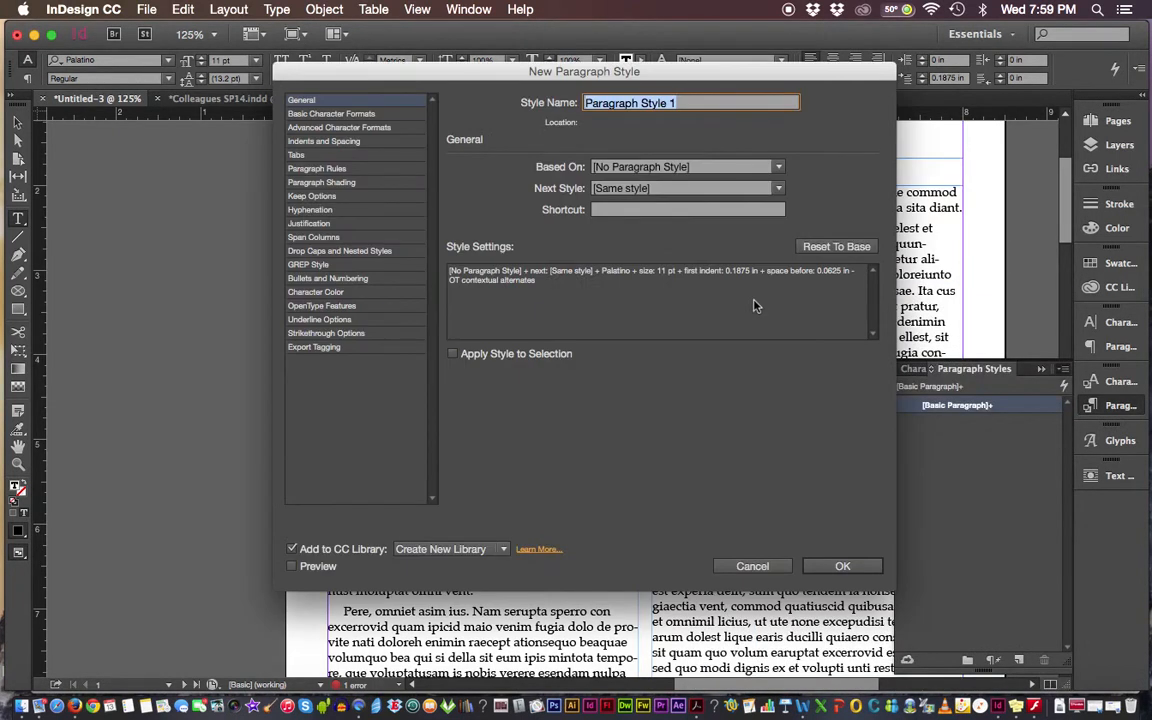
left_click_drag(634, 75, 628, 95)
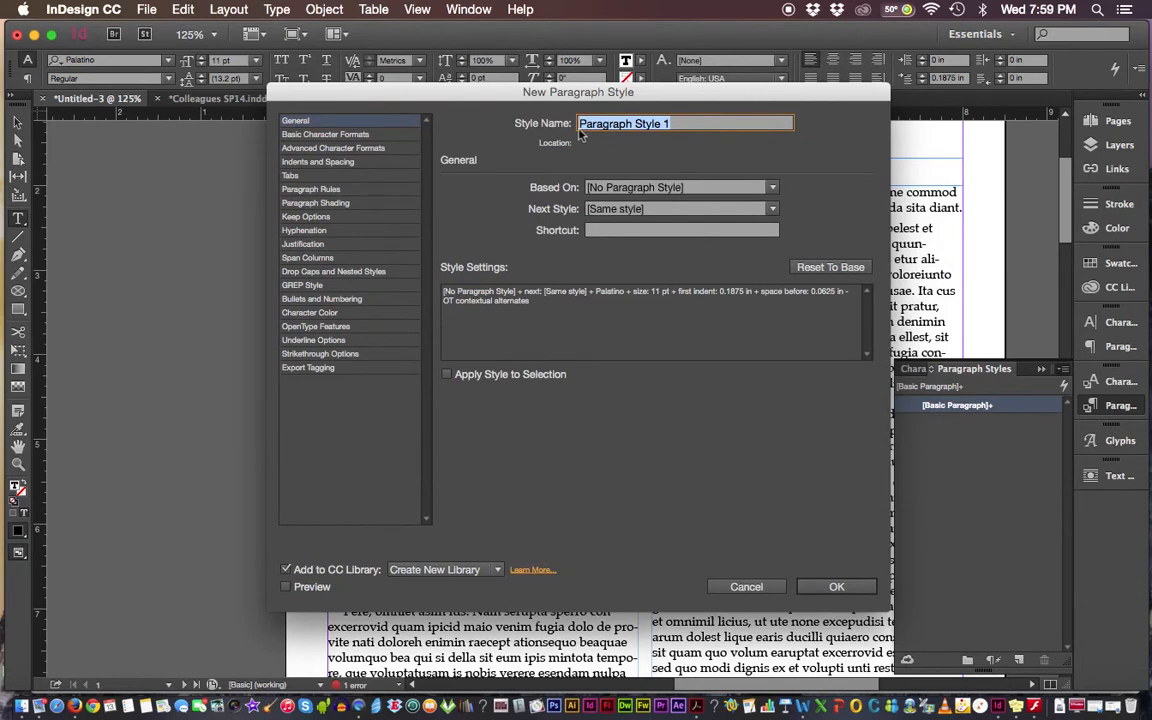
type("body")
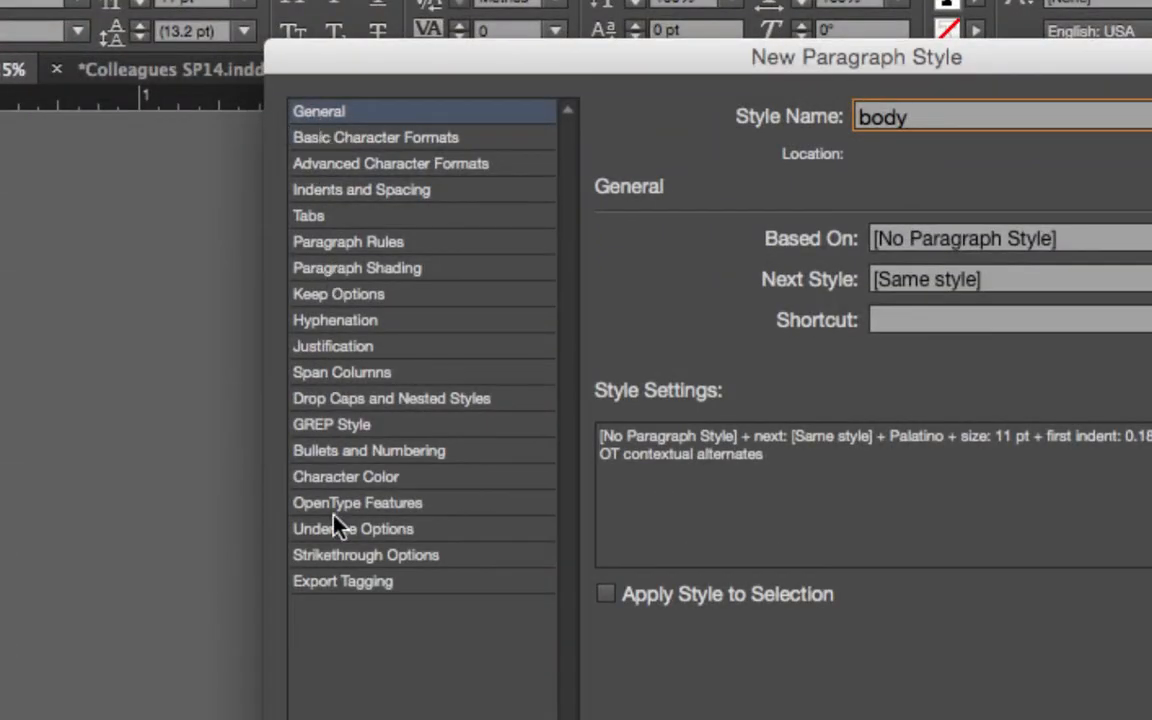
Review the body style's character formats, indents, tabs, rules, shading, keep options and hyphenation, and create the style.
left_click(356, 140)
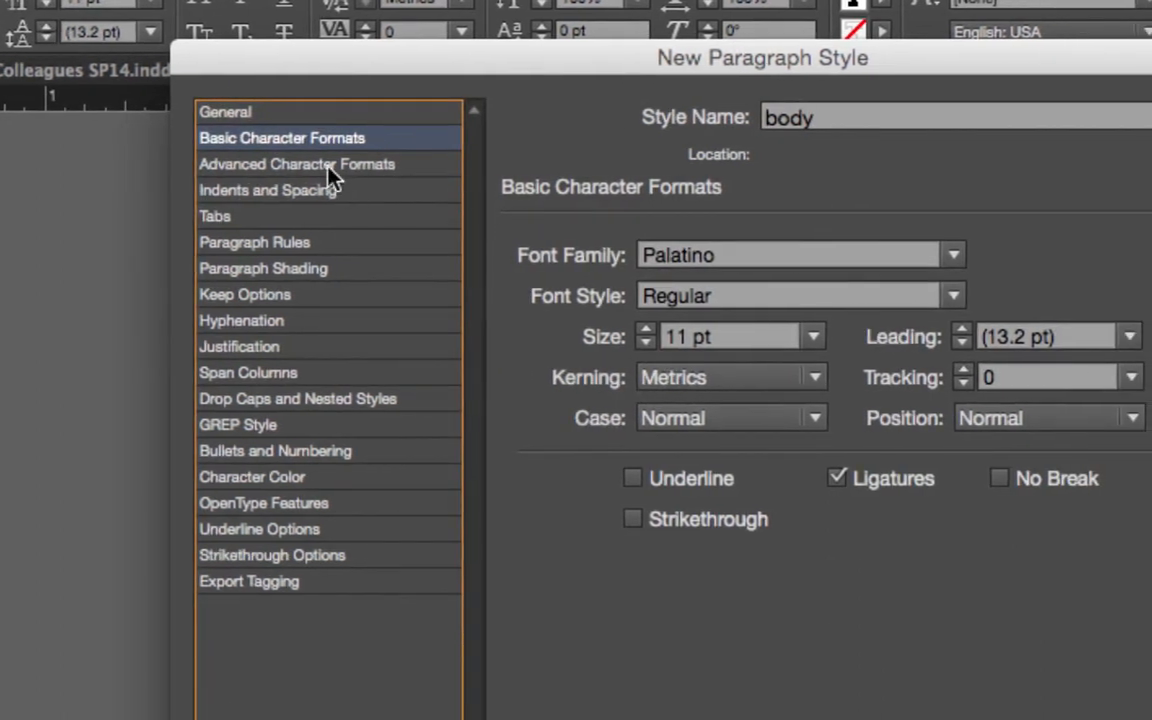
left_click(330, 170)
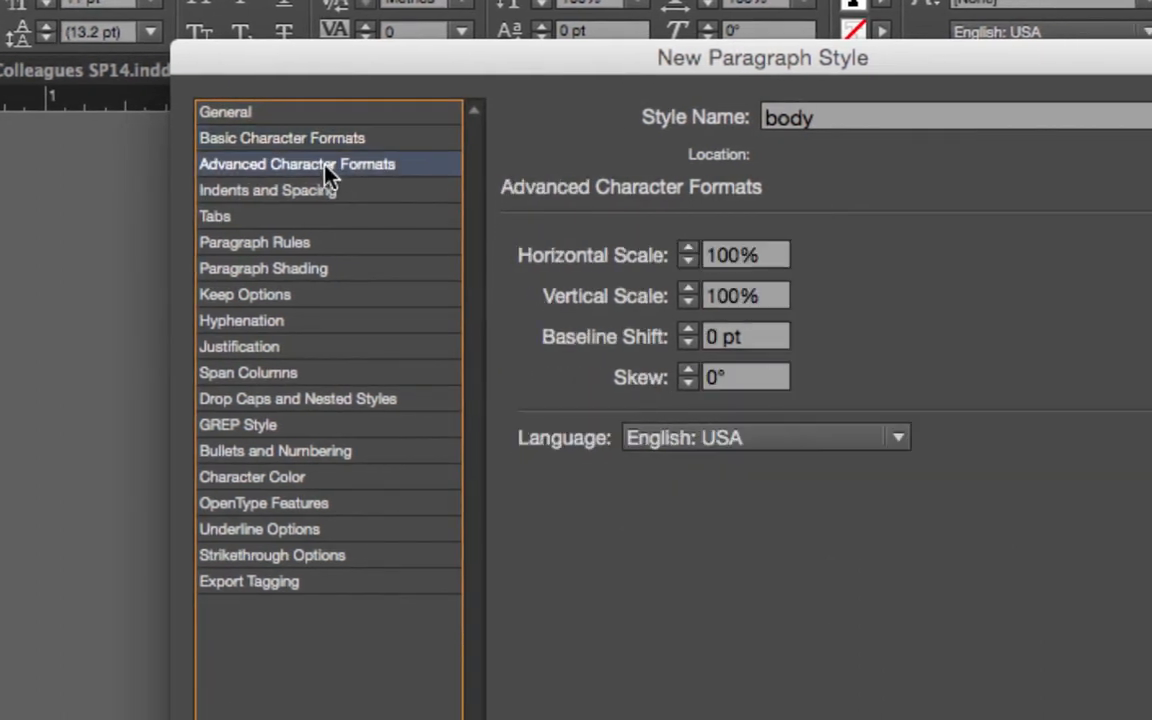
left_click(372, 200)
left_click(299, 224)
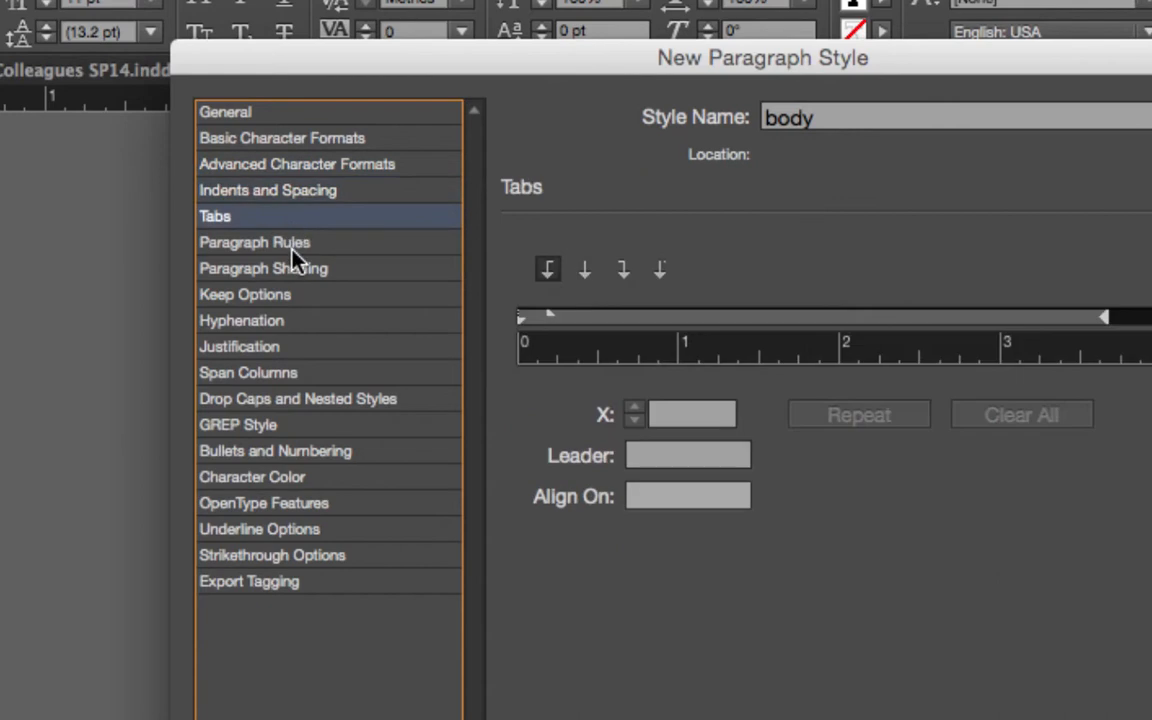
left_click(284, 244)
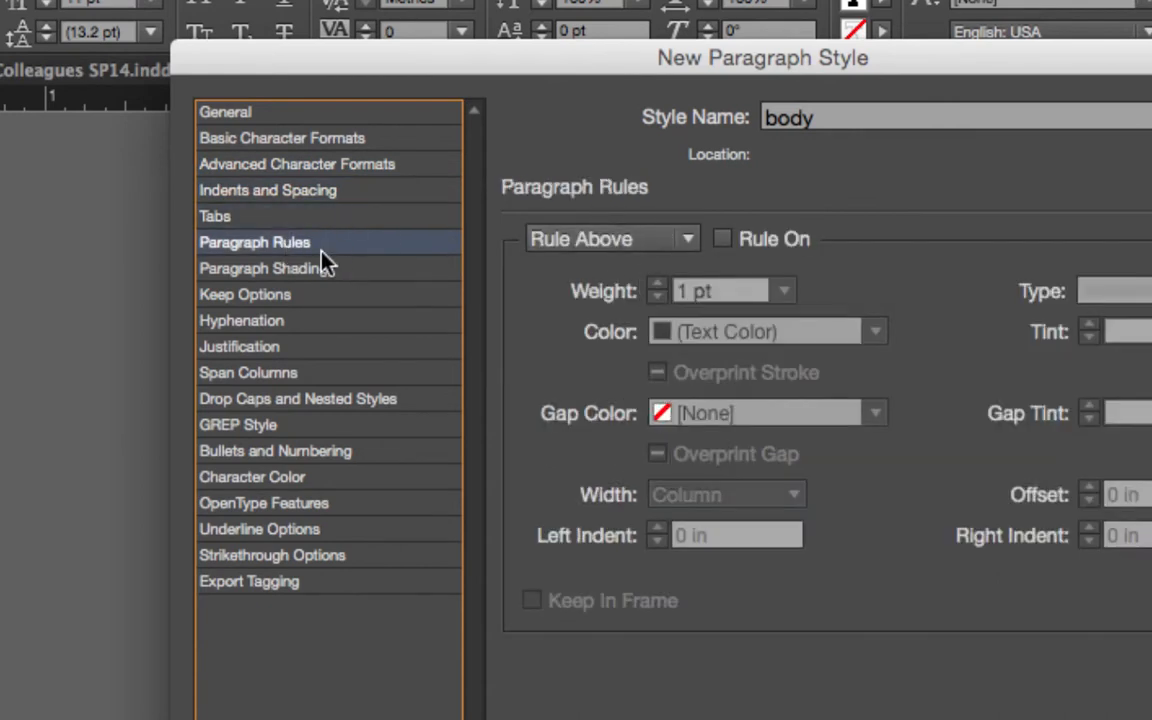
left_click(300, 270)
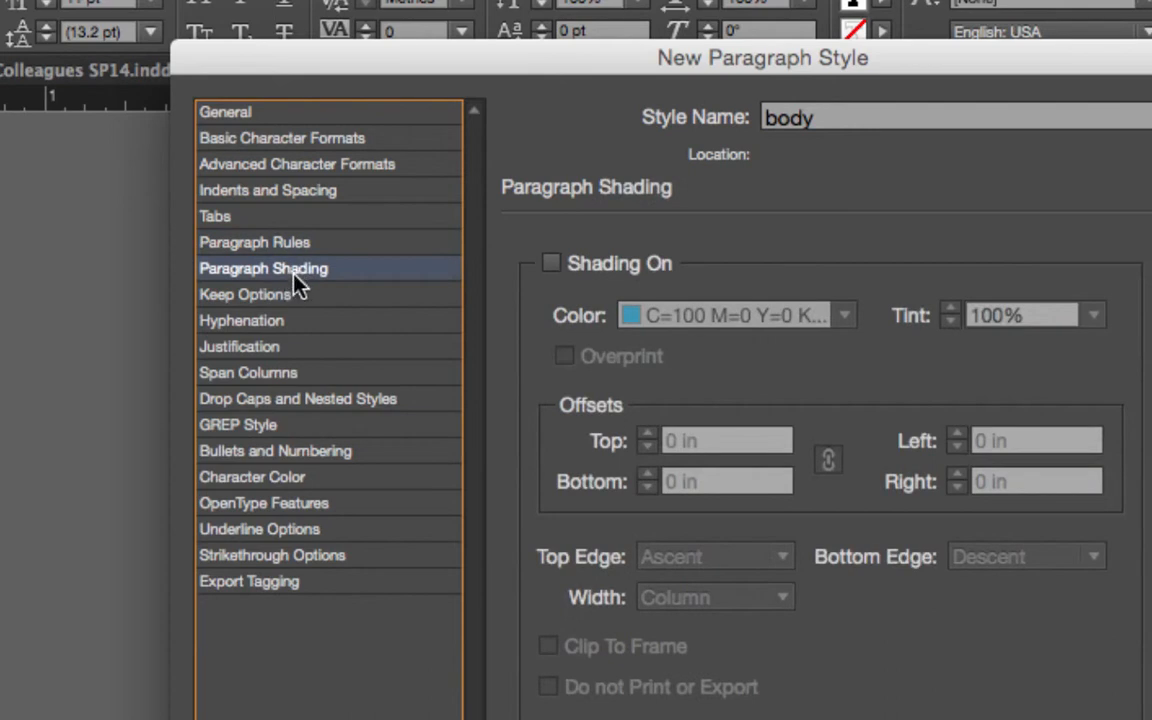
left_click(281, 300)
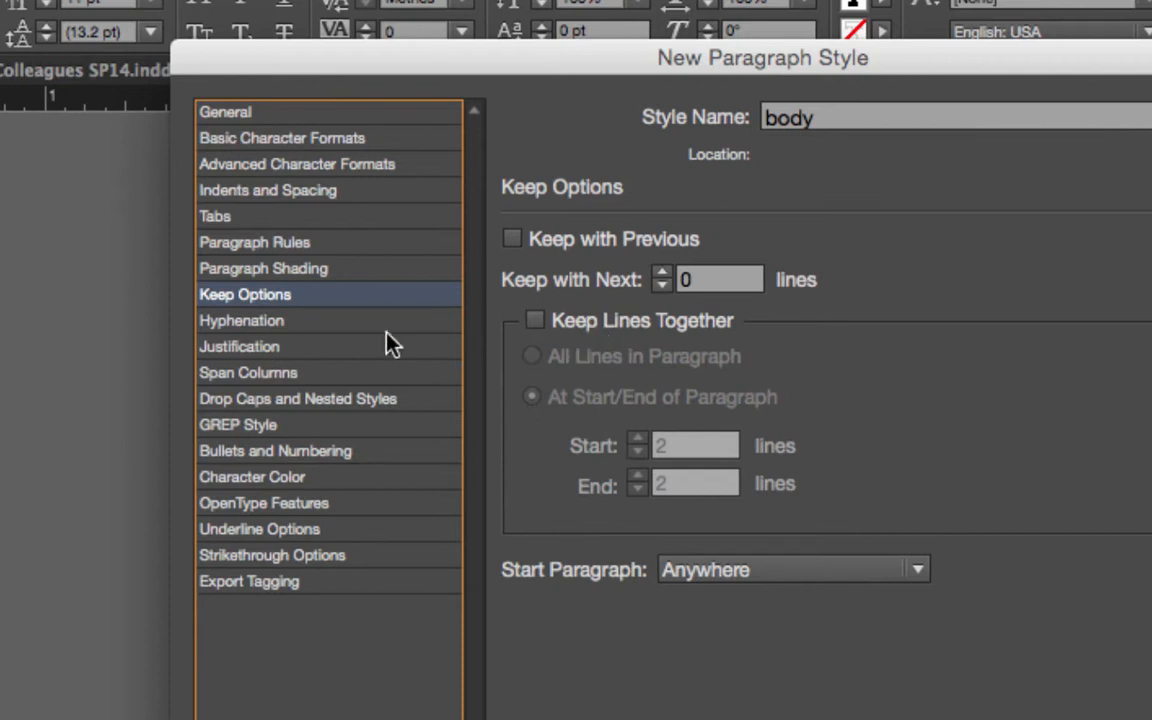
left_click(341, 331)
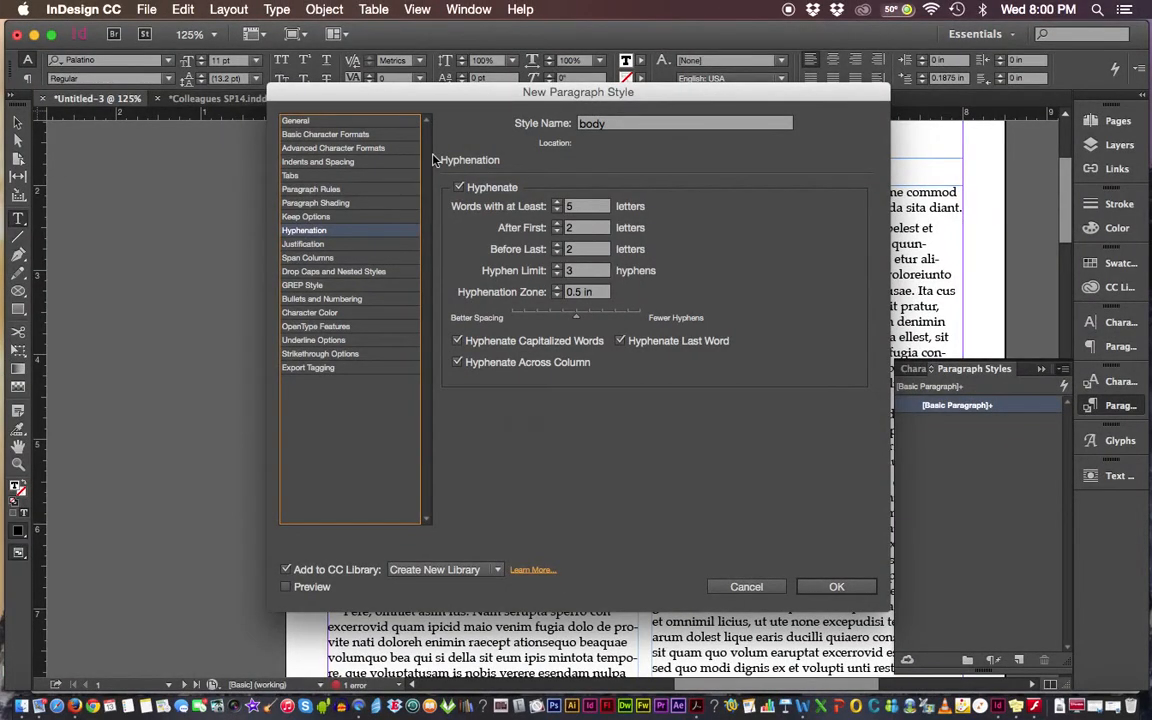
left_click(836, 587)
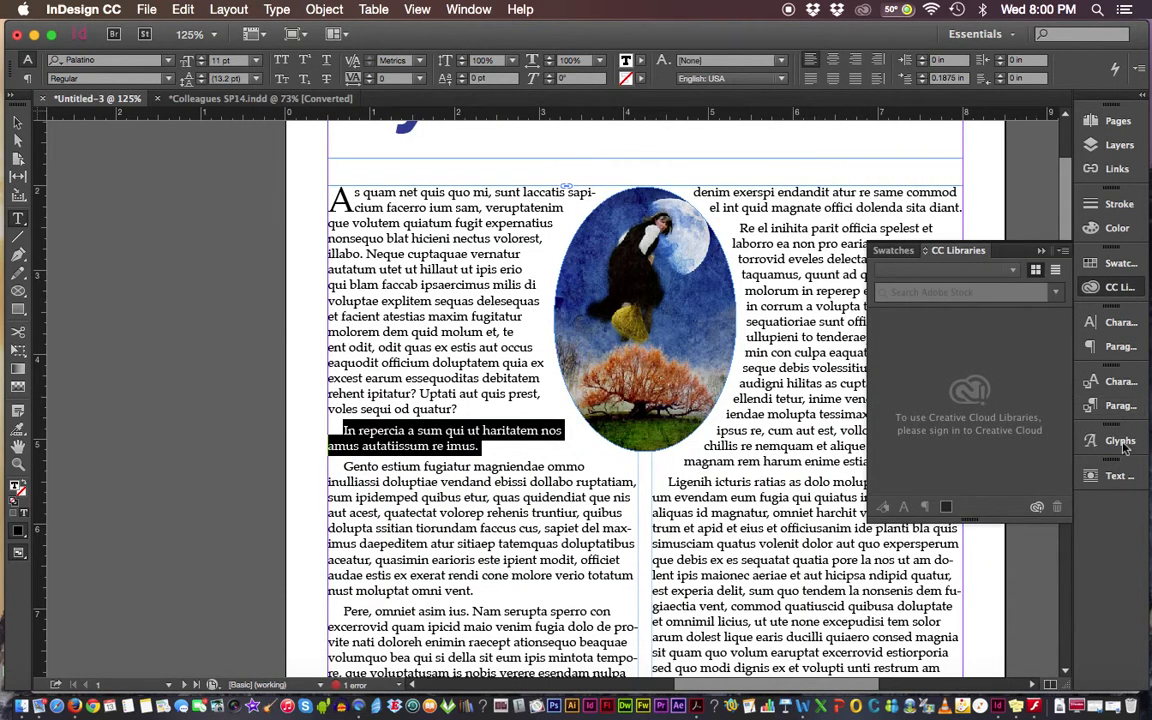
Select all of the article's body text and apply the body paragraph style to it.
left_click(1118, 405)
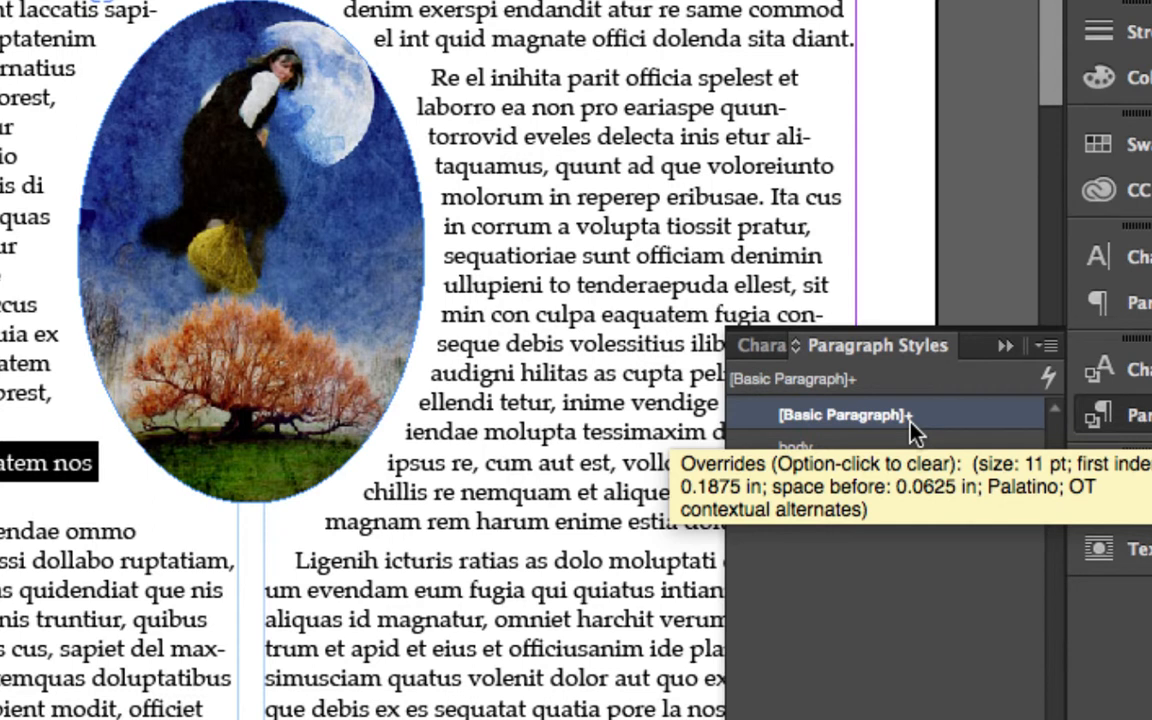
left_click(590, 402)
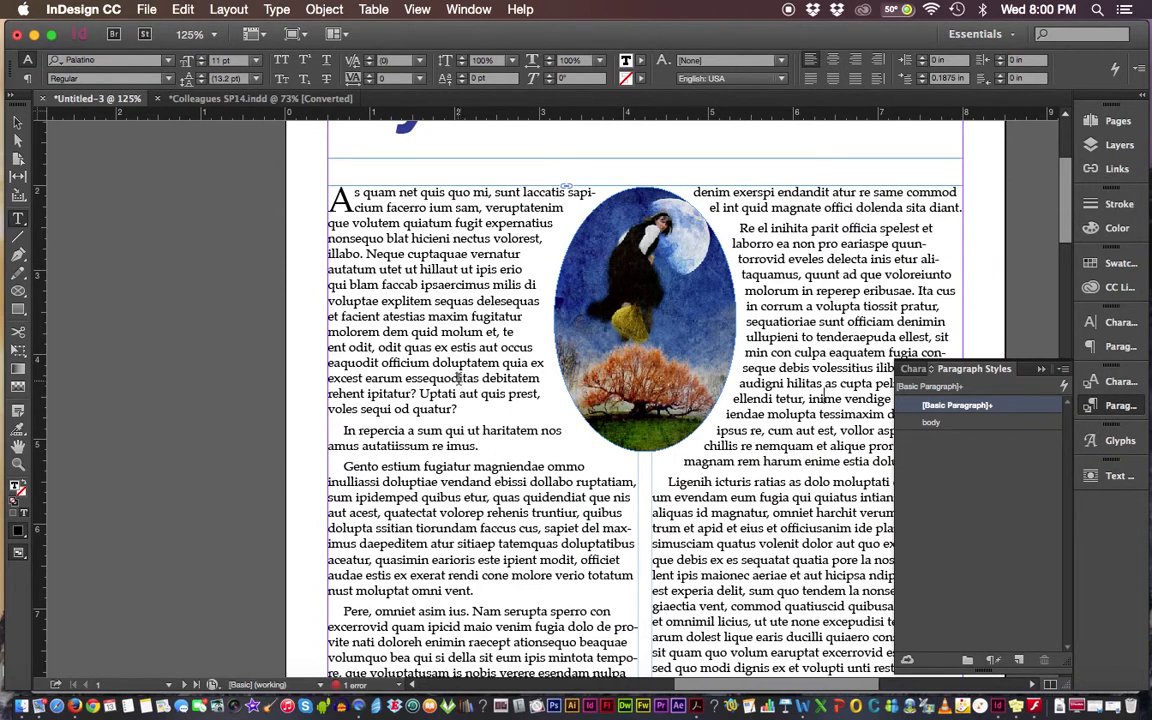
key("Escape")
key("super+a")
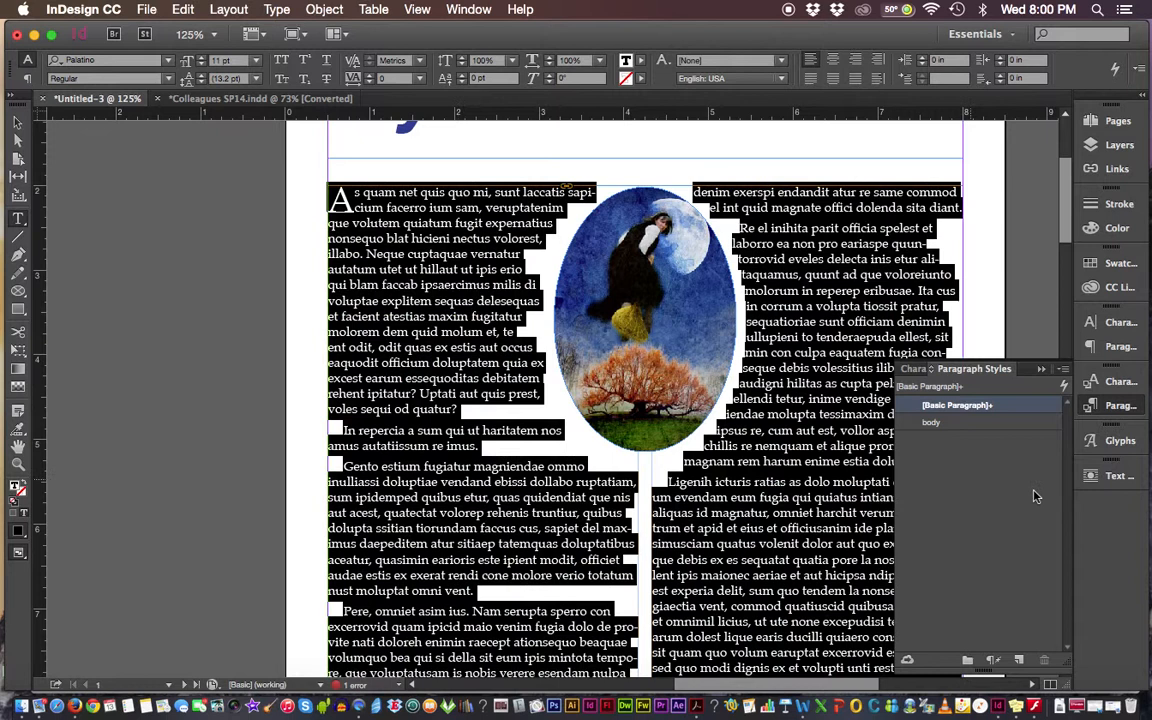
left_click(931, 423)
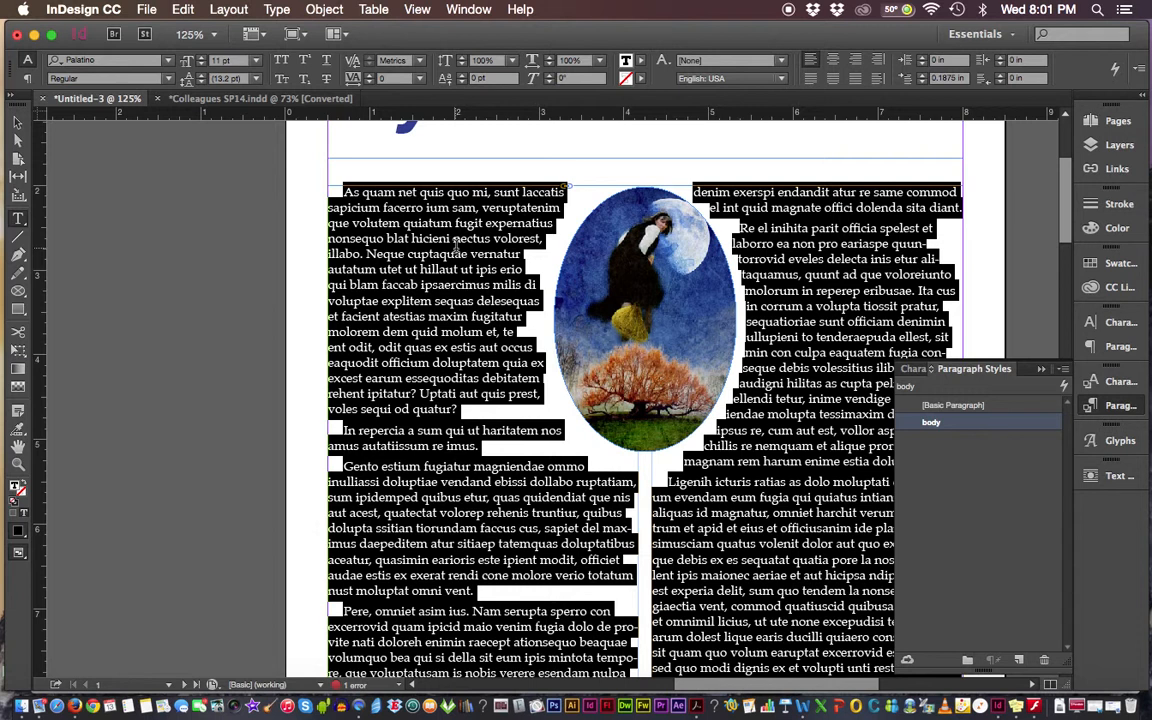
Place the text cursor in the article's opening paragraph, beginning "As quam net".
left_click(344, 192)
left_click_drag(344, 192, 400, 205)
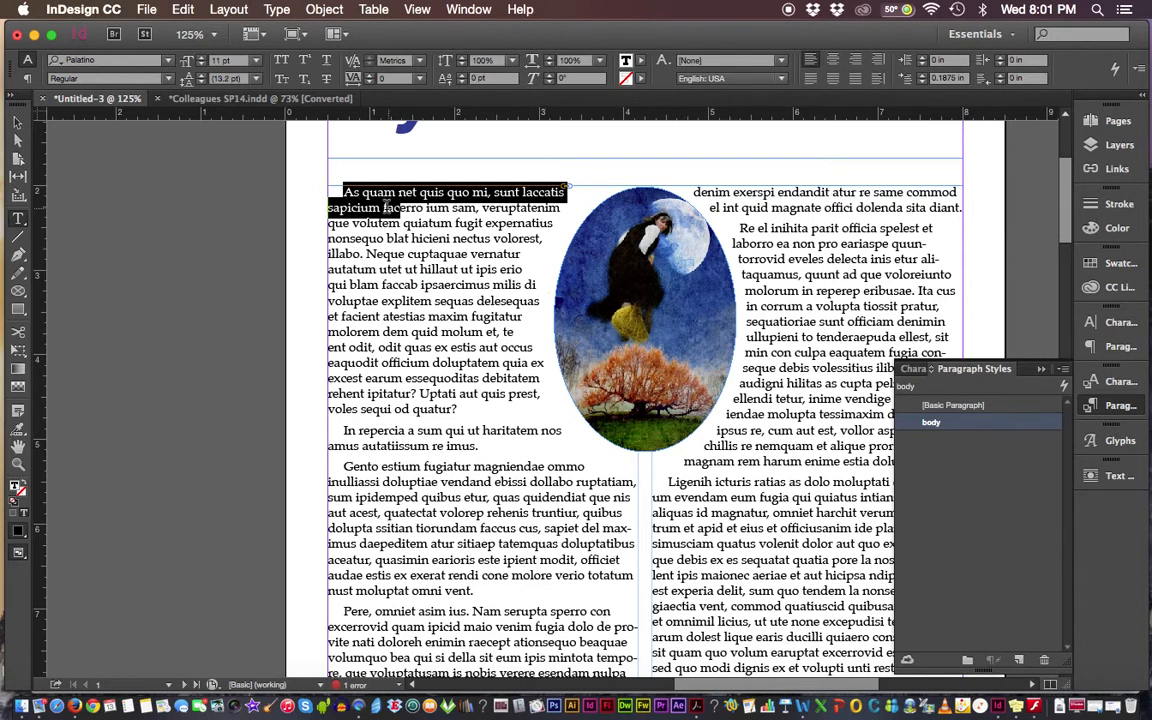
left_click(343, 192)
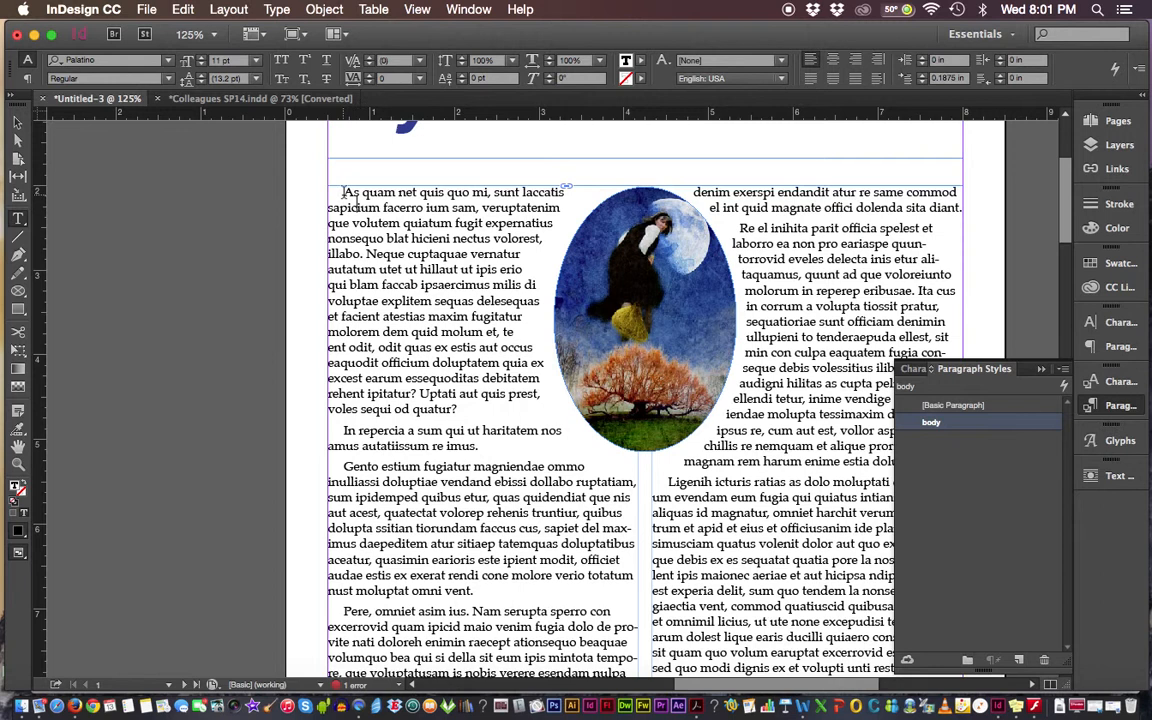
left_click_drag(343, 192, 510, 396)
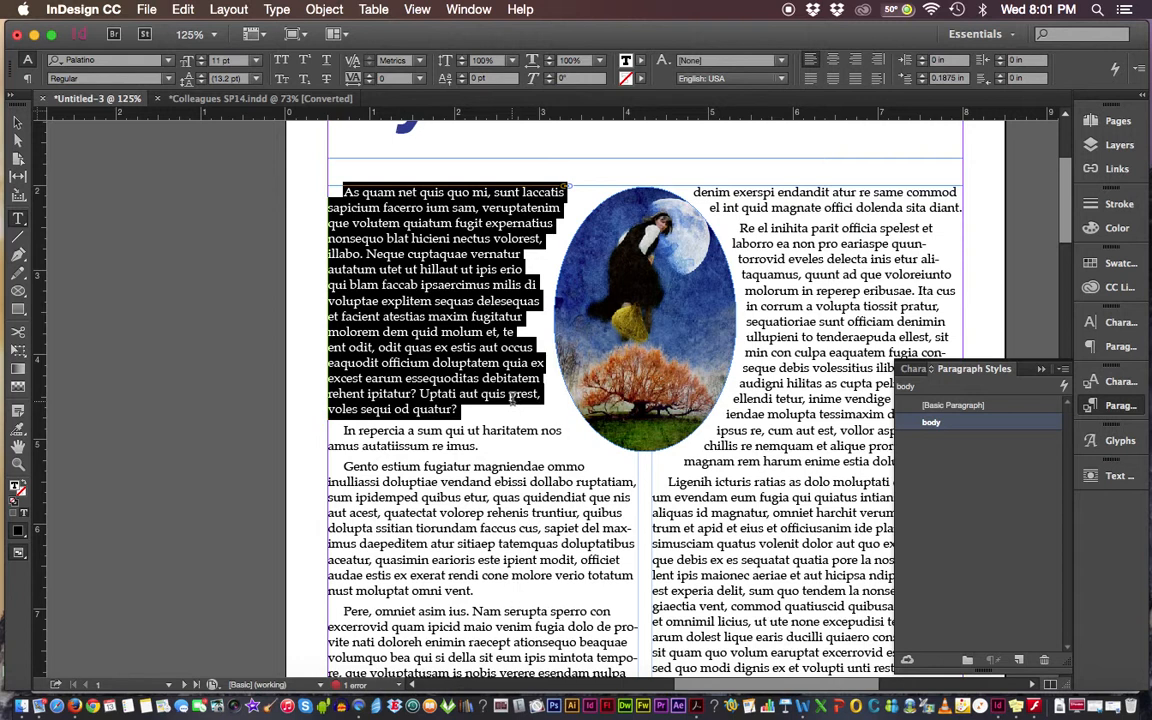
left_click(365, 192)
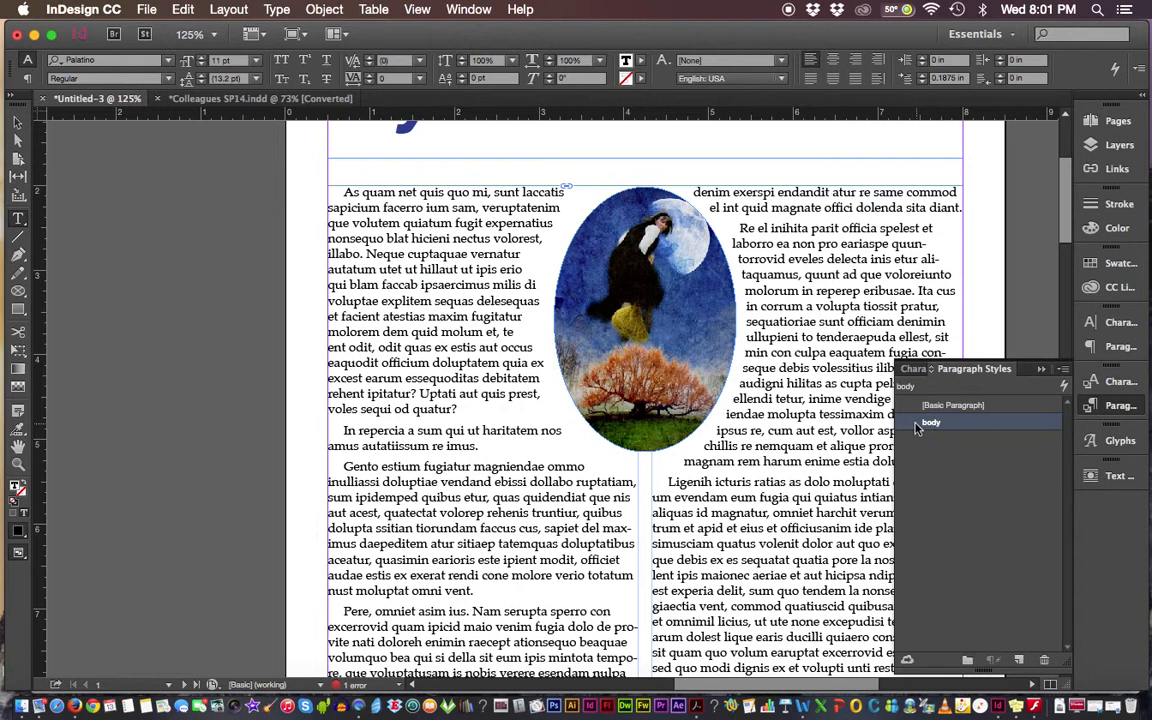
Duplicate the body paragraph style and name the copy "body first para", keeping the opening paragraph in view.
left_click(1063, 370)
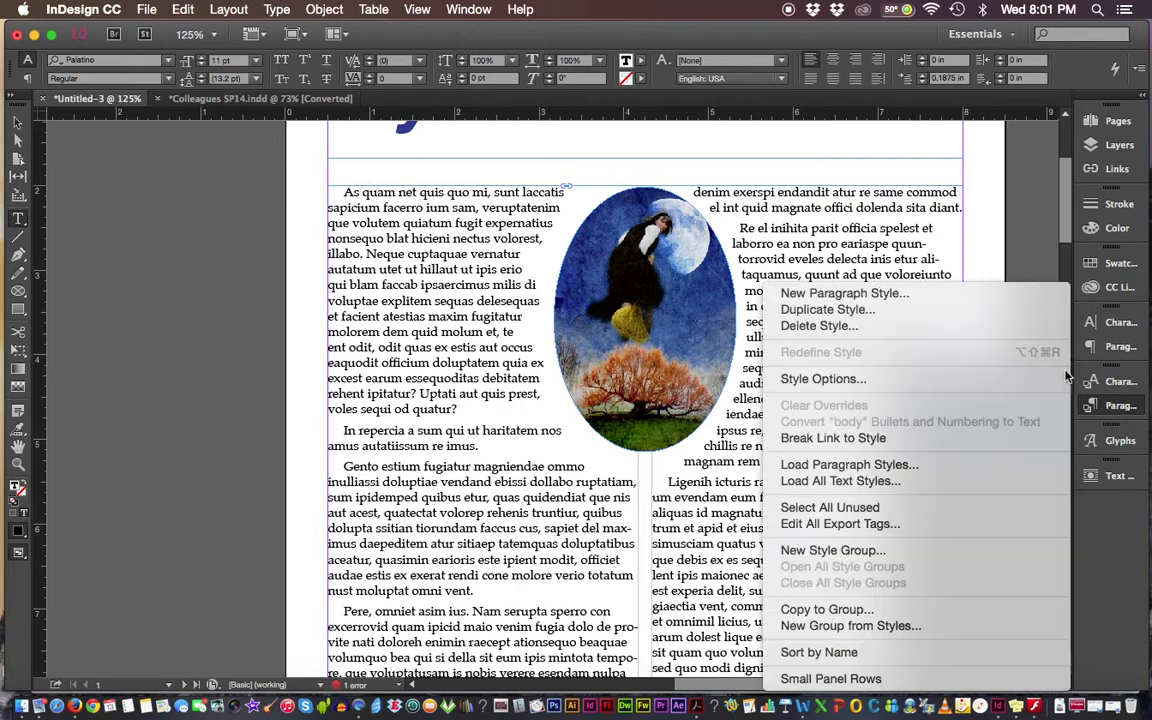
left_click(800, 312)
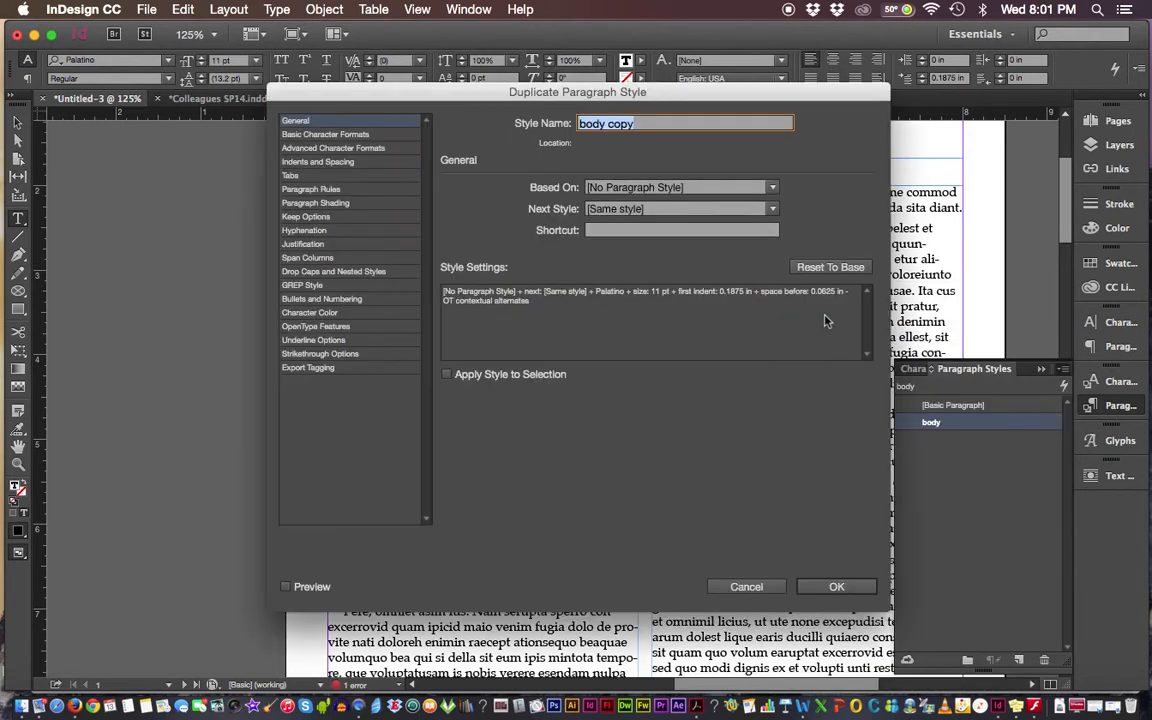
left_click(642, 122)
left_click_drag(606, 123, 661, 121)
type("first para")
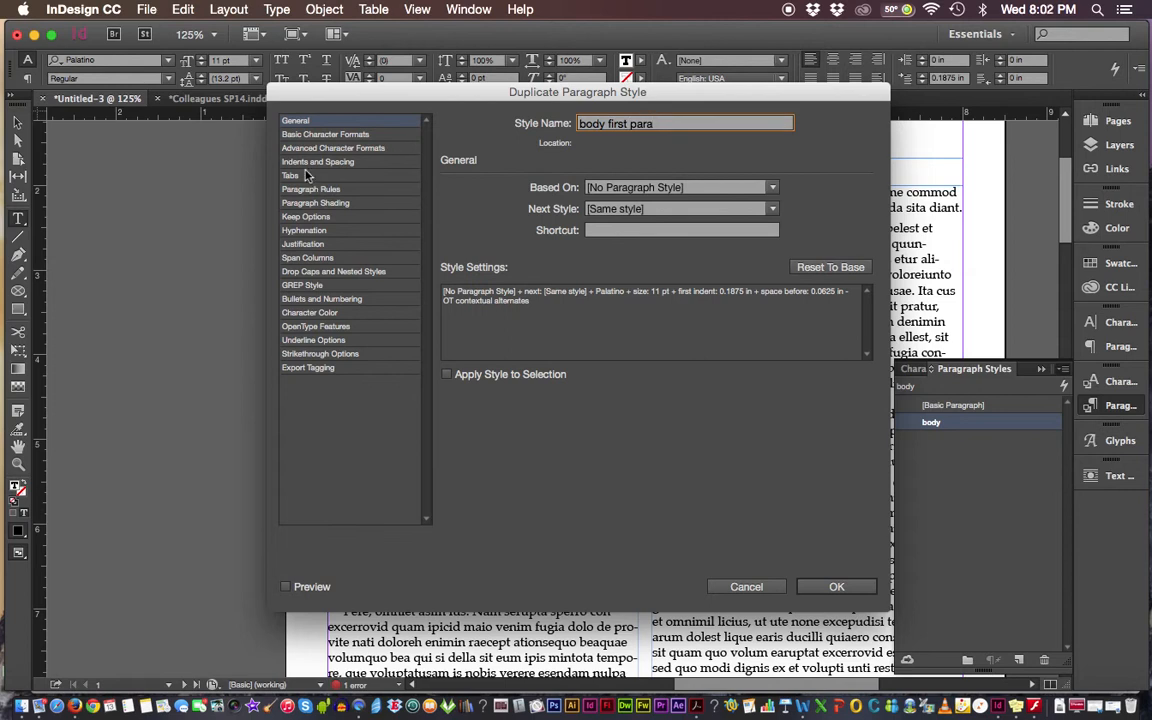
left_click_drag(330, 93, 452, 100)
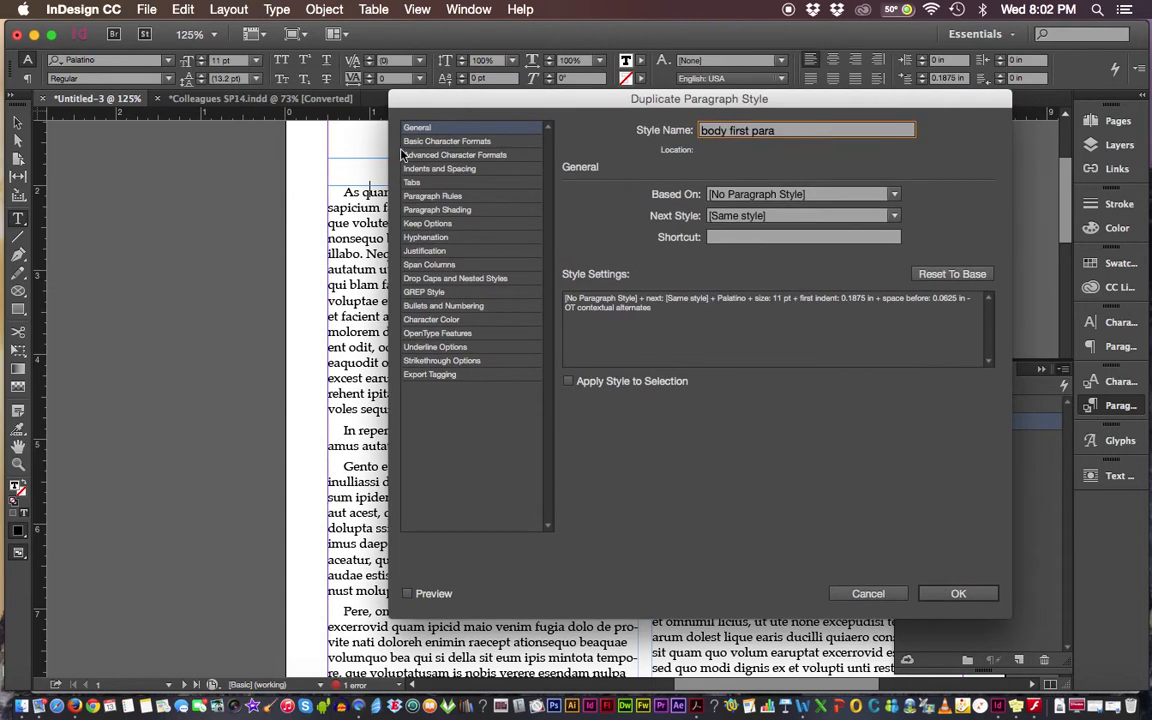
Give the body first para style a one-character, 3-line drop cap with Align Left Edge and a 0 in first-line indent, and save it.
left_click(418, 281)
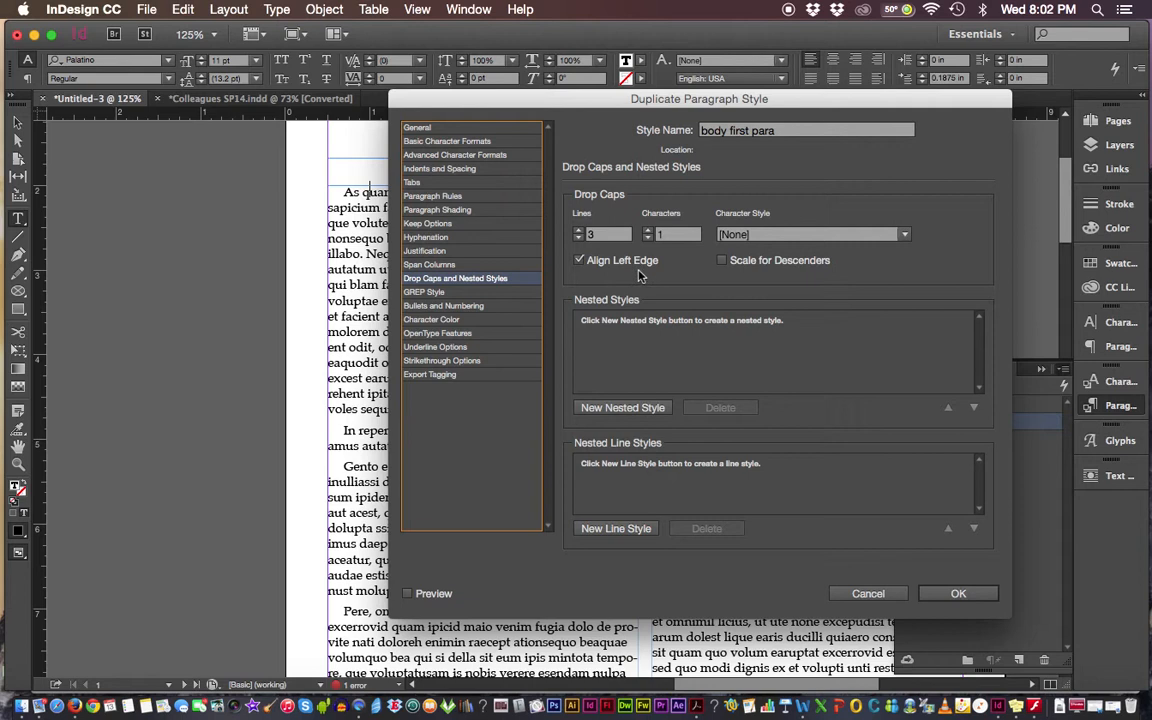
left_click(441, 170)
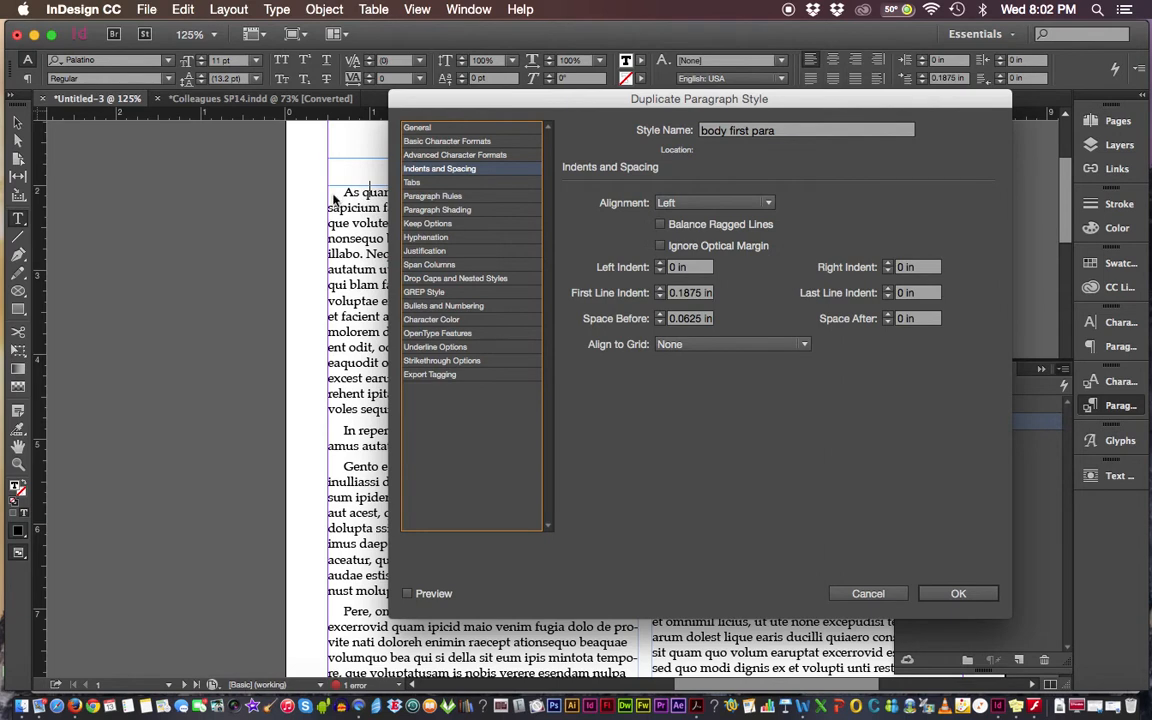
left_click(659, 297)
left_click(659, 297)
left_click(659, 297)
left_click(962, 594)
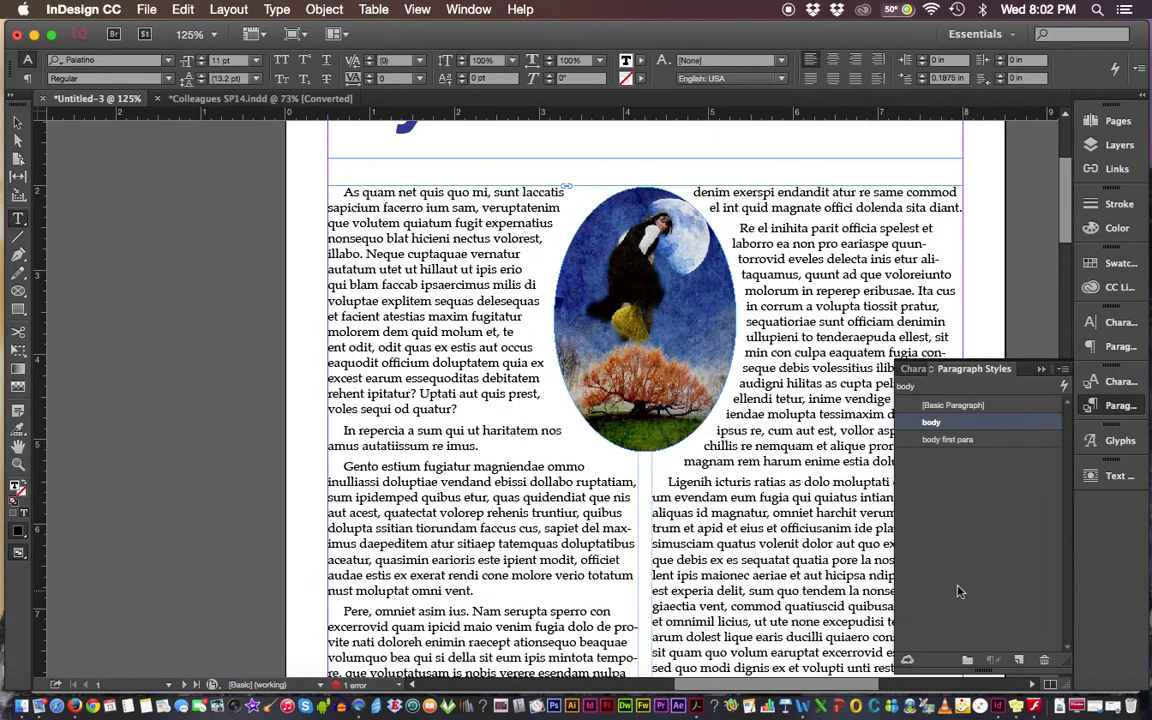
Apply the body first para style to the article's opening paragraph.
left_click(930, 421)
left_click_drag(343, 192, 458, 409)
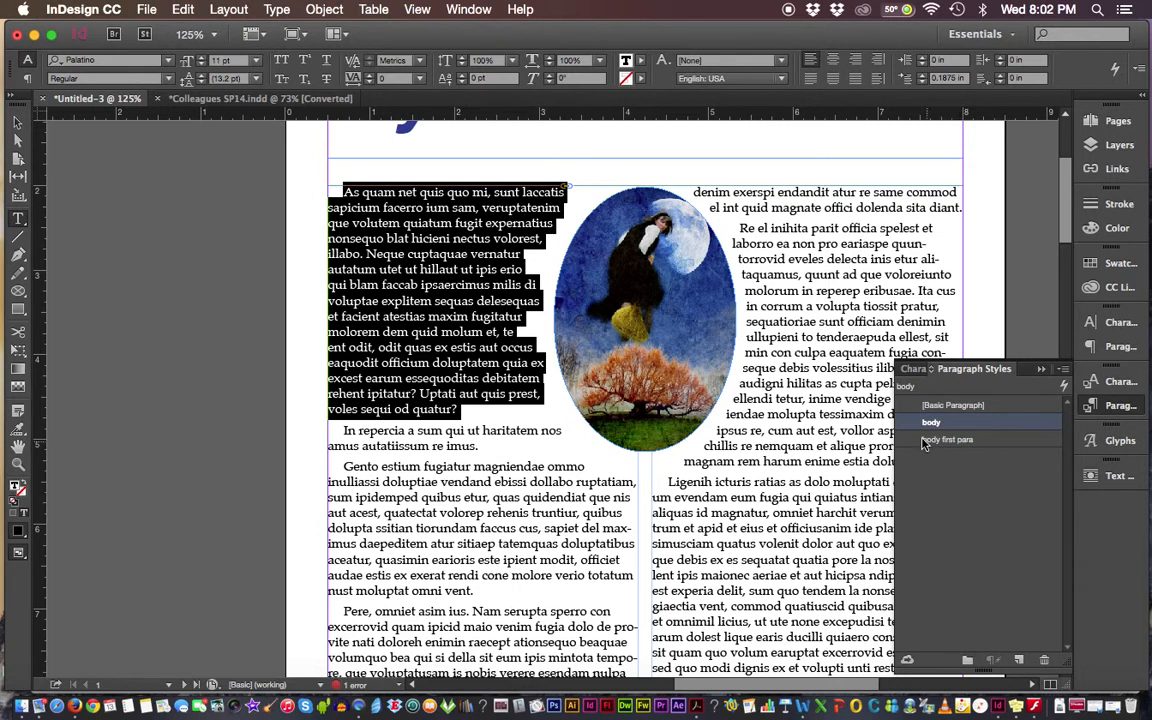
left_click(370, 212)
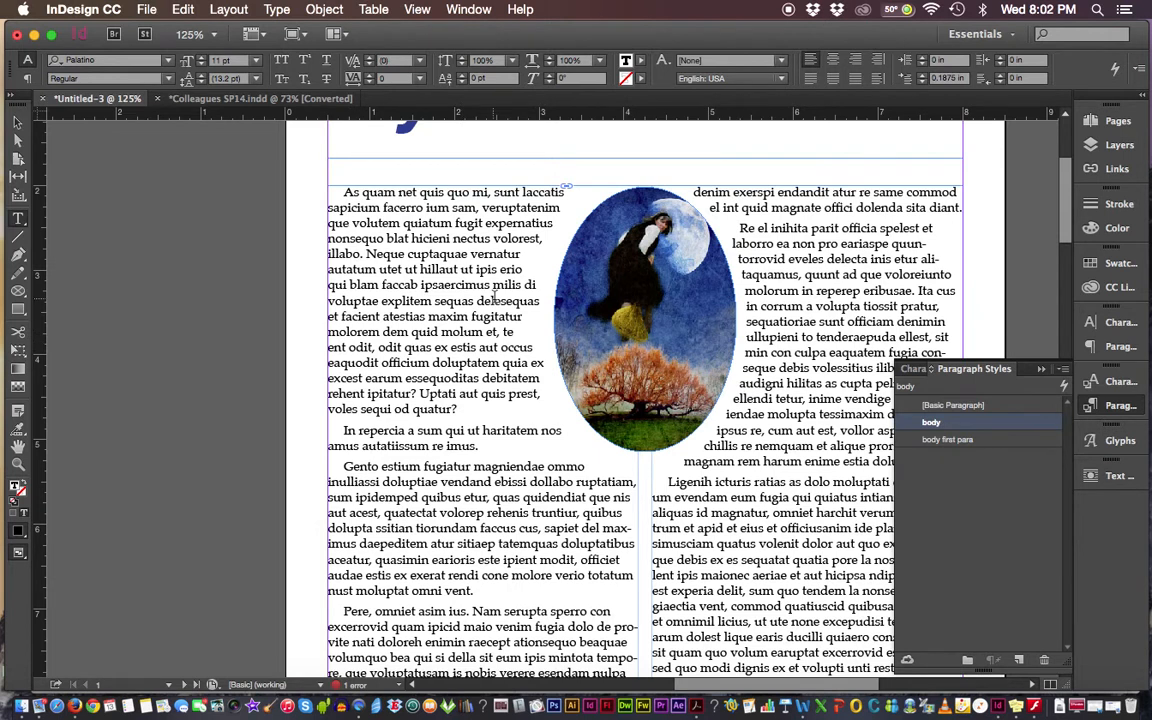
left_click(955, 441)
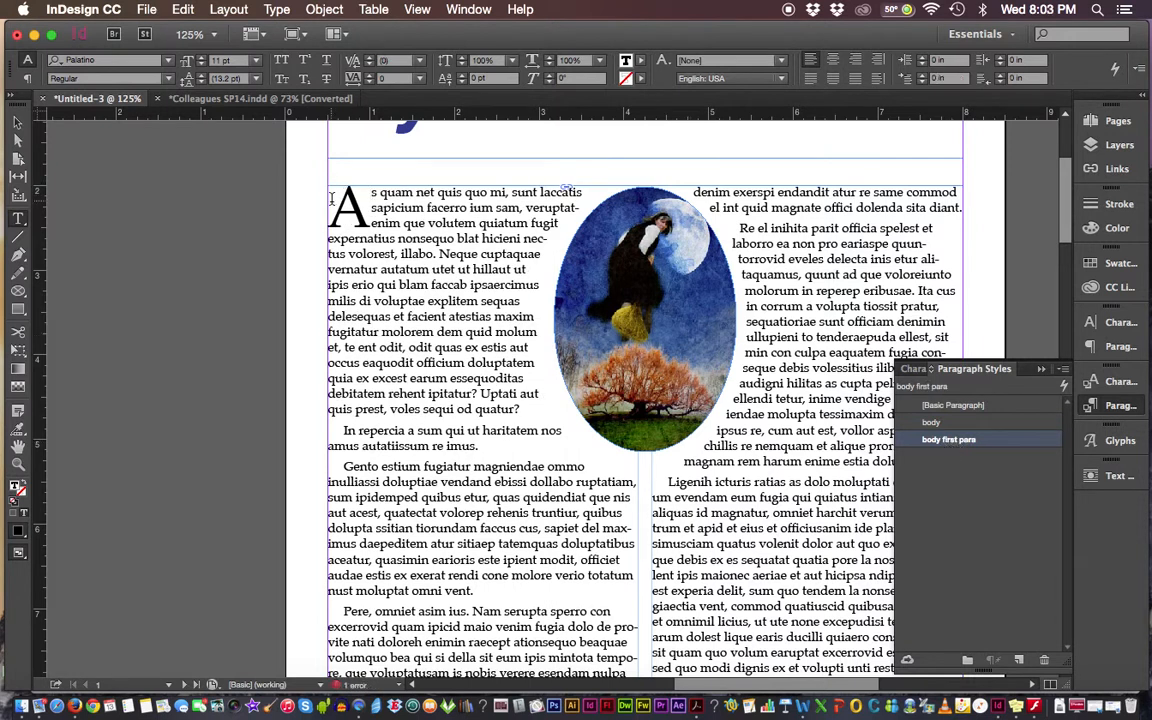
left_click_drag(333, 200, 361, 200)
left_click(417, 253)
Create a paragraph style named Heading 1 from the "My Article" headline's formatting and apply it to the headline.
scroll(1066, 242, "up", 3)
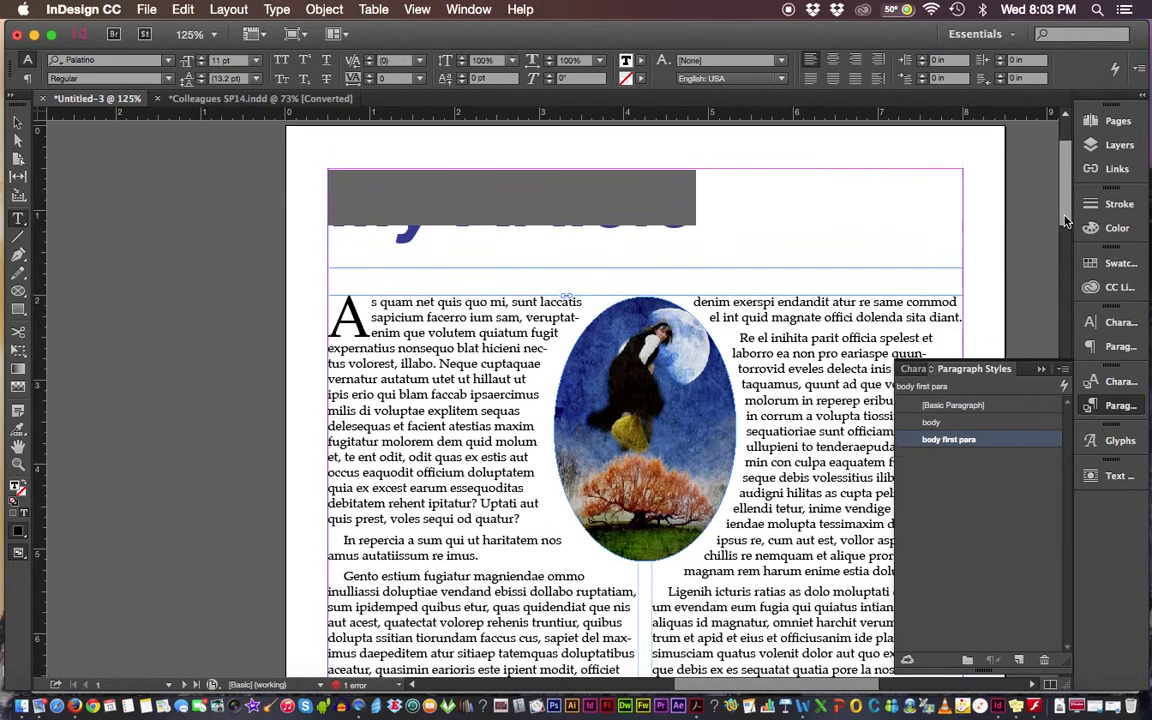
triple_click(541, 218)
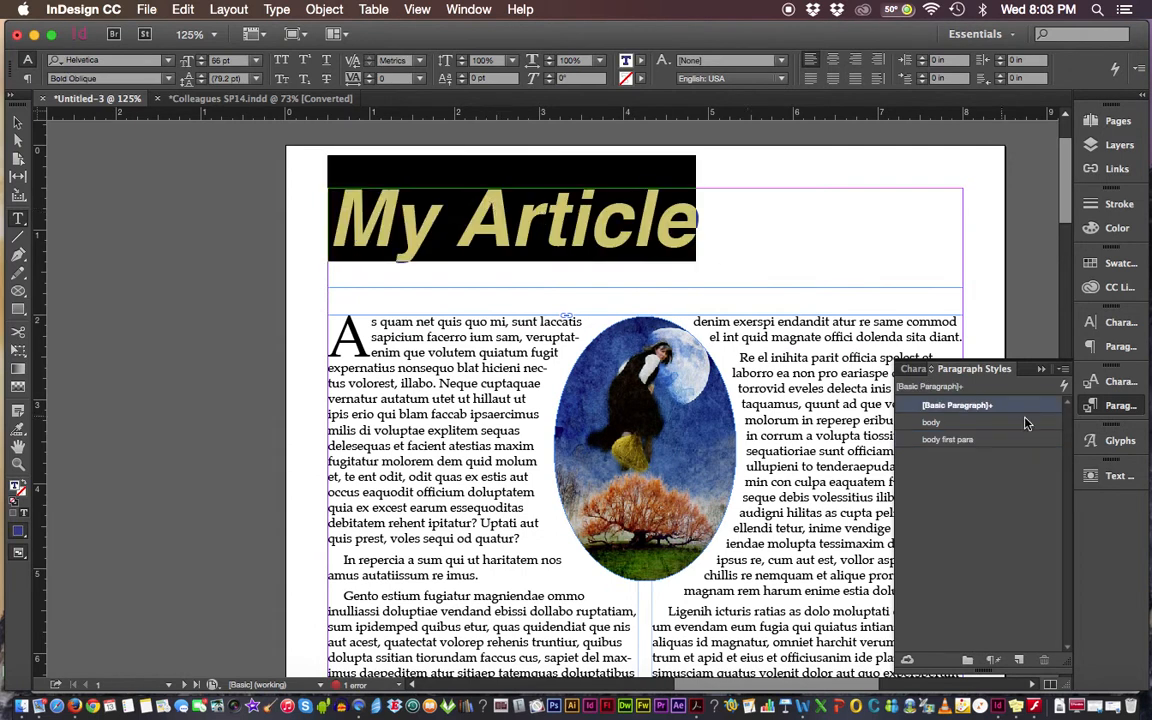
left_click(1062, 372)
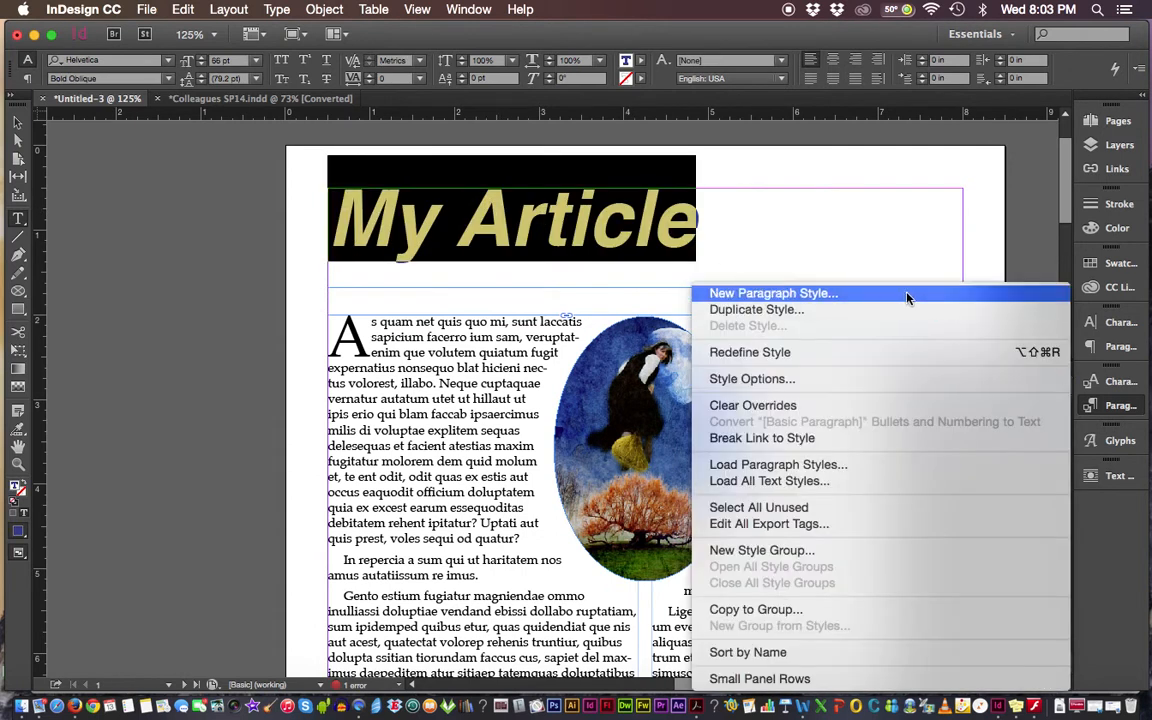
left_click(757, 291)
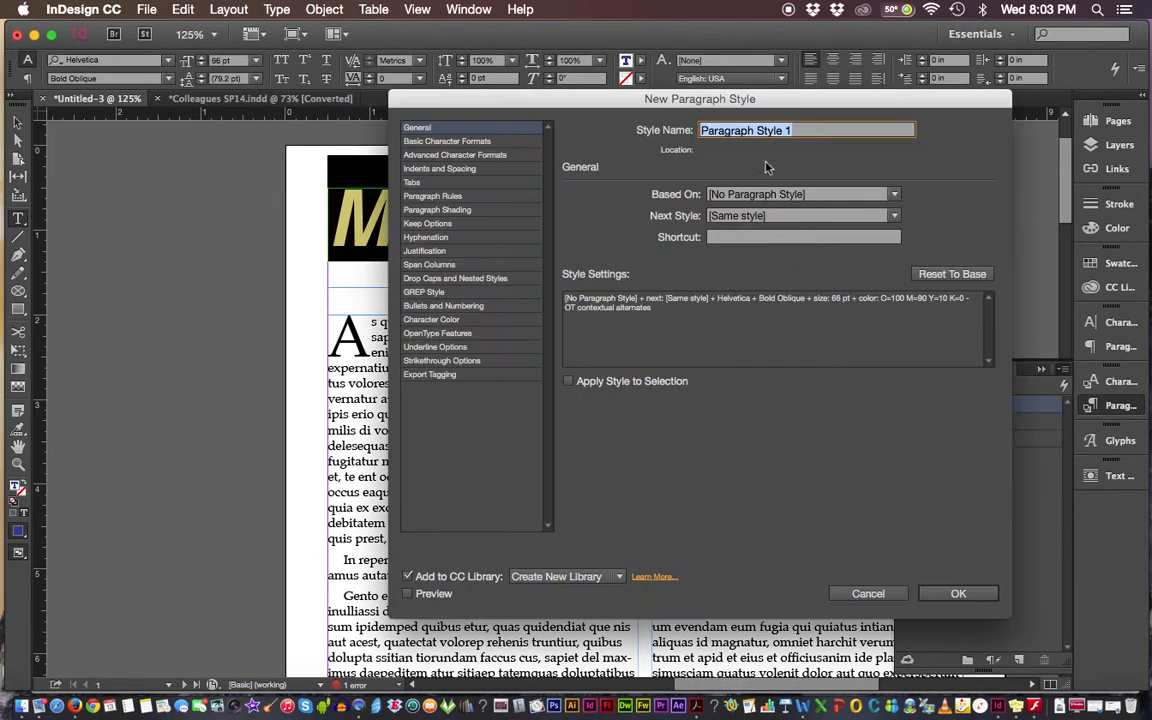
type("Heading")
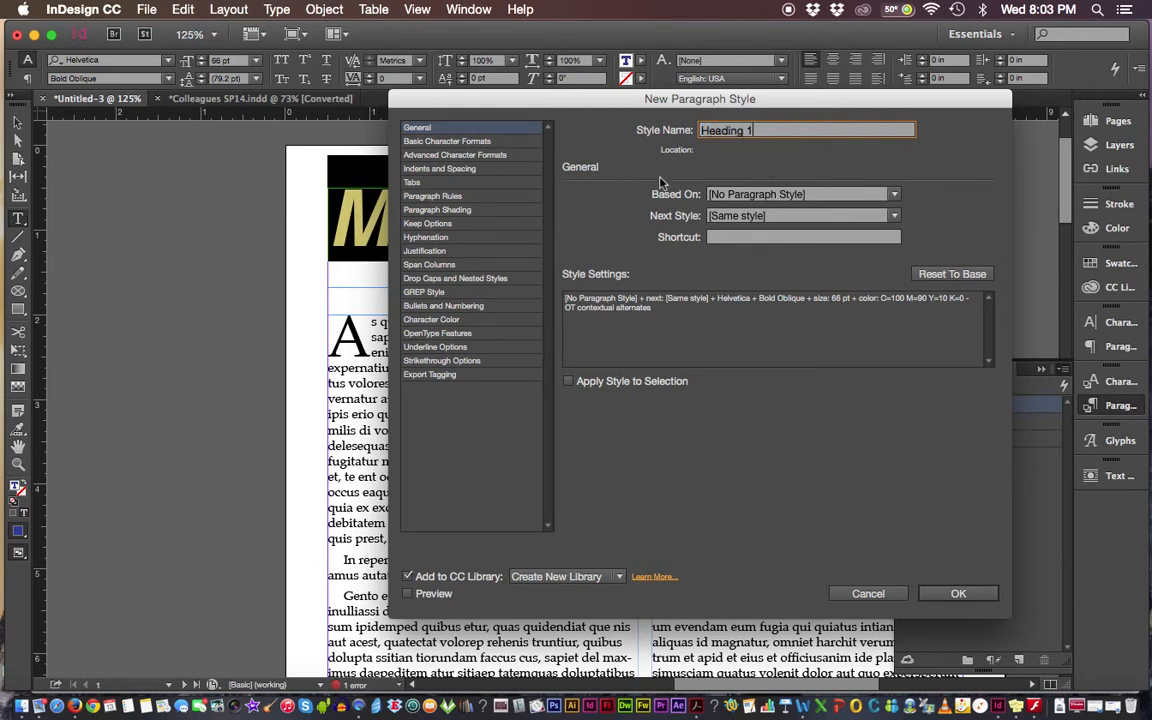
left_click(960, 594)
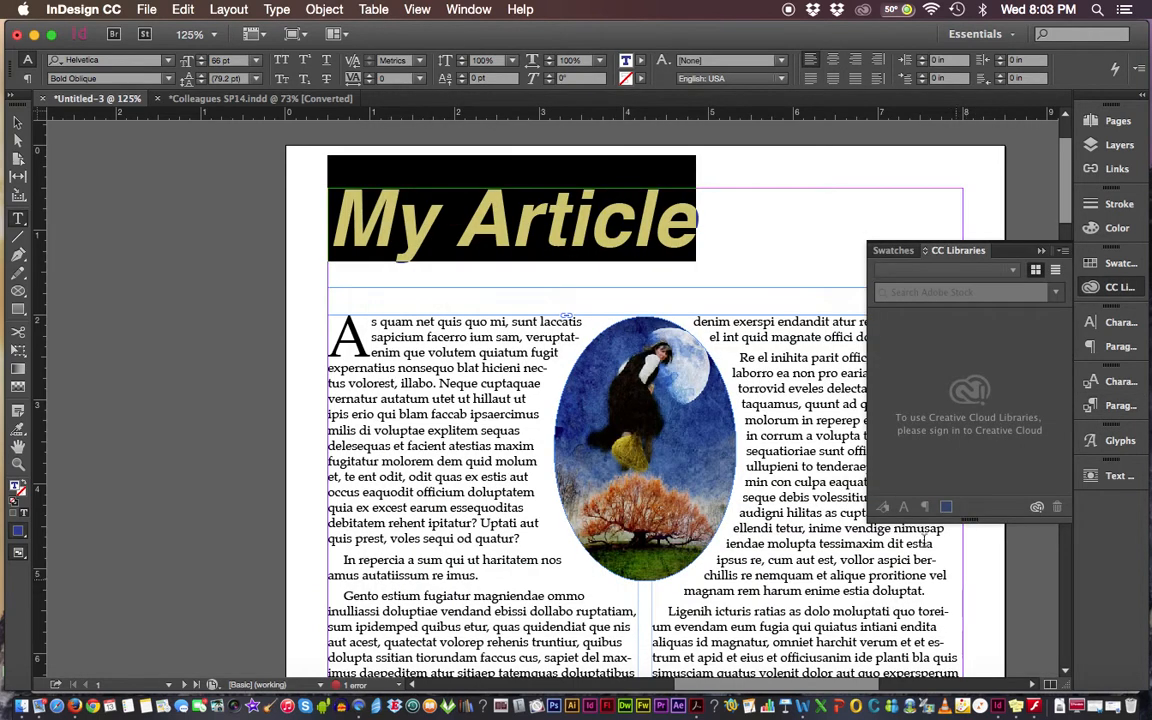
left_click(1117, 407)
left_click(945, 422)
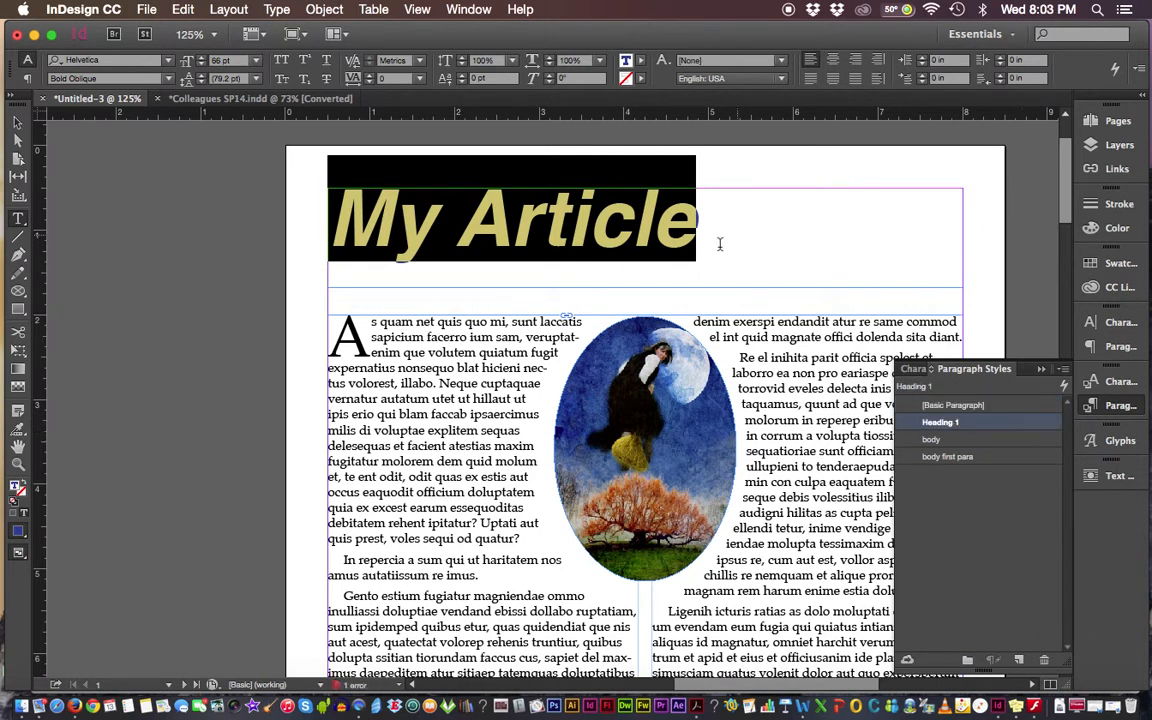
Try the Heading 1 style on the second-column passage beginning "Re el inihita", and revert it.
left_click_drag(738, 357, 822, 545)
left_click(958, 422)
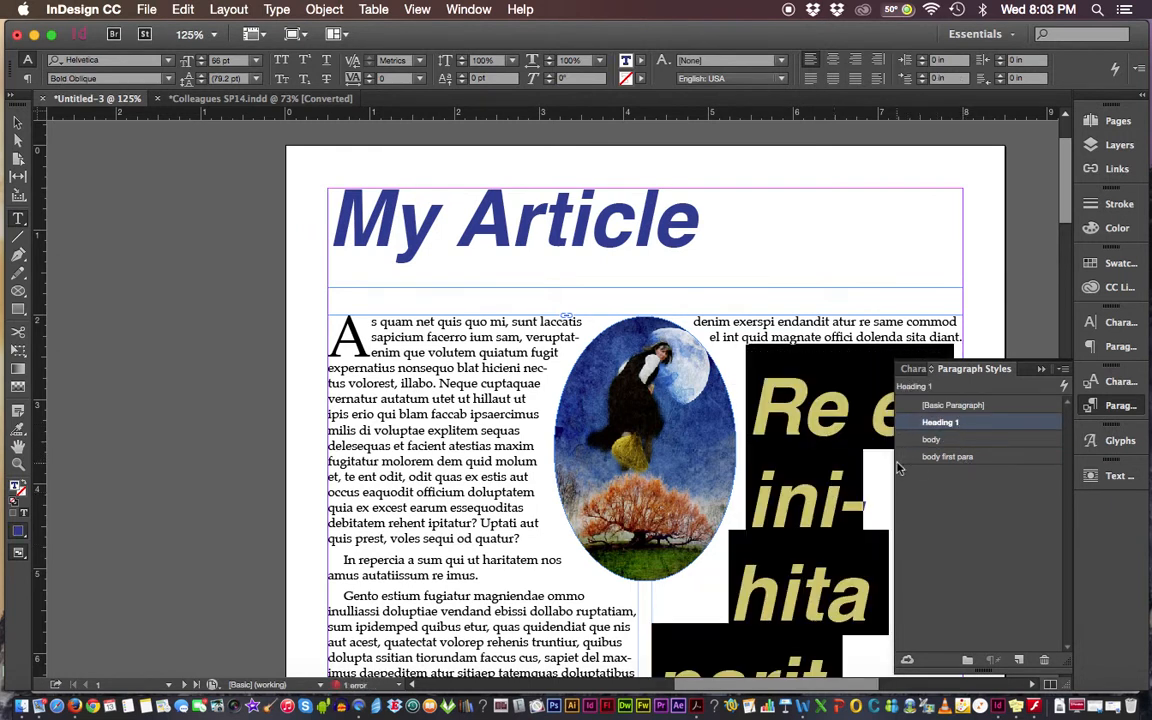
left_click(935, 440)
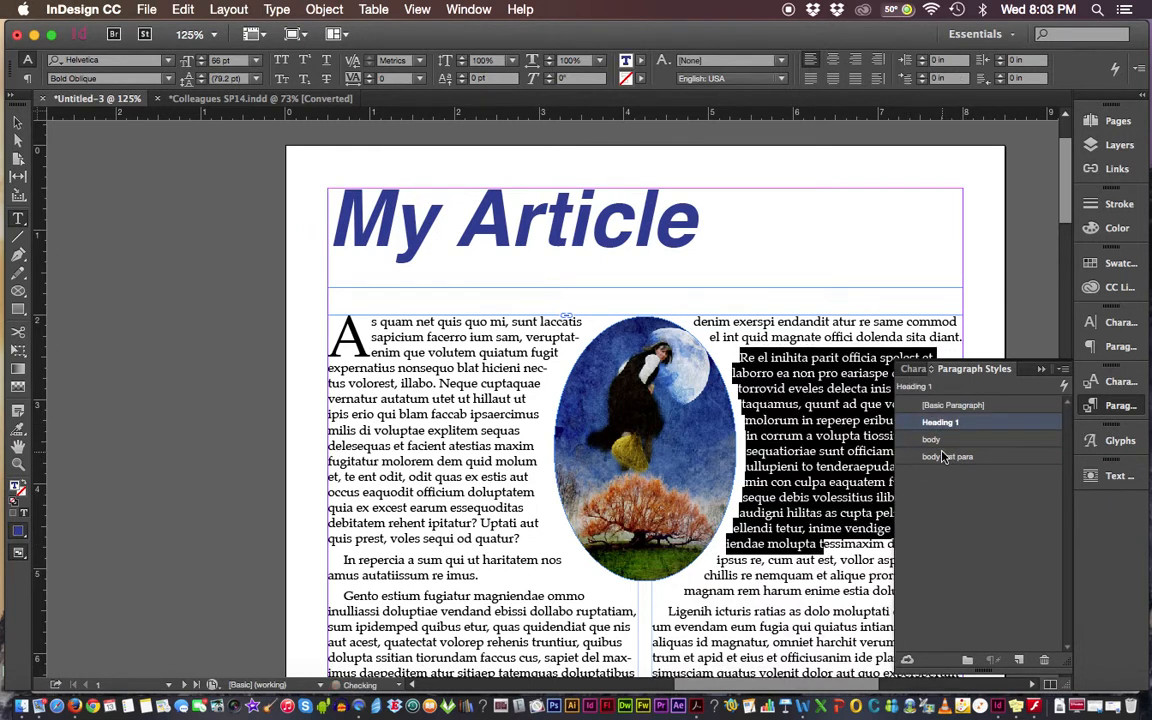
Switch the article's opening paragraph to the body style and back to body first para.
left_click(479, 384)
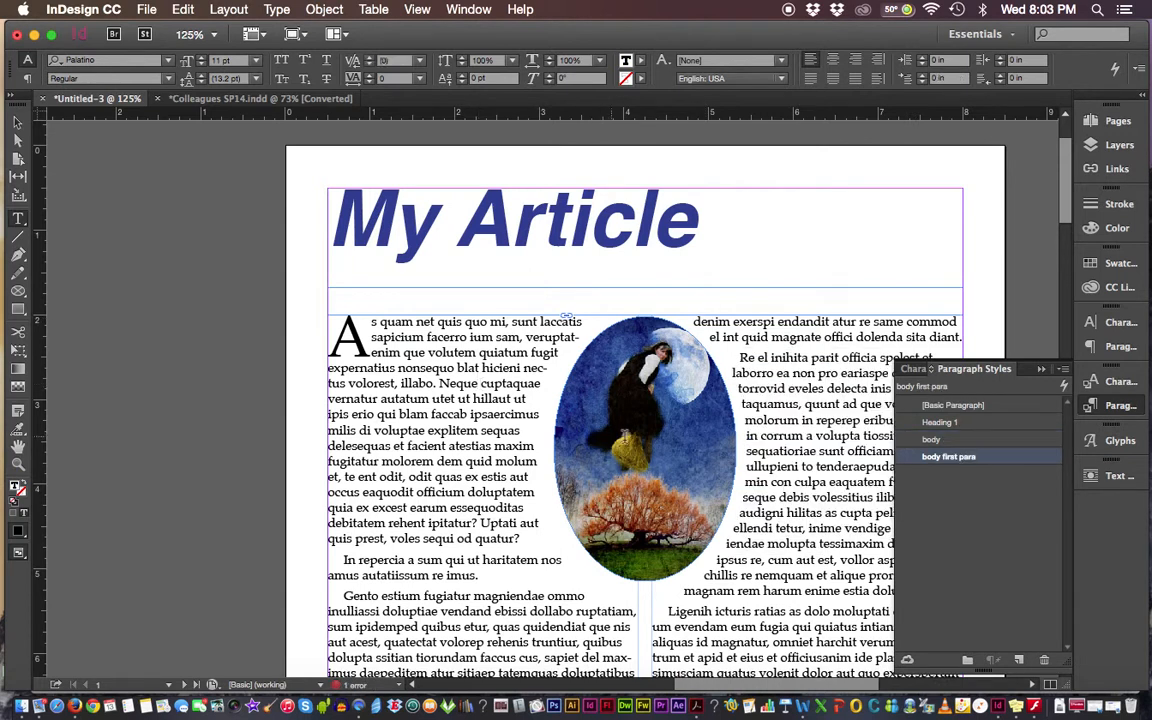
scroll(958, 201, "down", 3)
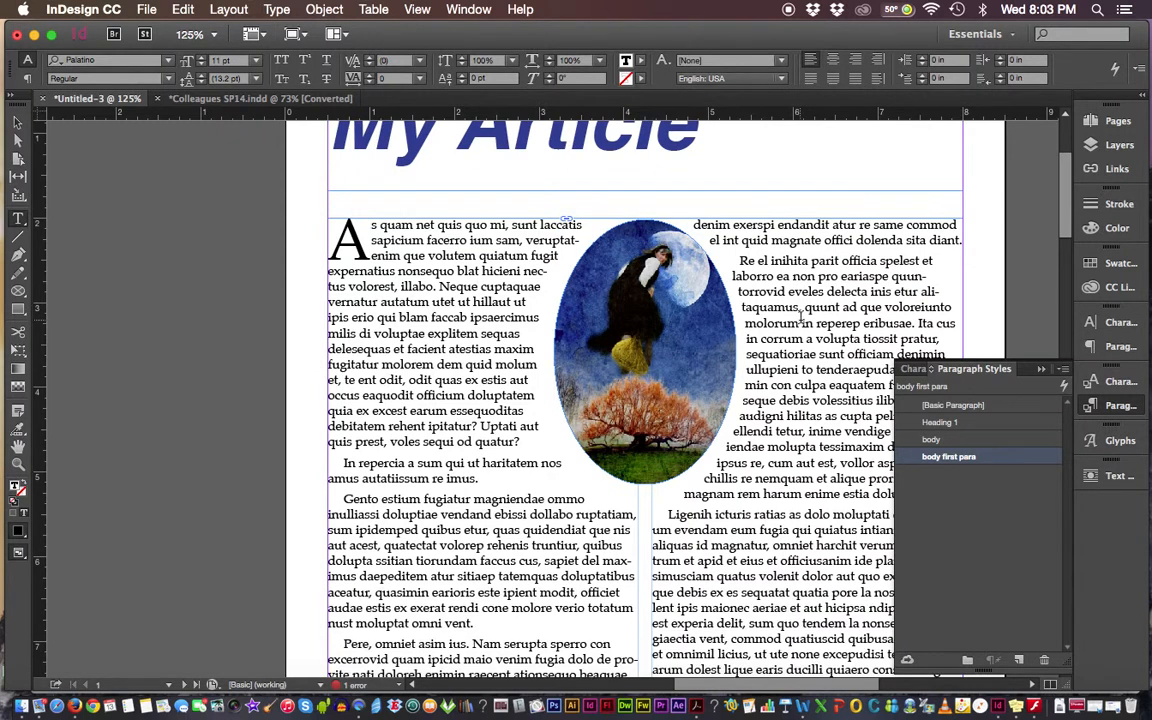
left_click(933, 441)
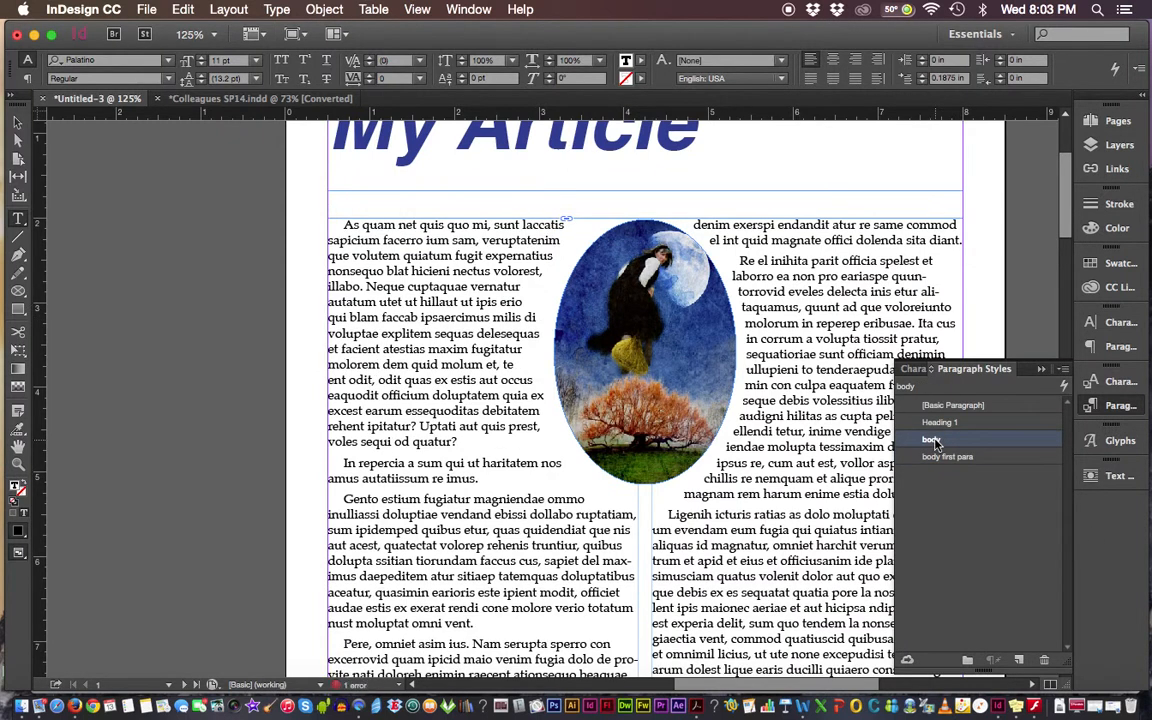
left_click(940, 457)
Change the body style's character color to the red swatch C=15 M=100 Y=100 K=0 and save the style.
left_click(512, 524)
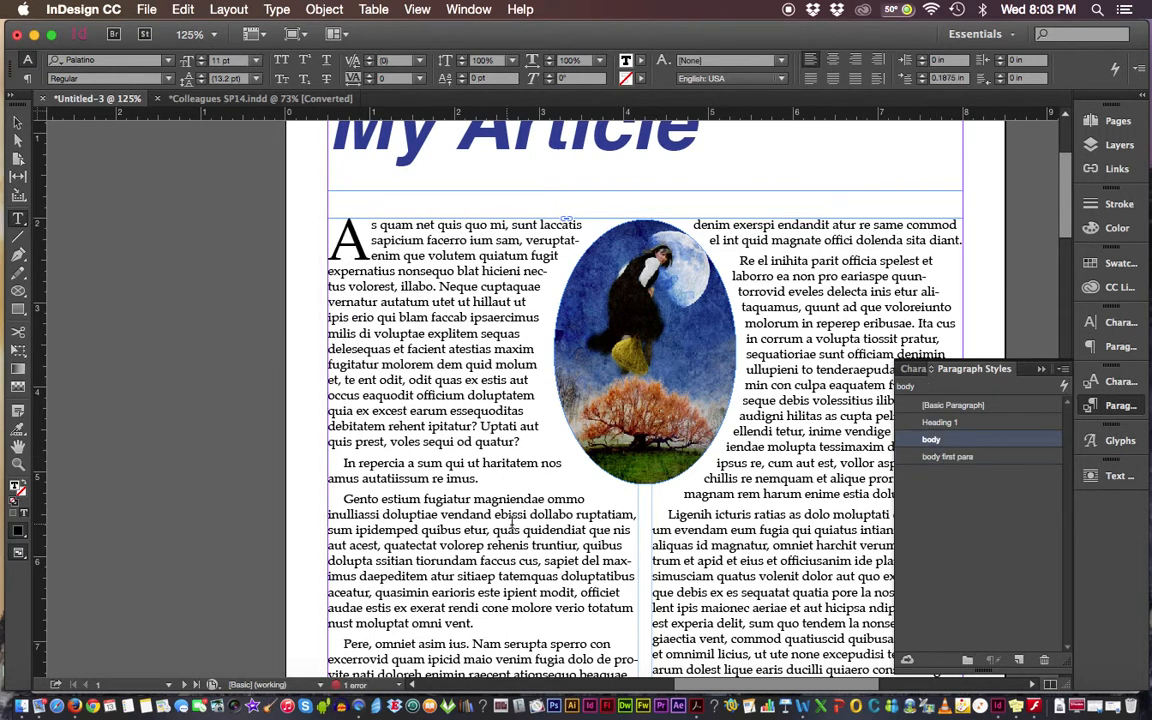
double_click(958, 441)
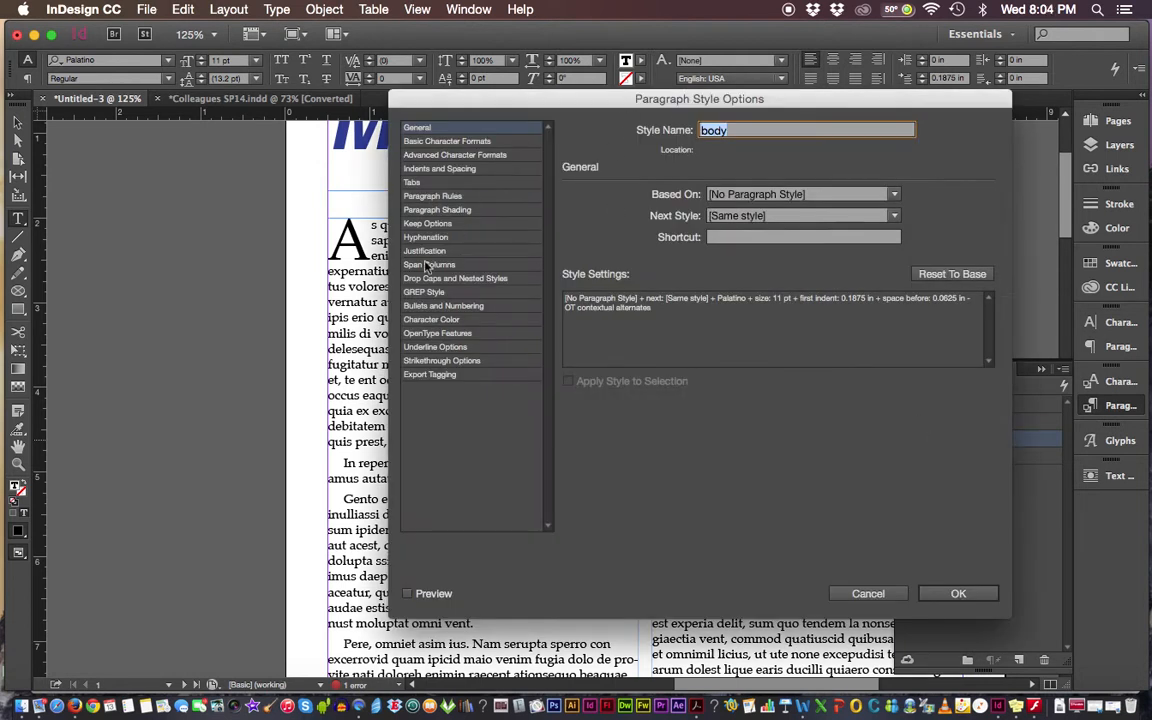
left_click(433, 320)
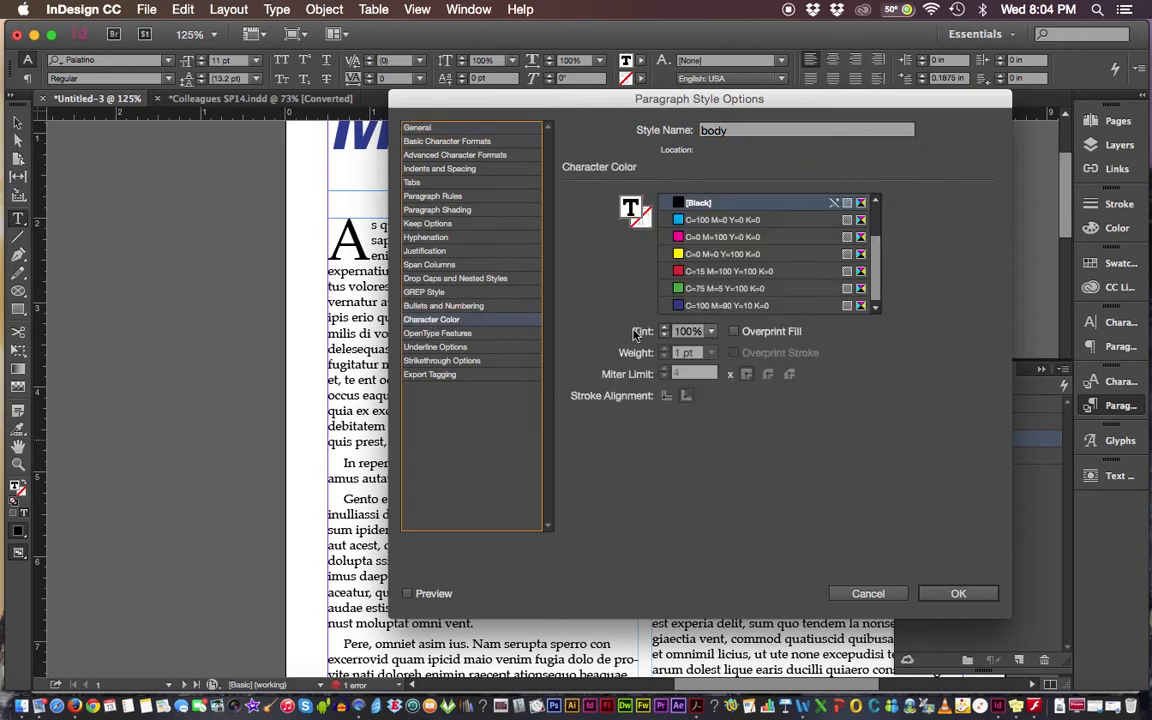
left_click(682, 272)
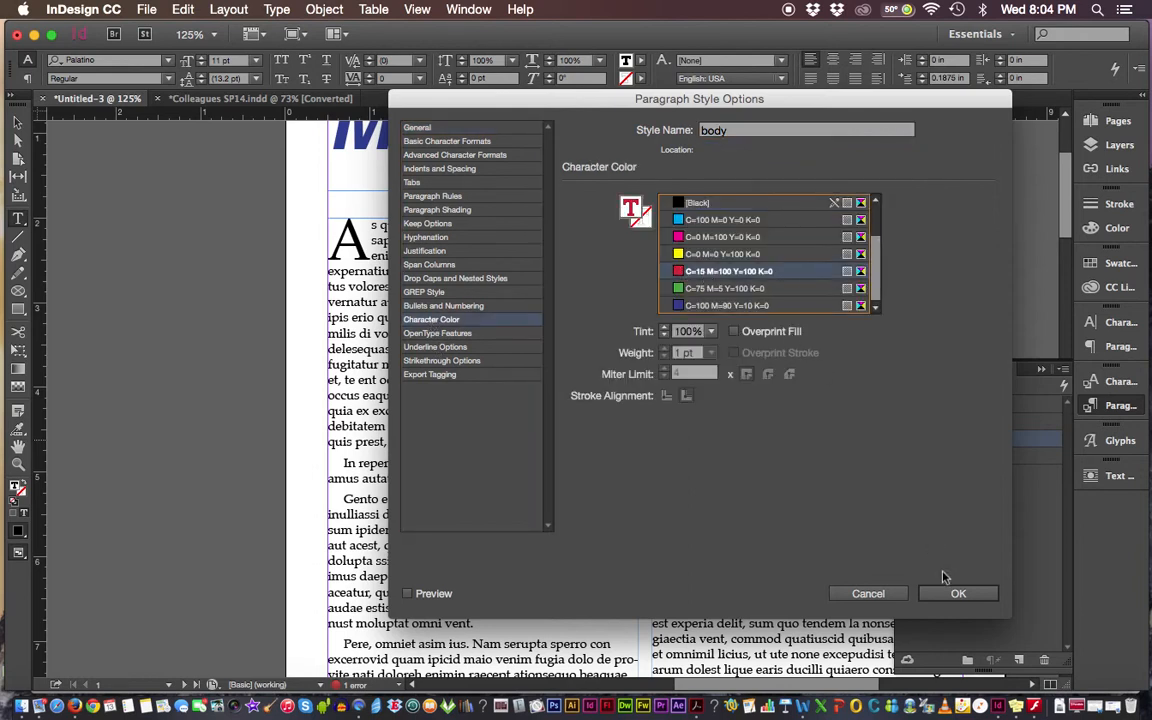
left_click(956, 594)
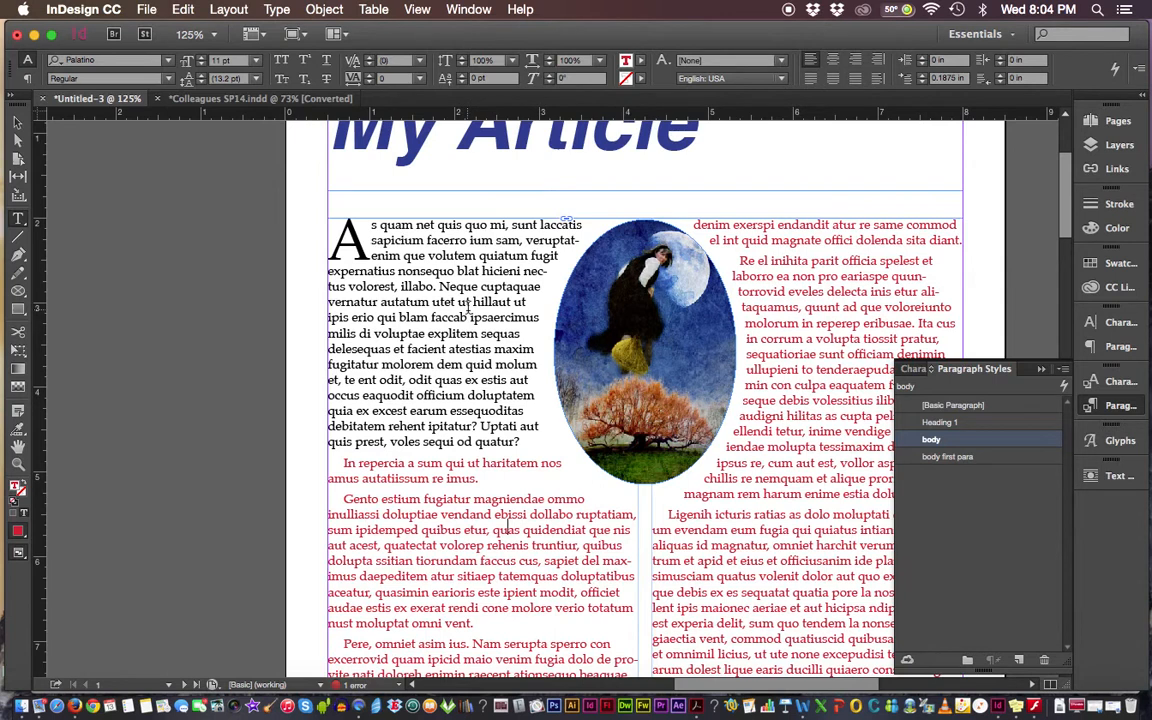
Try basing the body first para style on the body style.
left_click(968, 457)
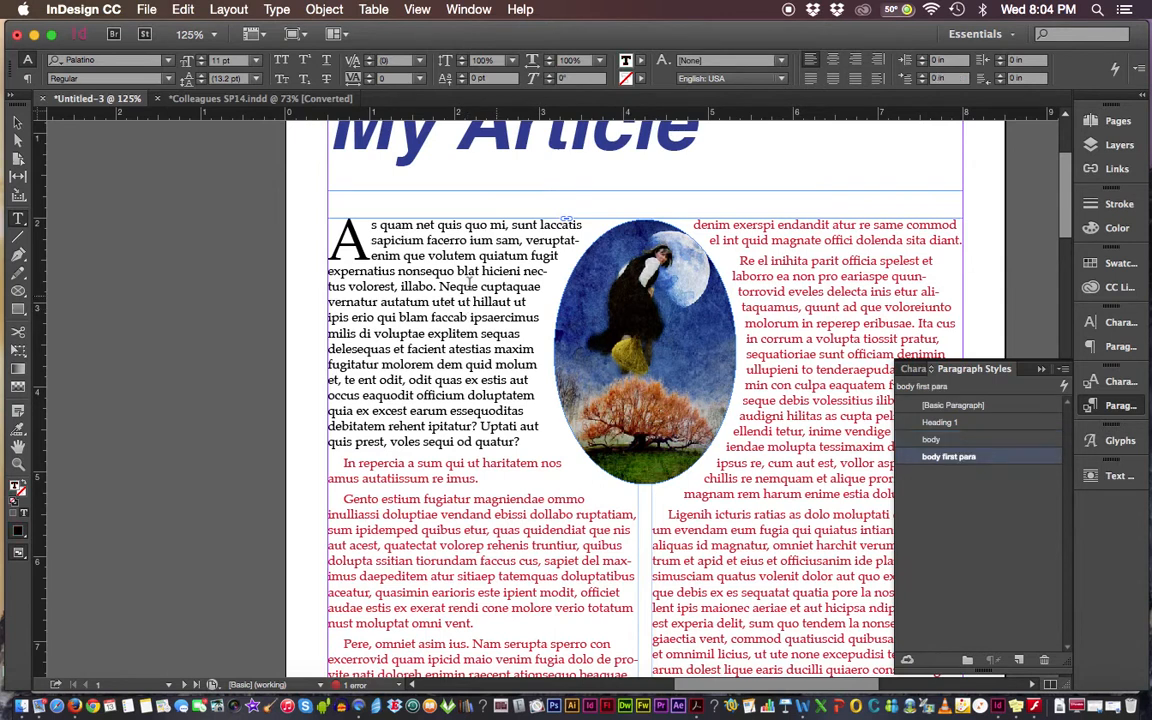
double_click(950, 458)
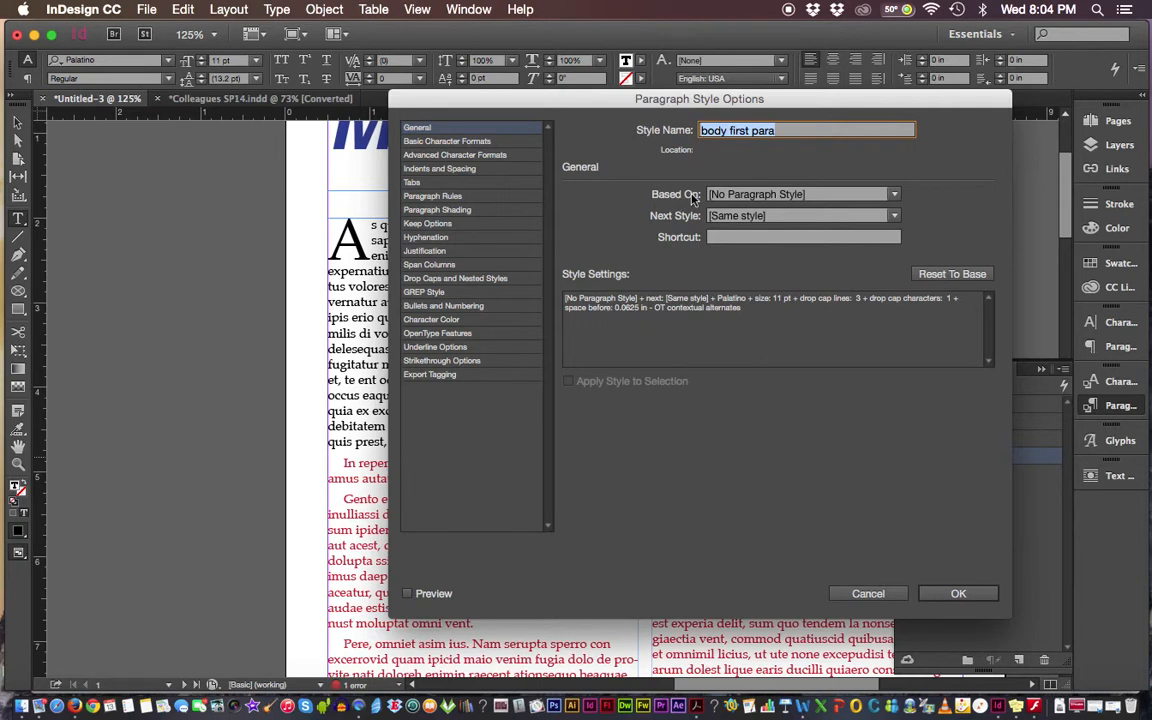
left_click(896, 195)
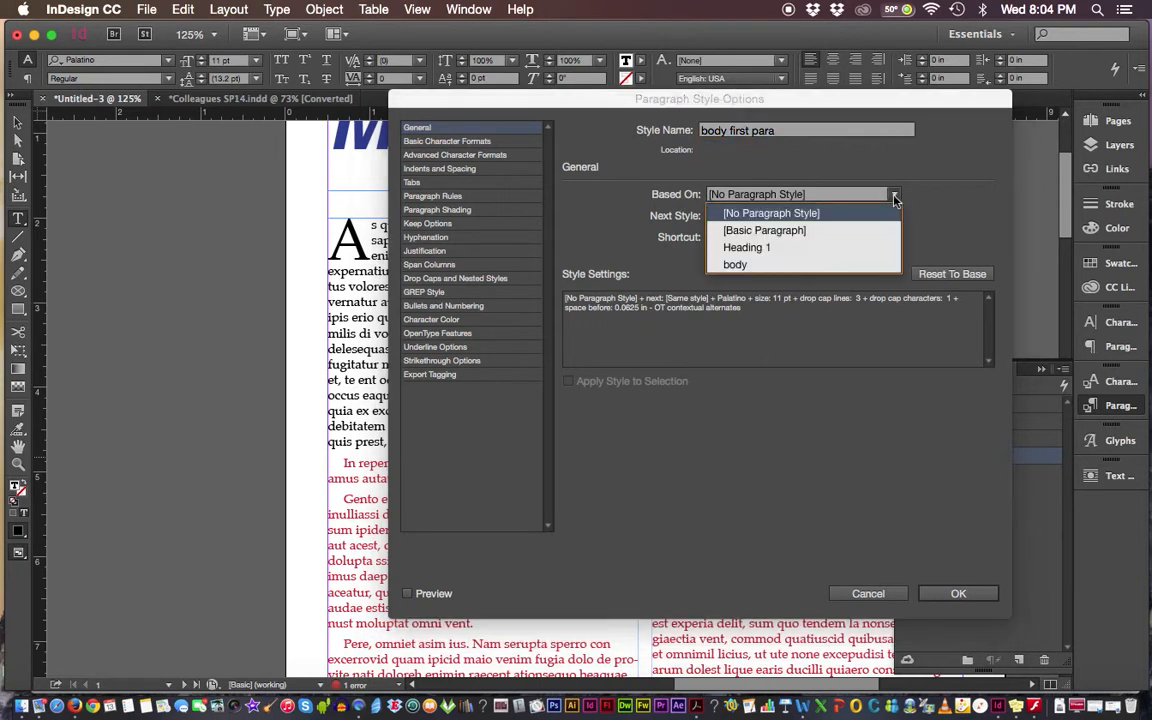
left_click(736, 264)
left_click(956, 594)
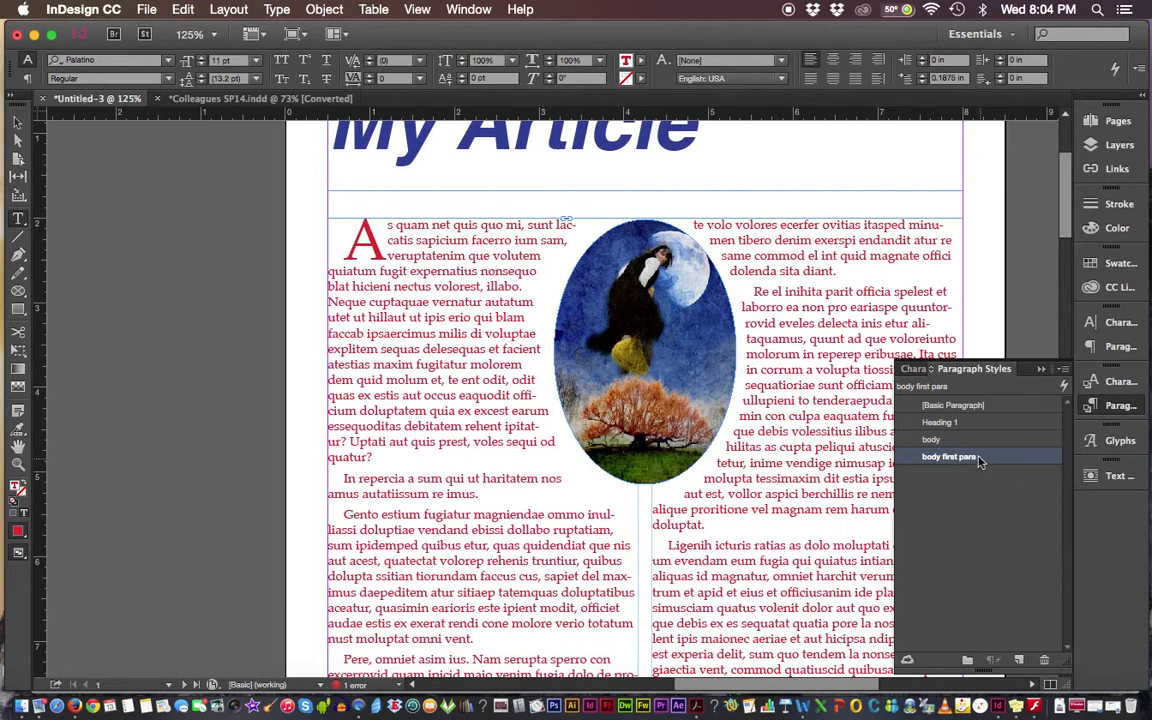
left_click(916, 441)
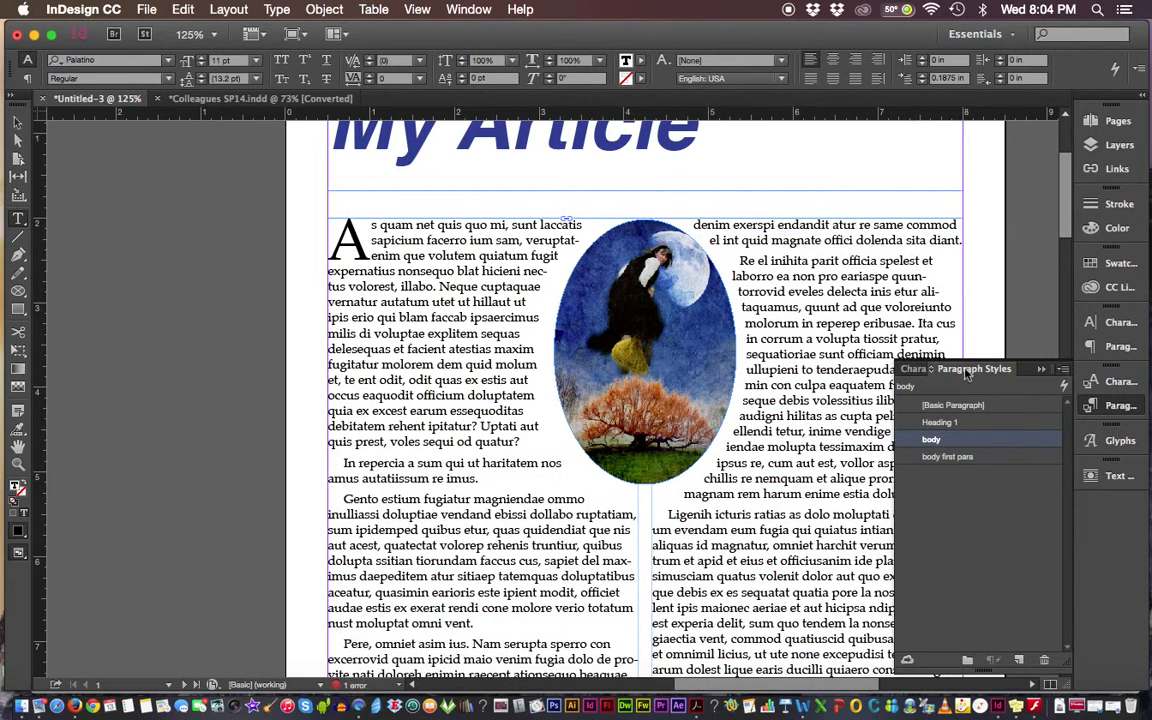
Color the word "officium" in the opening paragraph with the red swatch C=15 M=100 Y=100 K=0.
left_click(922, 370)
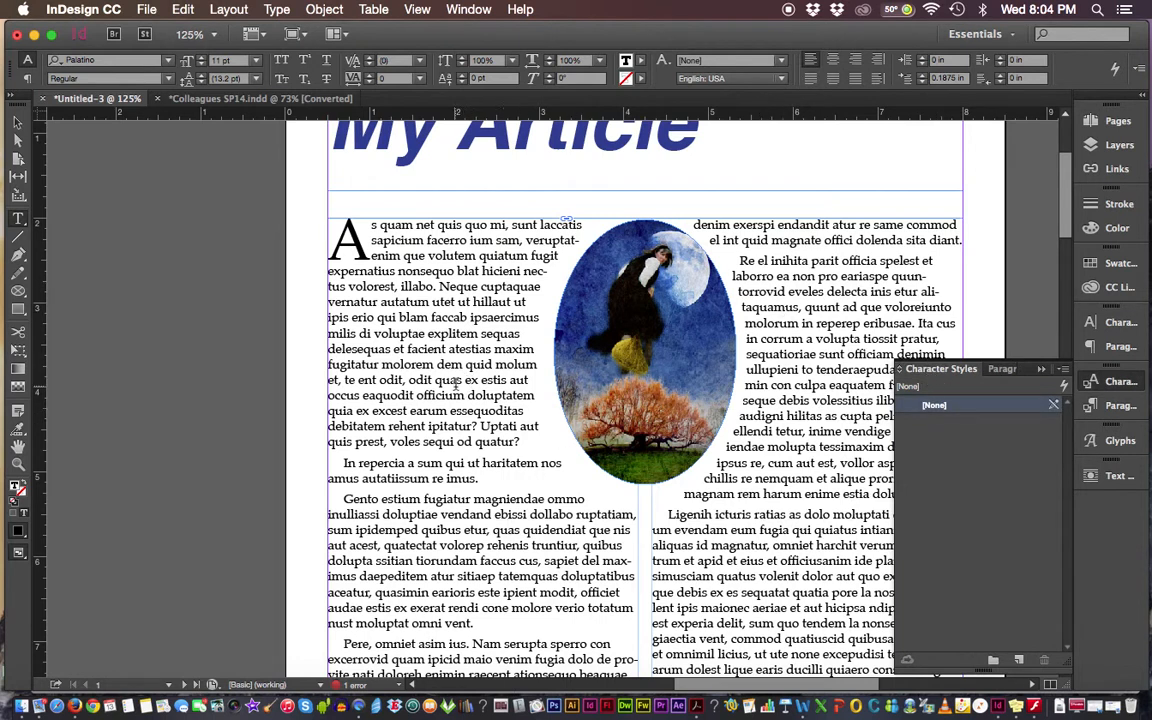
left_click_drag(418, 396, 465, 396)
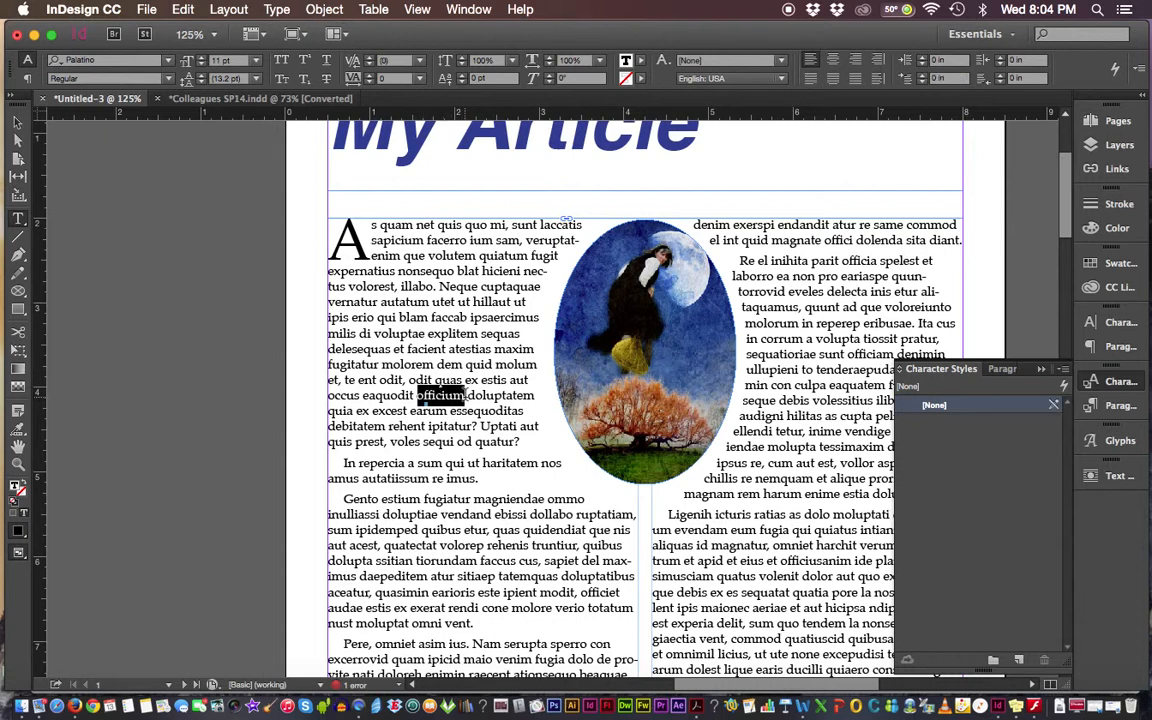
left_click_drag(430, 396, 432, 399)
left_click(1120, 263)
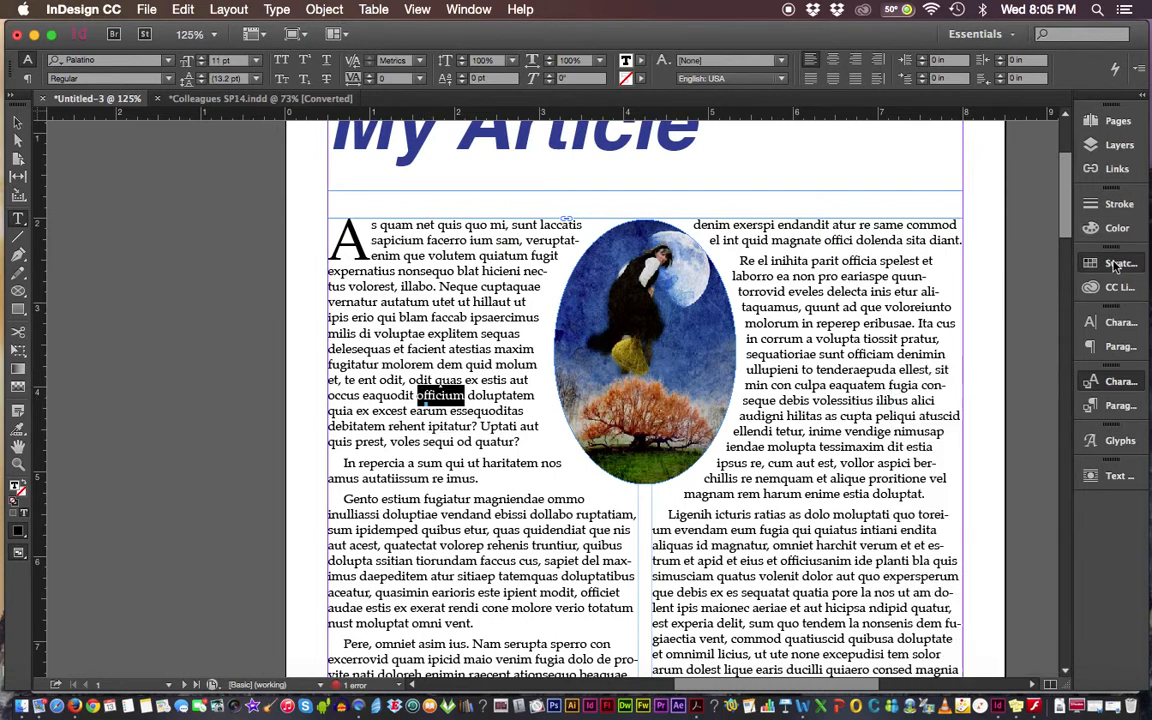
left_click(940, 410)
left_click(422, 393)
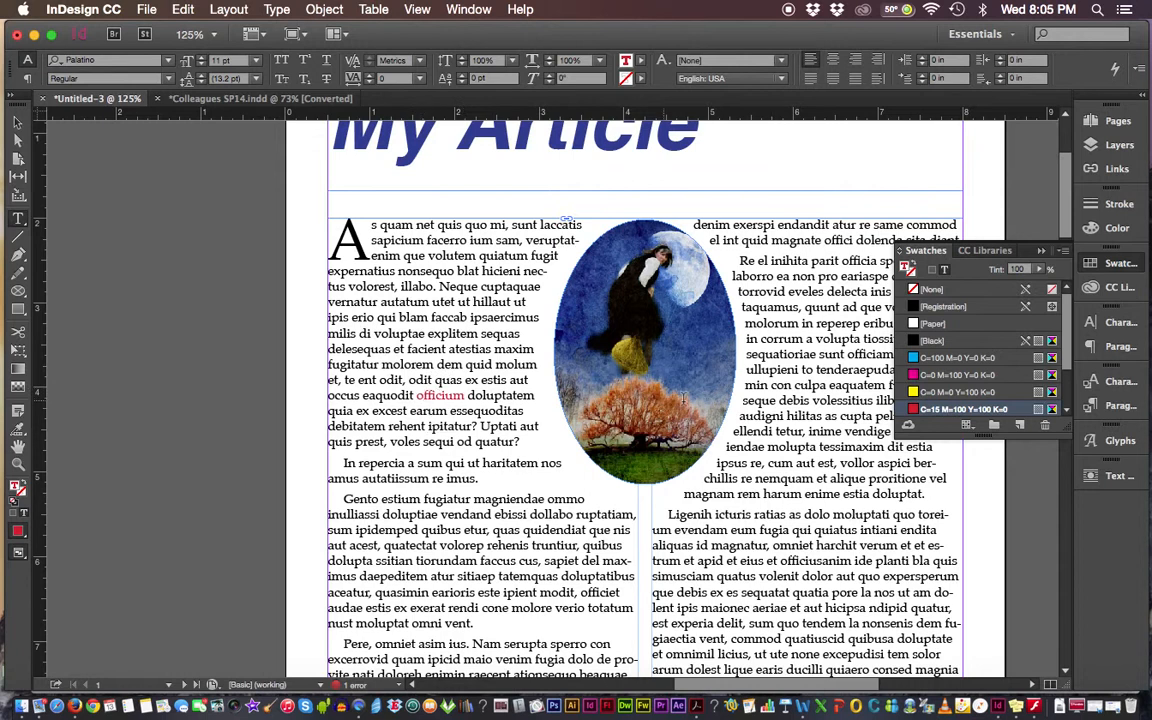
left_click(1041, 254)
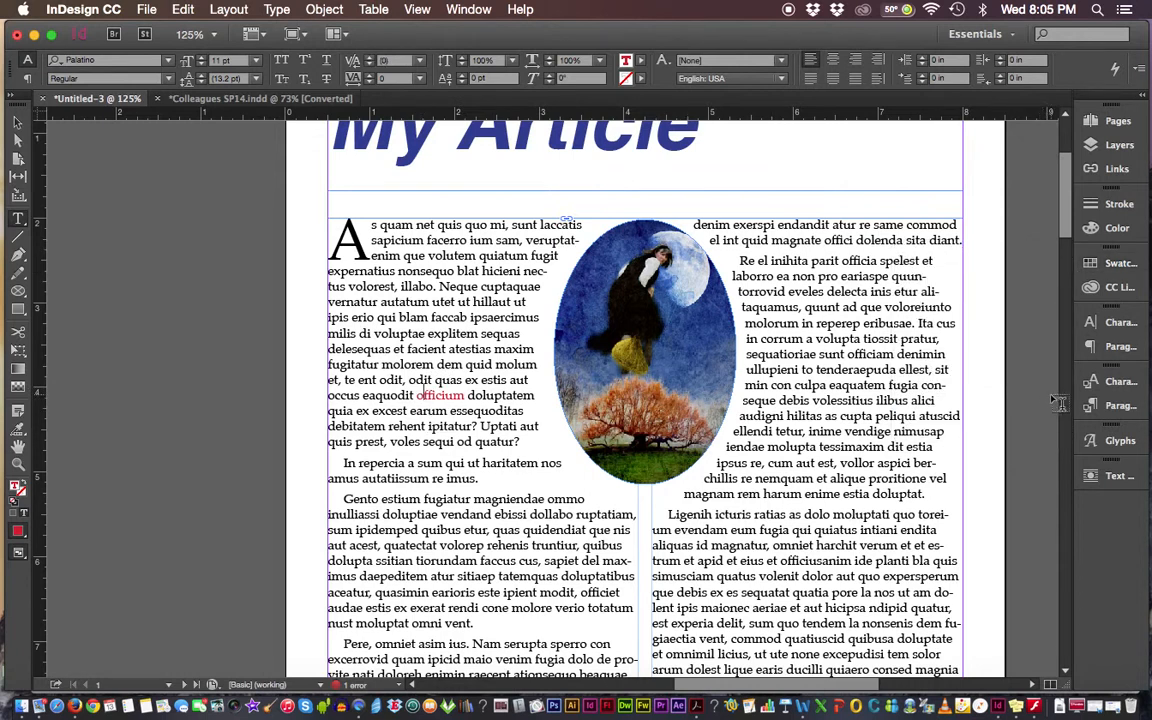
Create a character style named "red" from the formatting of the word "officium".
left_click(1116, 388)
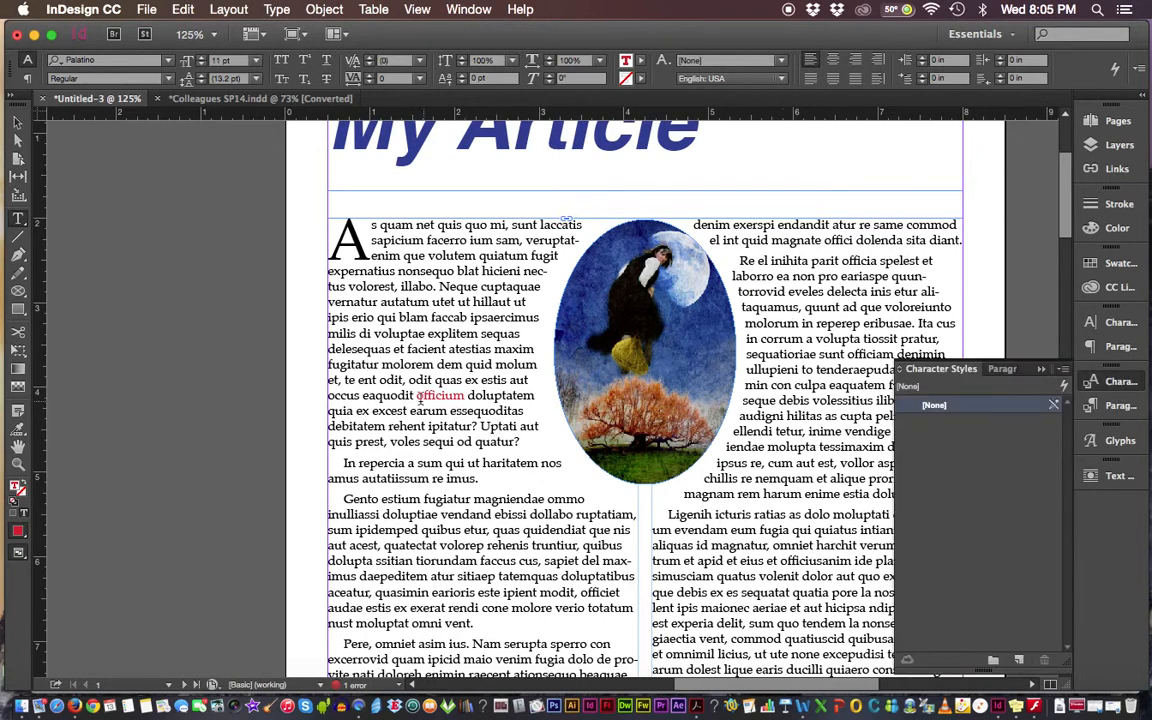
left_click_drag(417, 403, 457, 399)
double_click(440, 399)
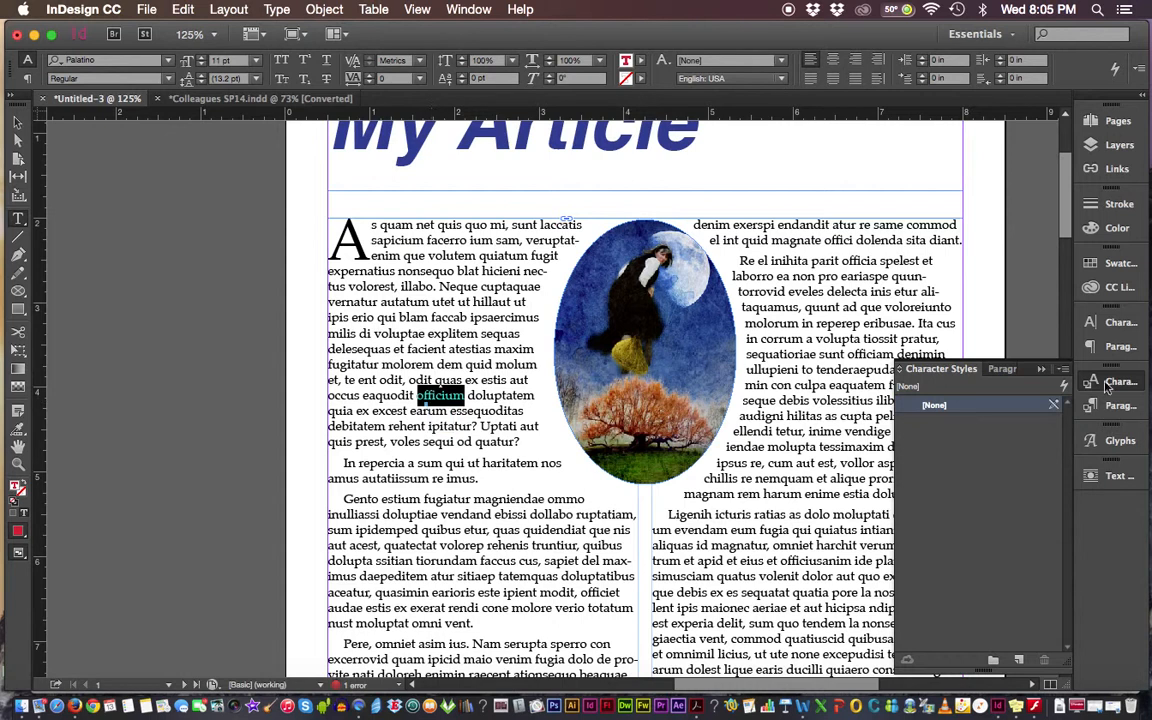
left_click(1066, 372)
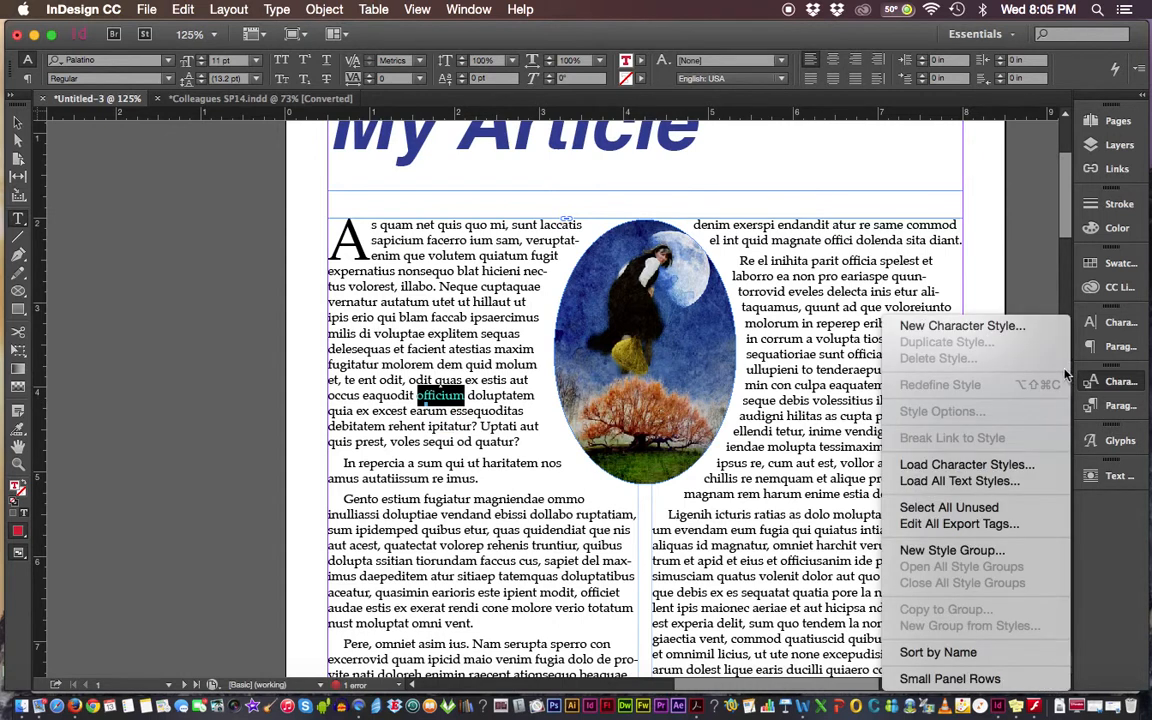
left_click(995, 329)
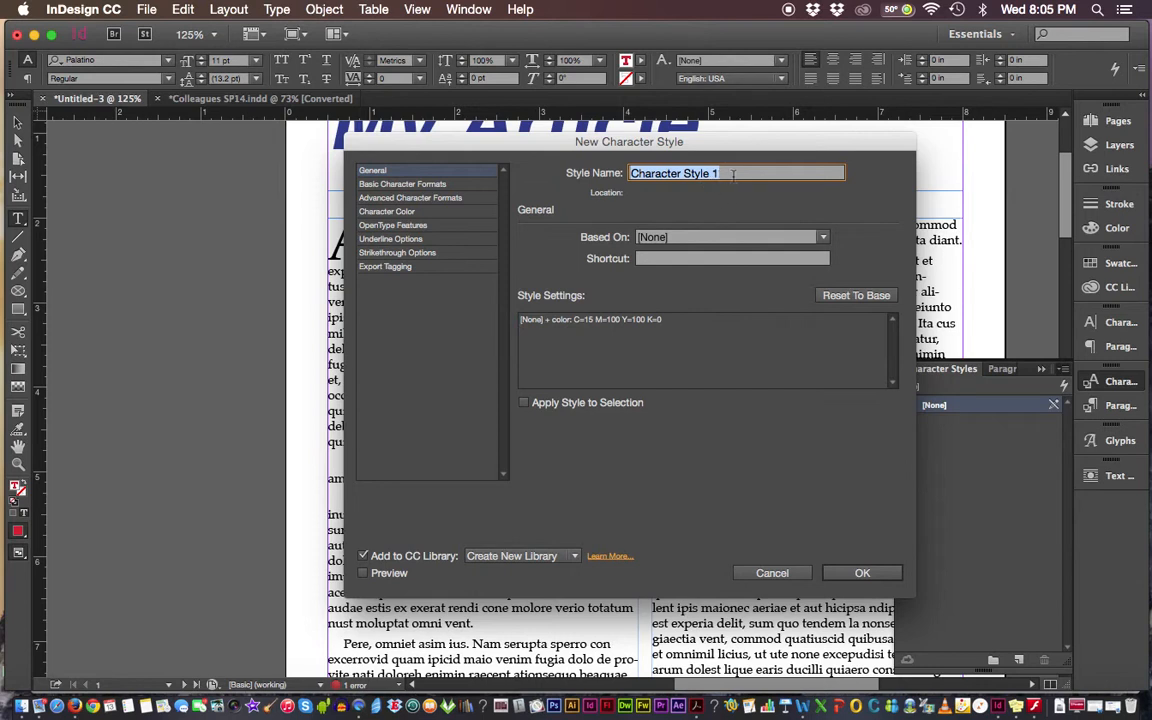
type("red")
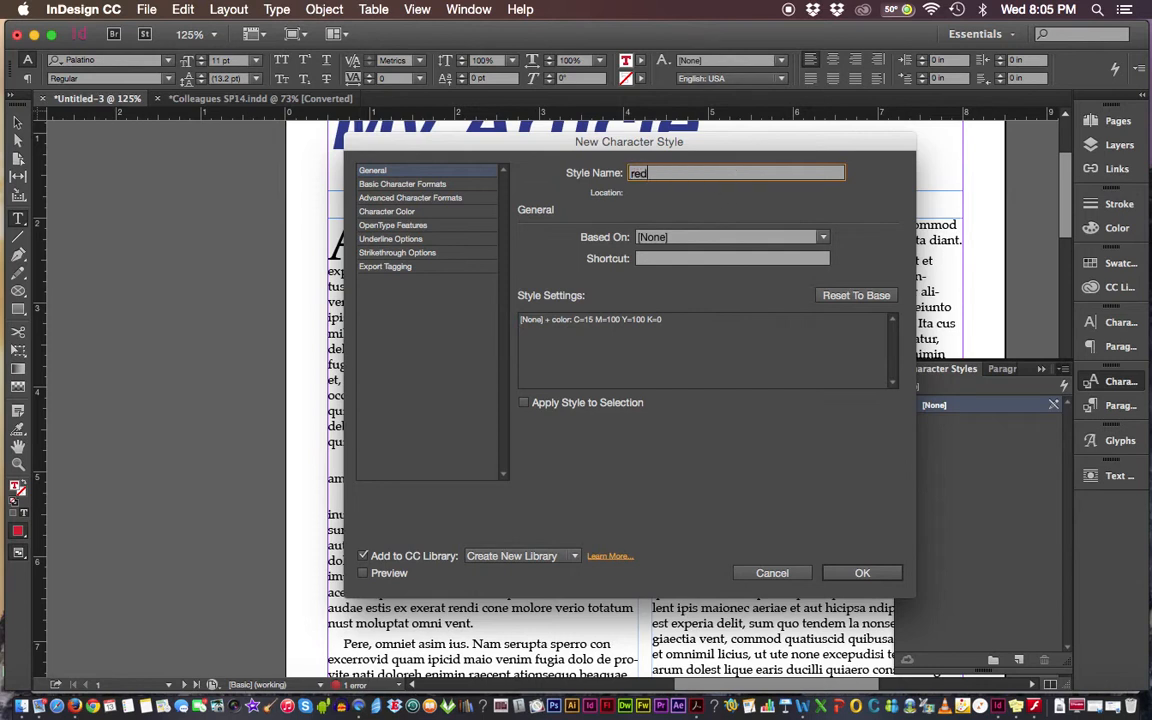
left_click(862, 573)
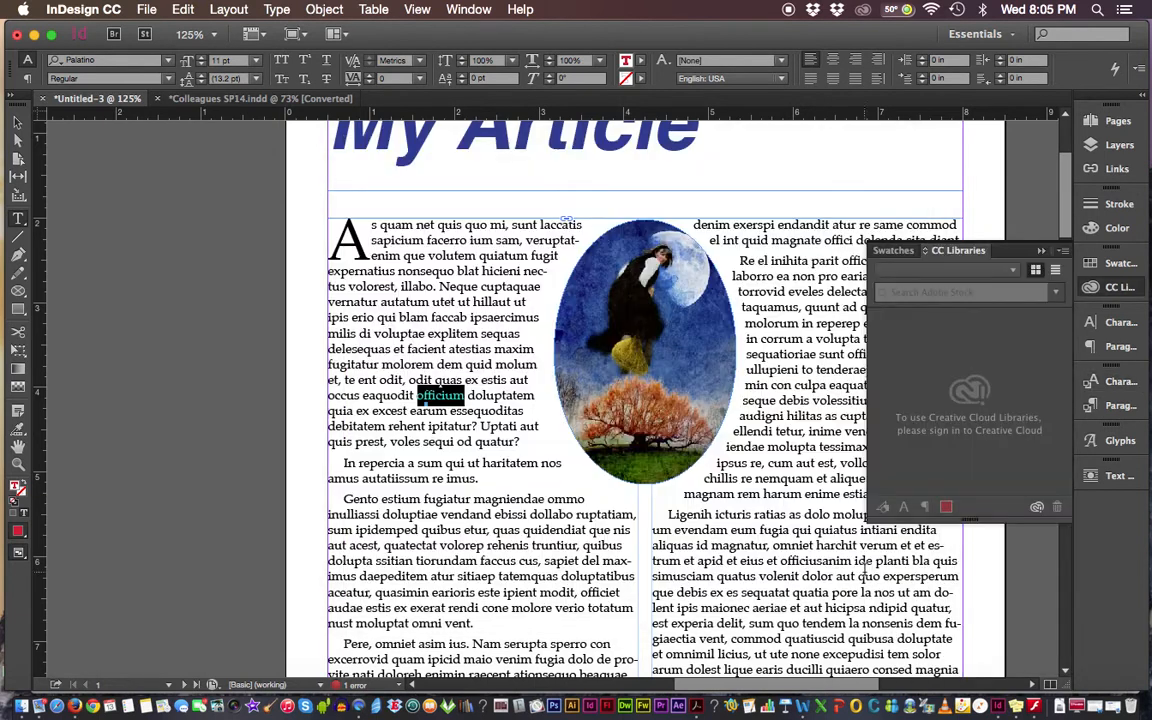
Apply the red character style to the words "In repercia" at the start of the second paragraph.
left_click(508, 426)
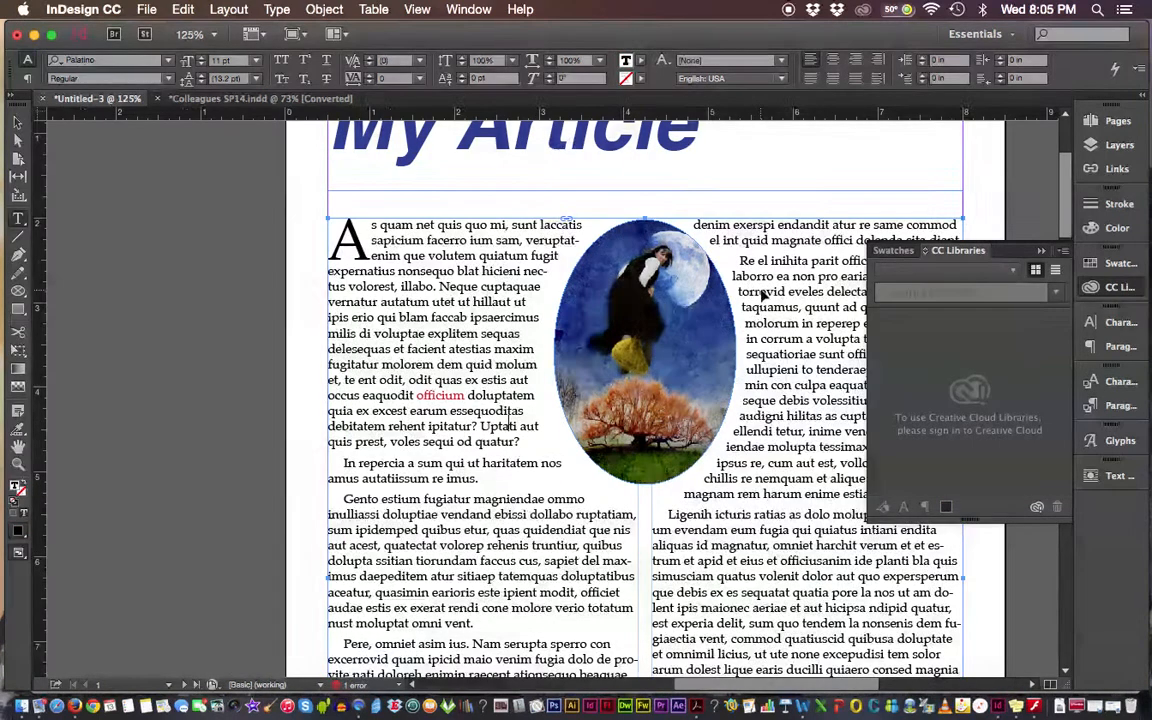
key("super+equal")
key("super+equal")
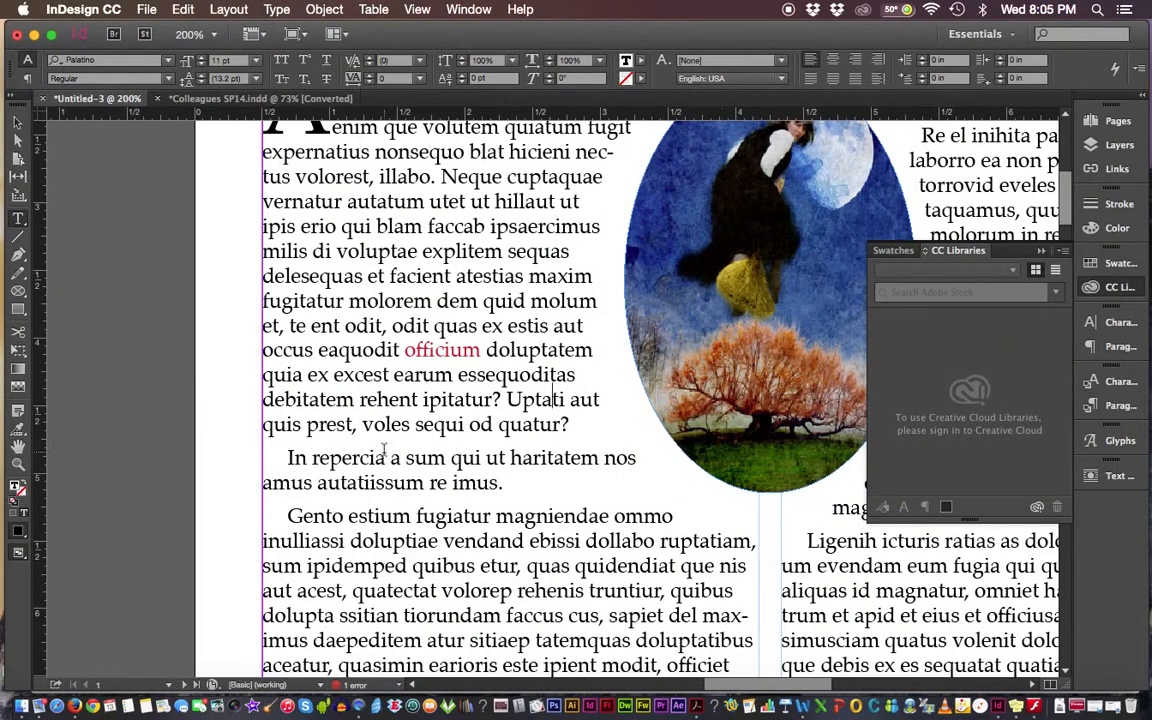
left_click_drag(286, 458, 385, 459)
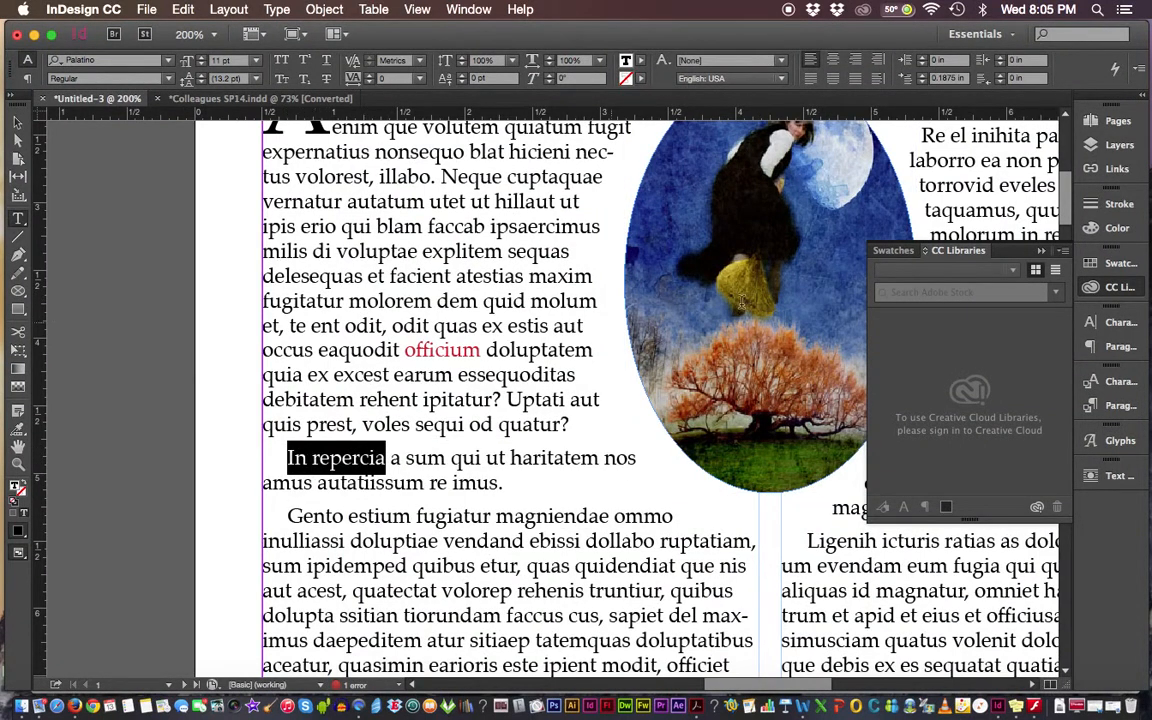
left_click(1121, 384)
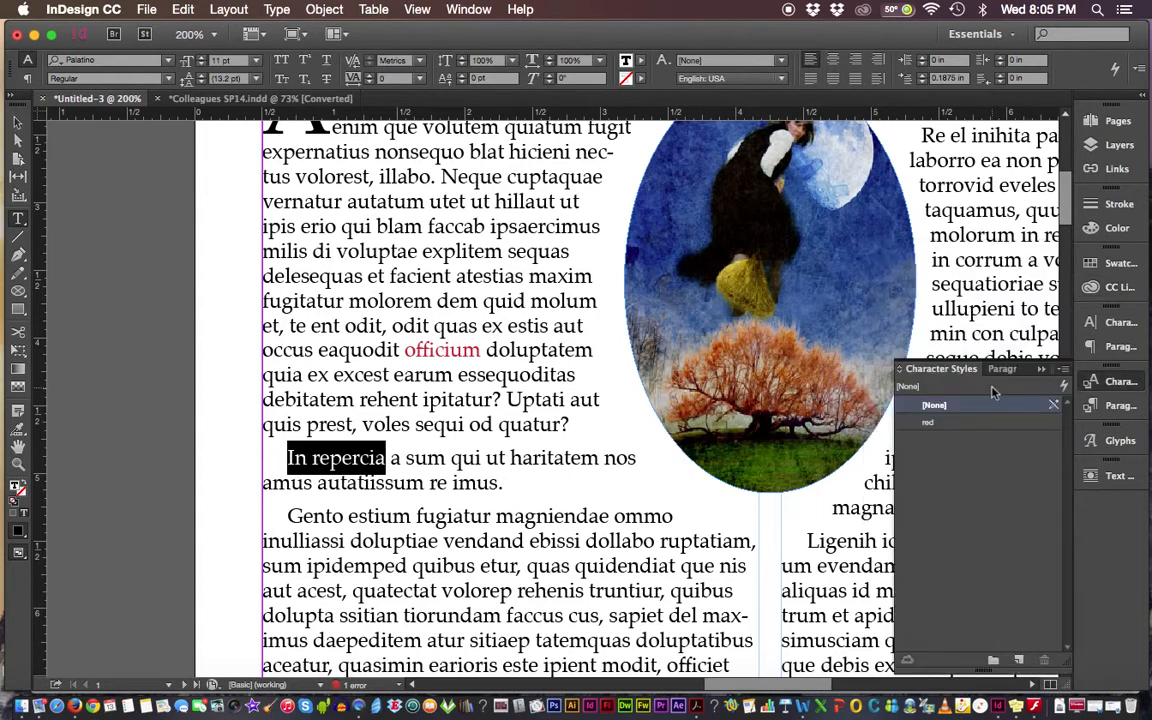
left_click(927, 424)
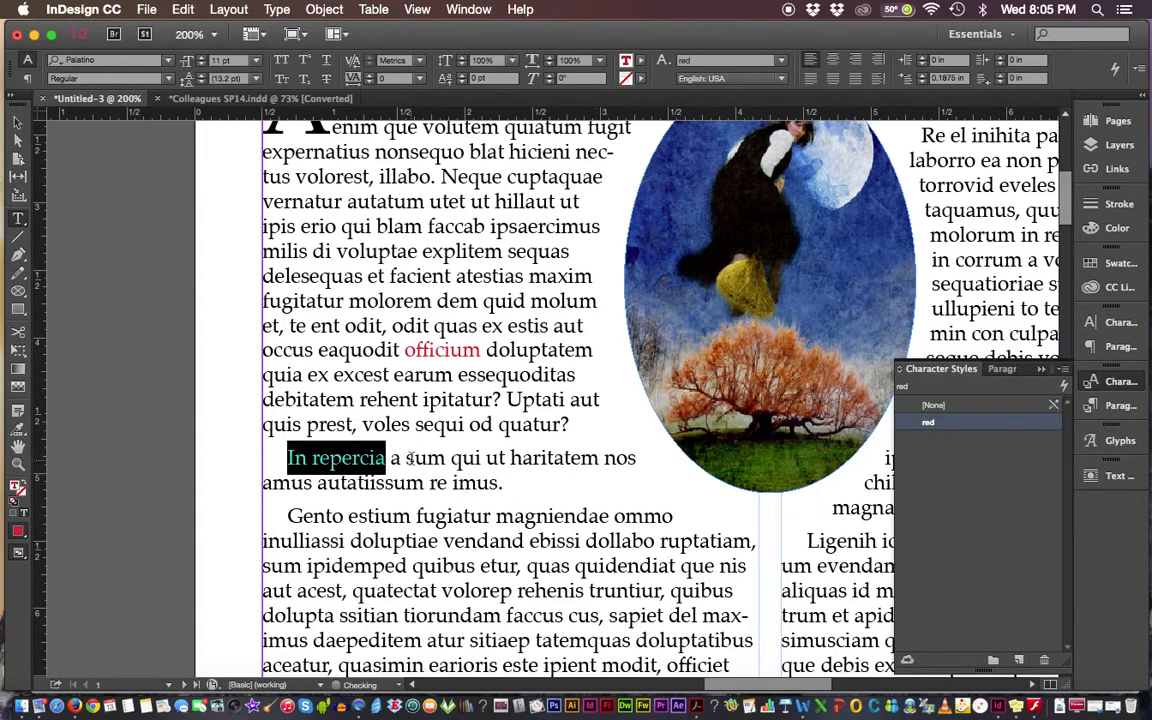
left_click(333, 465)
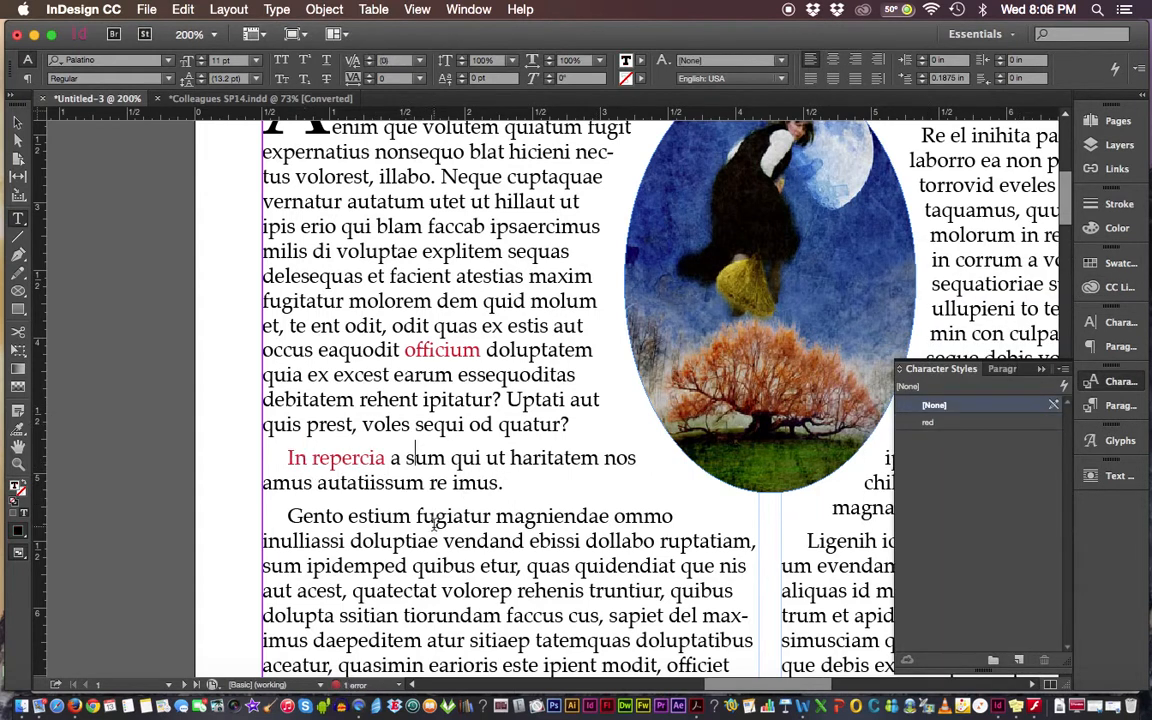
Change the red character style's color to the magenta swatch C=0 M=100 Y=0 K=0 and save the style.
double_click(930, 424)
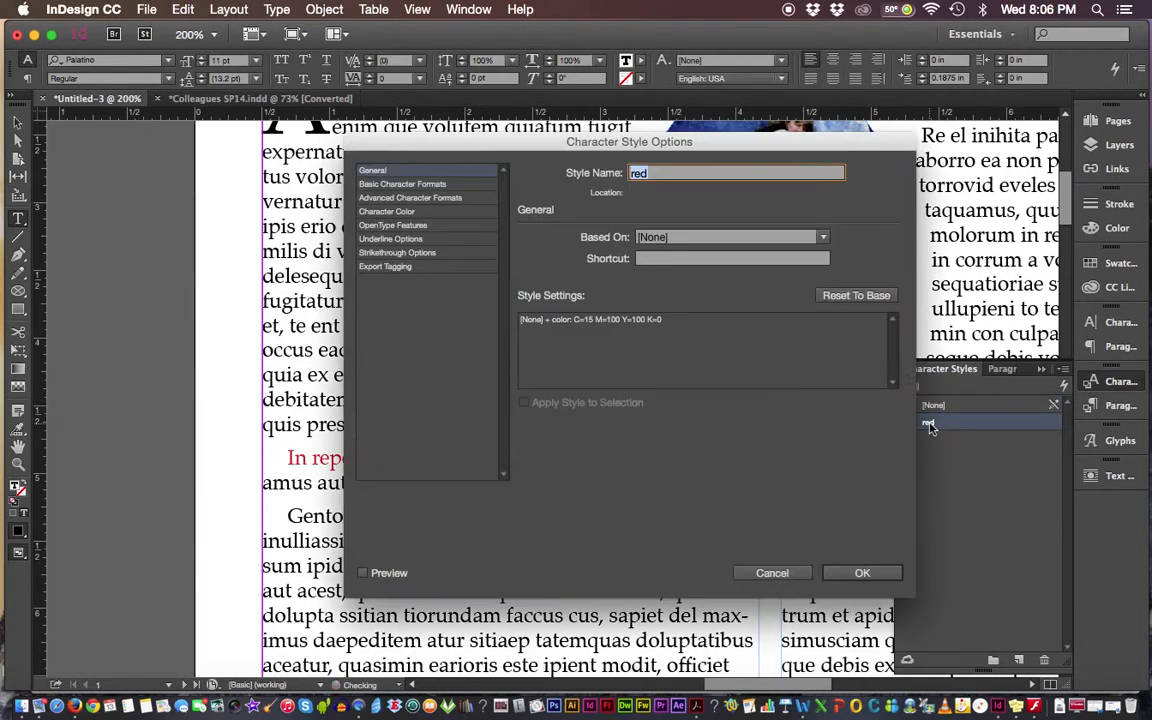
left_click(772, 573)
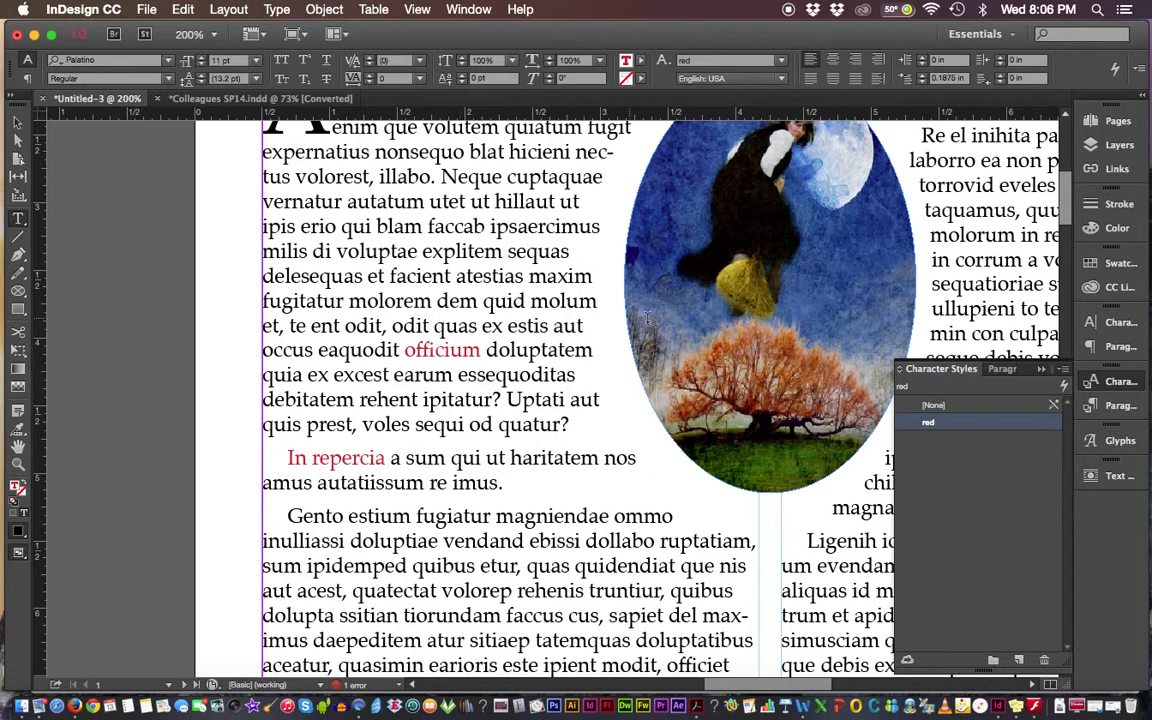
double_click(930, 423)
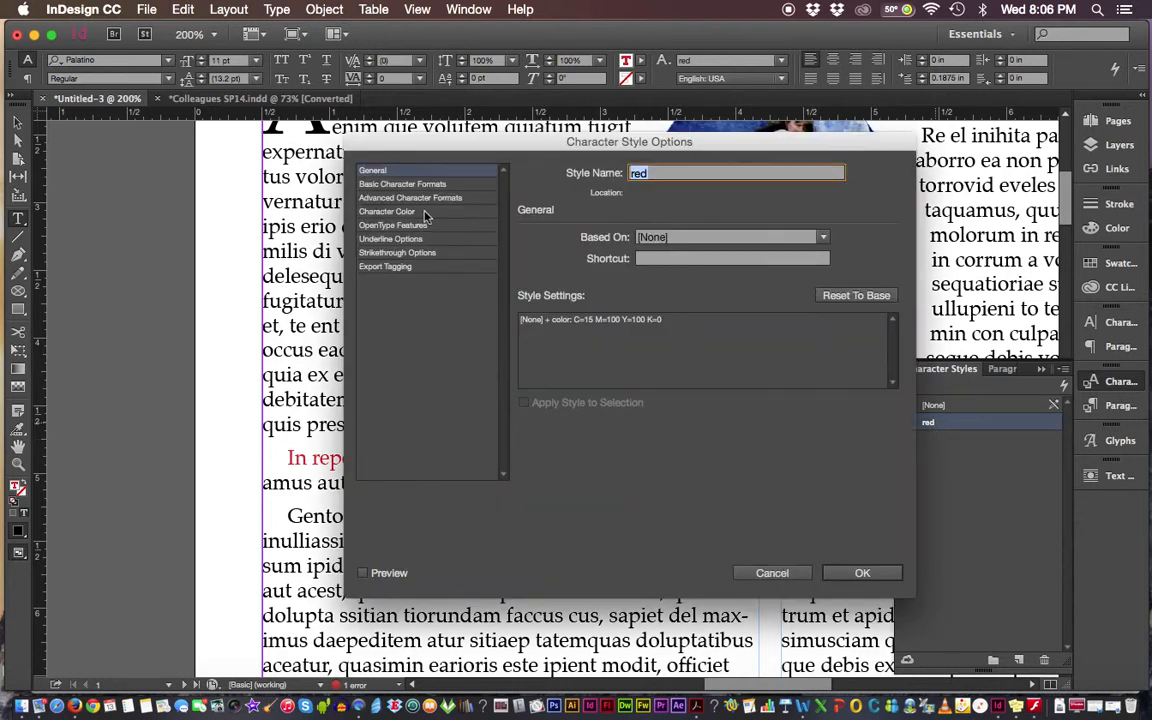
left_click(452, 212)
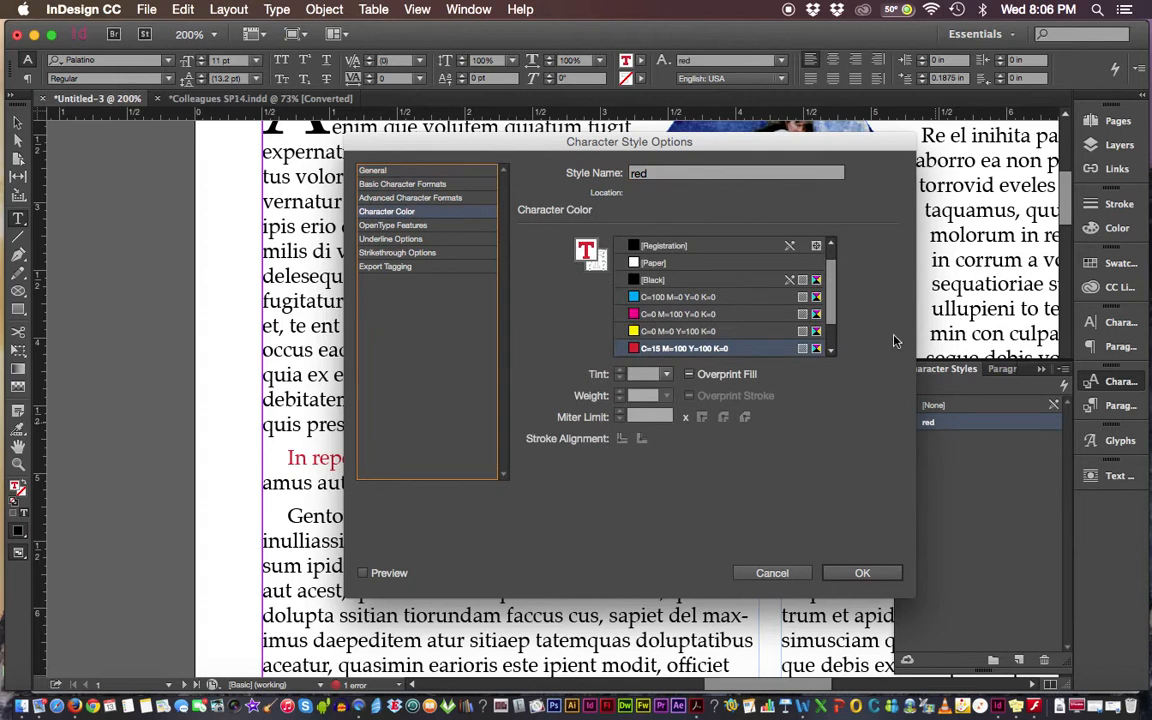
left_click(830, 351)
left_click(830, 351)
scroll(830, 355, "up", 3)
scroll(828, 356, "down", 3)
scroll(826, 356, "up", 3)
scroll(830, 342, "down", 3)
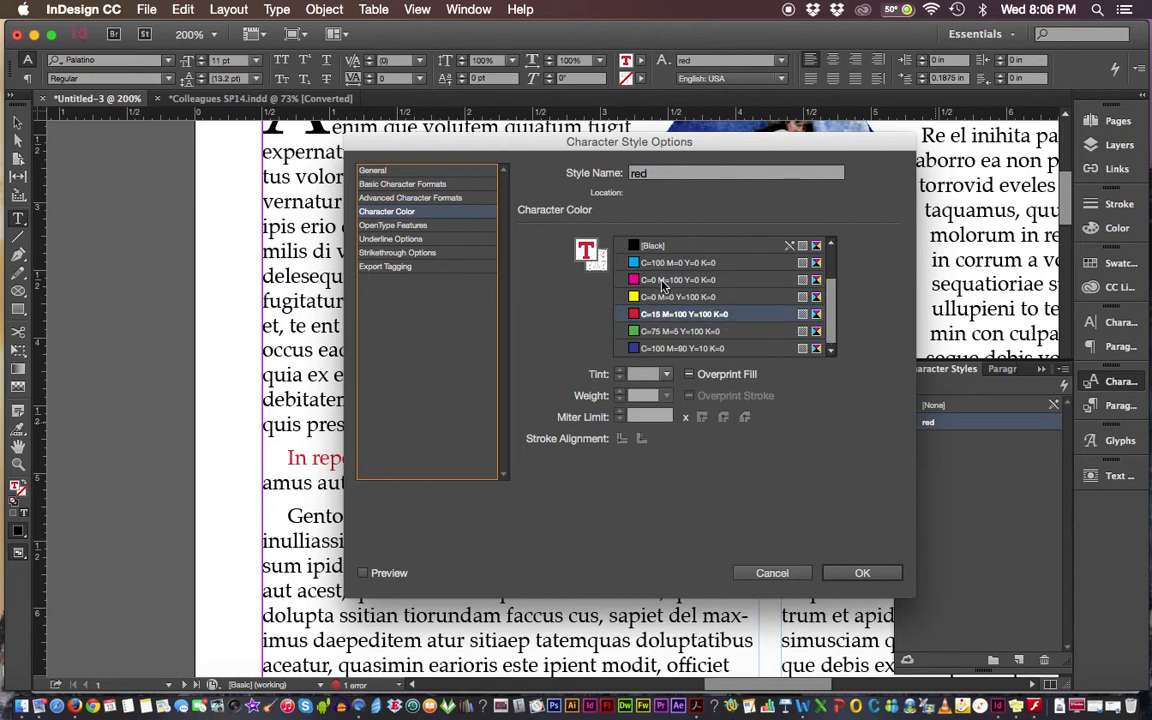
left_click(662, 282)
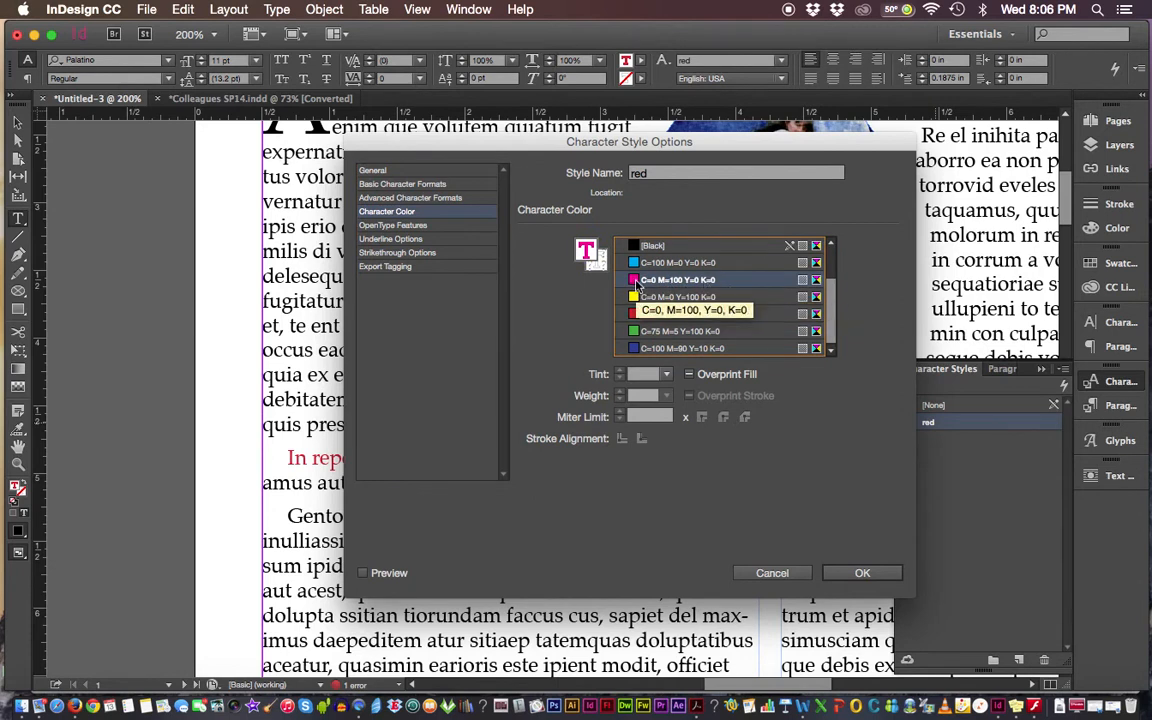
left_click(864, 572)
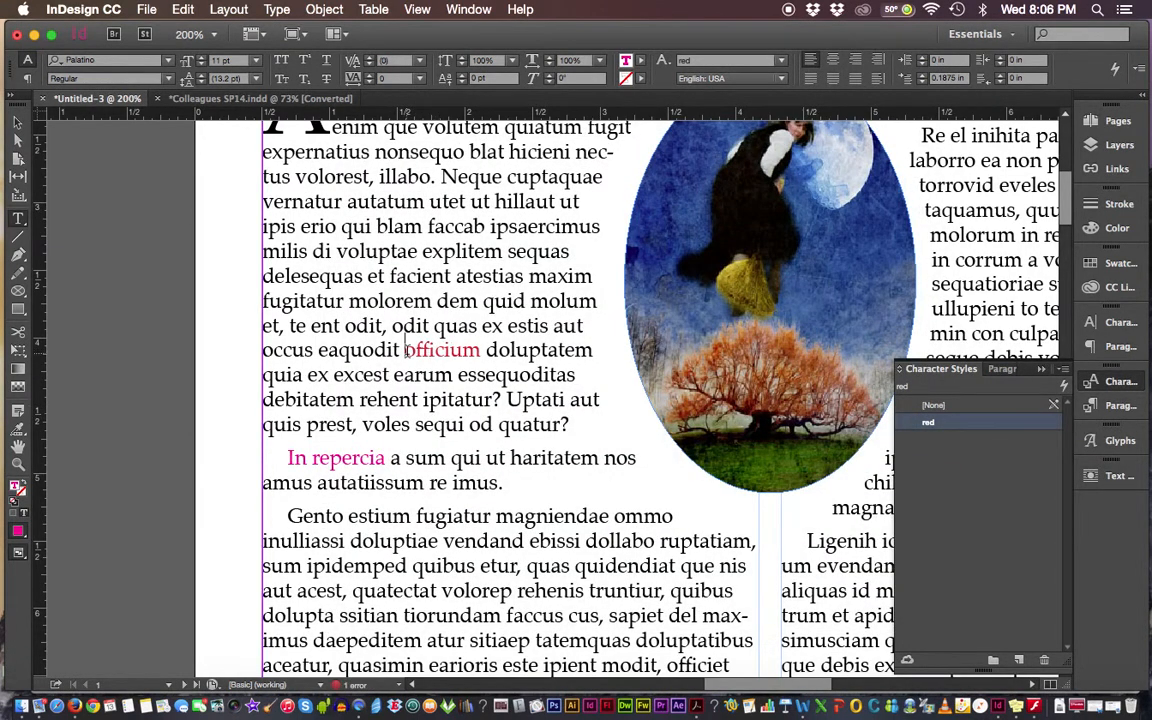
Apply the red character style to the word "officium" in the opening paragraph and check the style's character color.
double_click(440, 350)
left_click(946, 422)
left_click(427, 404)
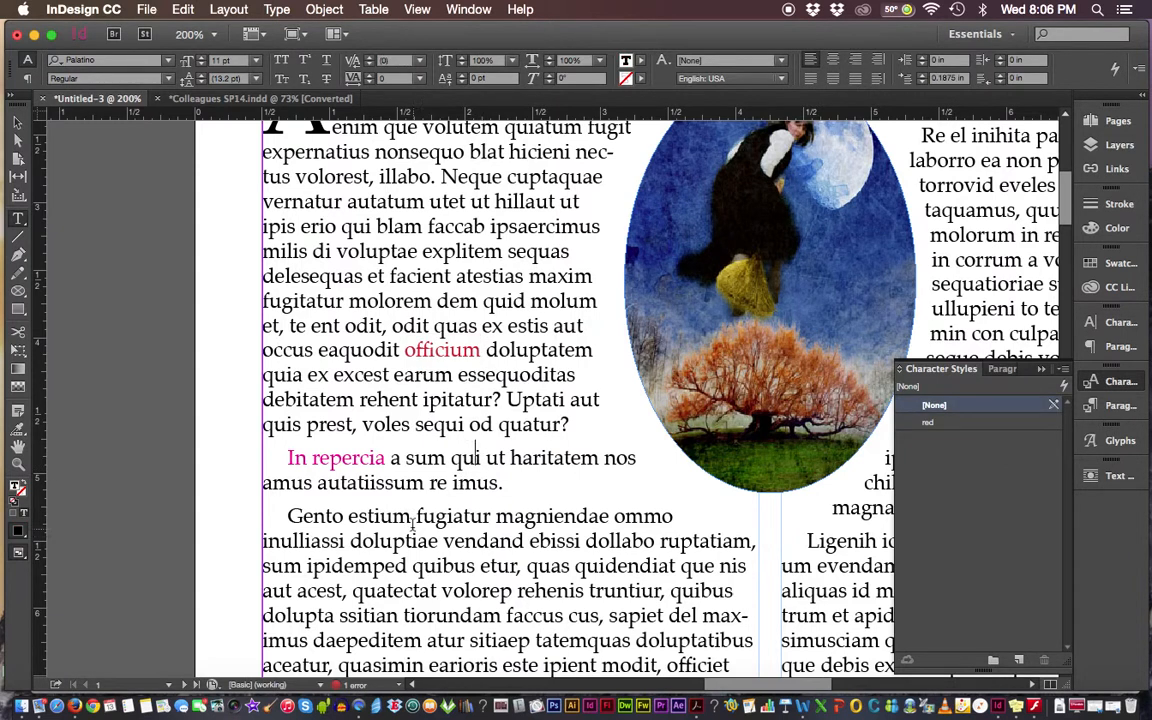
left_click_drag(411, 541, 489, 541)
double_click(410, 350)
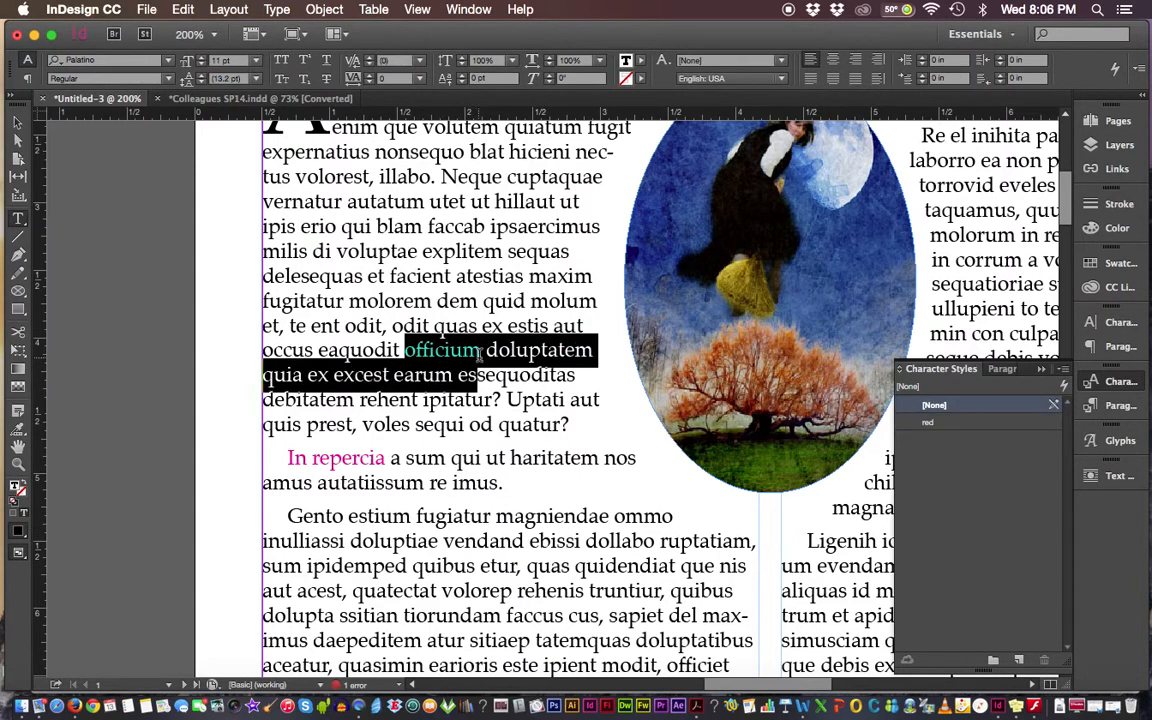
left_click(944, 424)
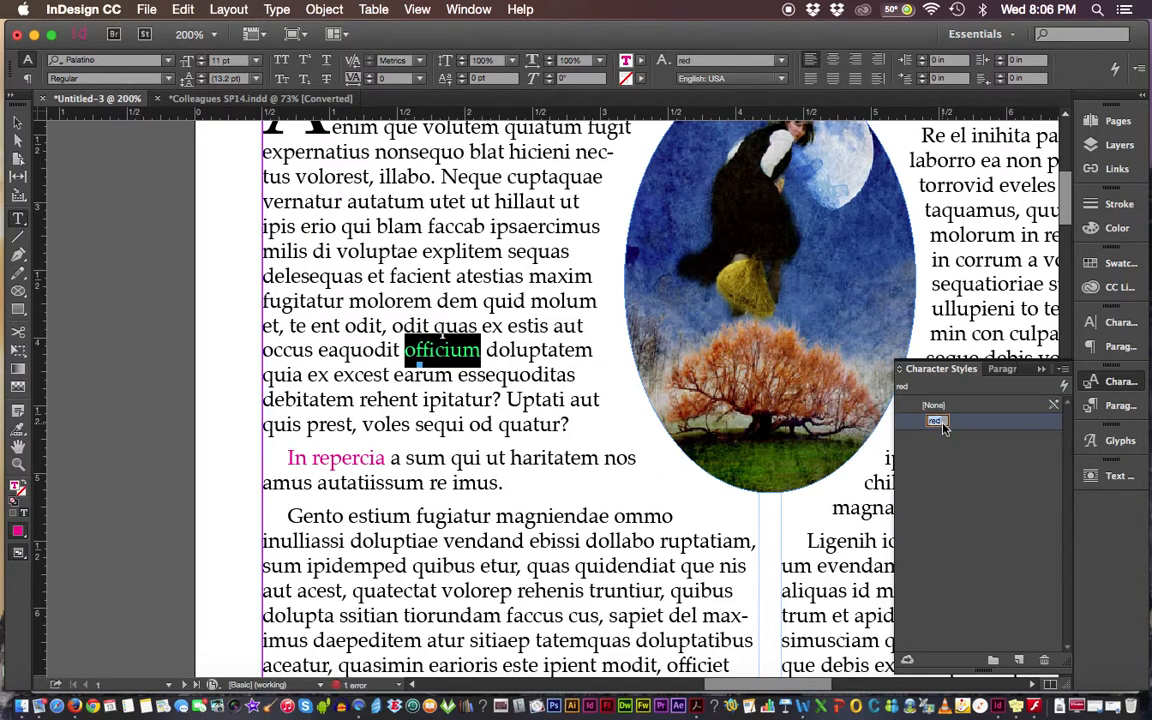
double_click(940, 423)
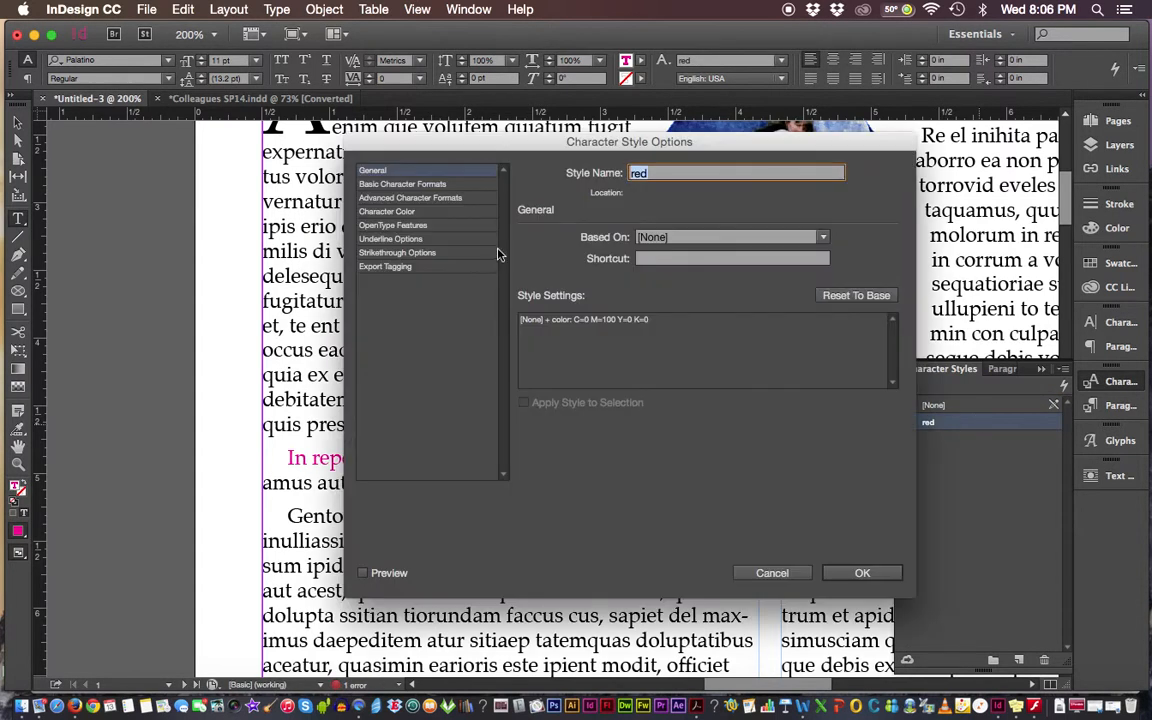
left_click(406, 212)
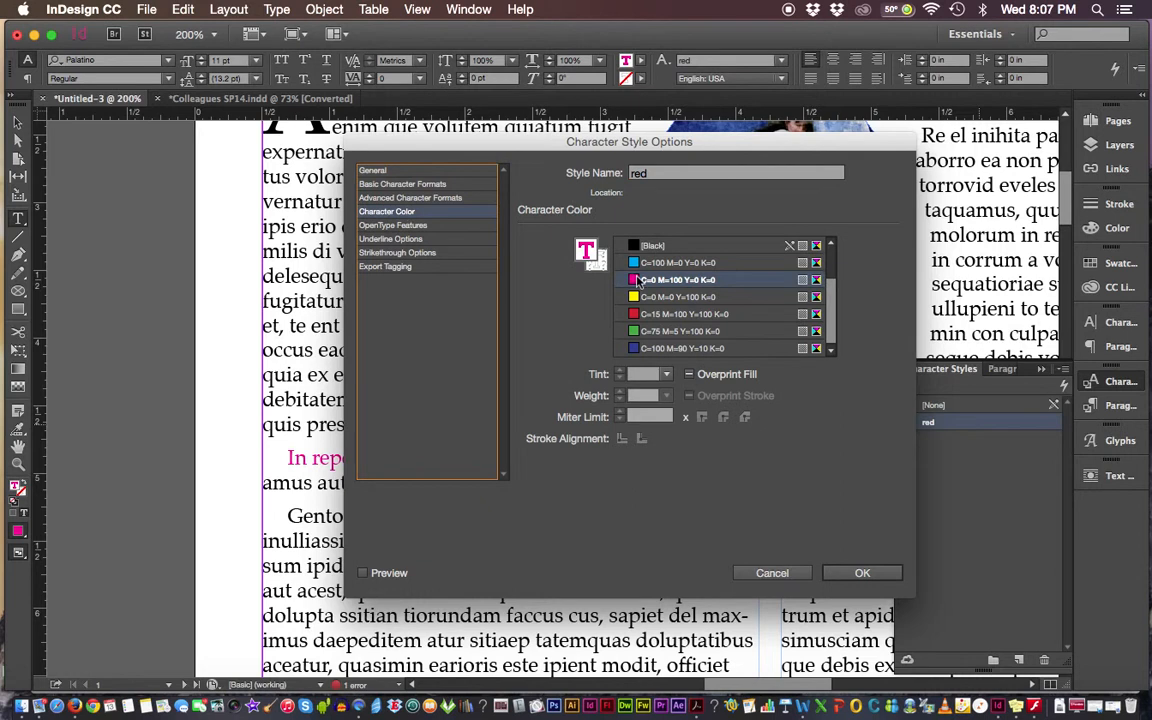
left_click(862, 573)
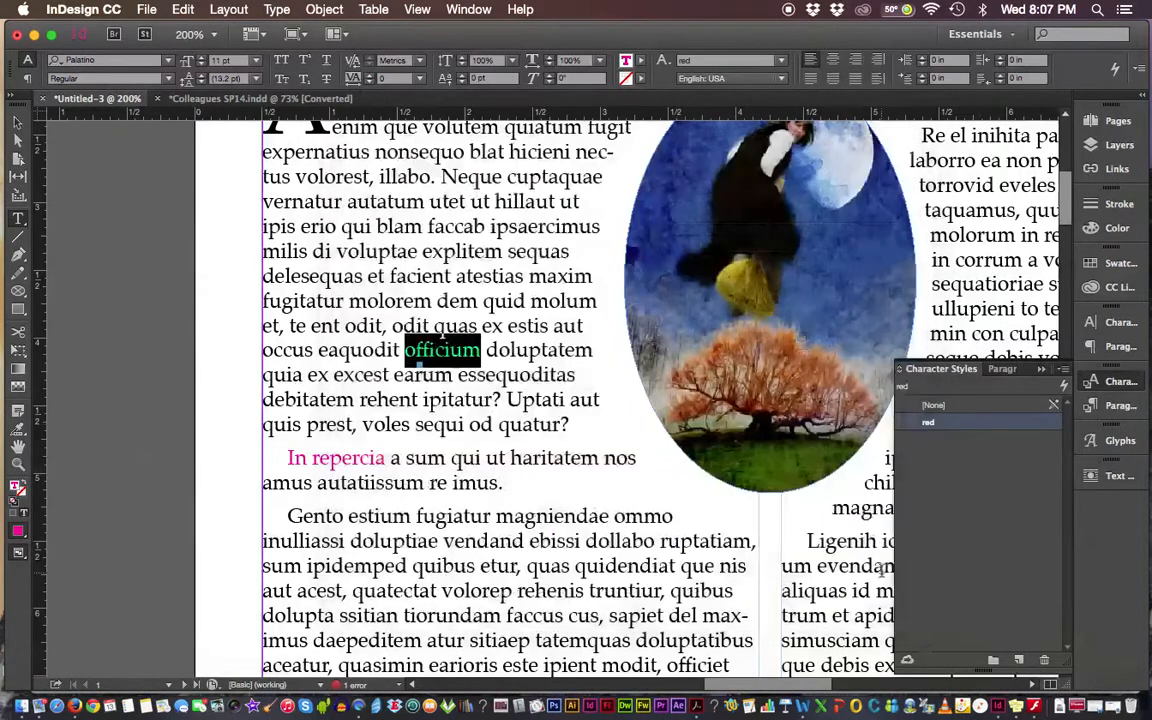
left_click(569, 430)
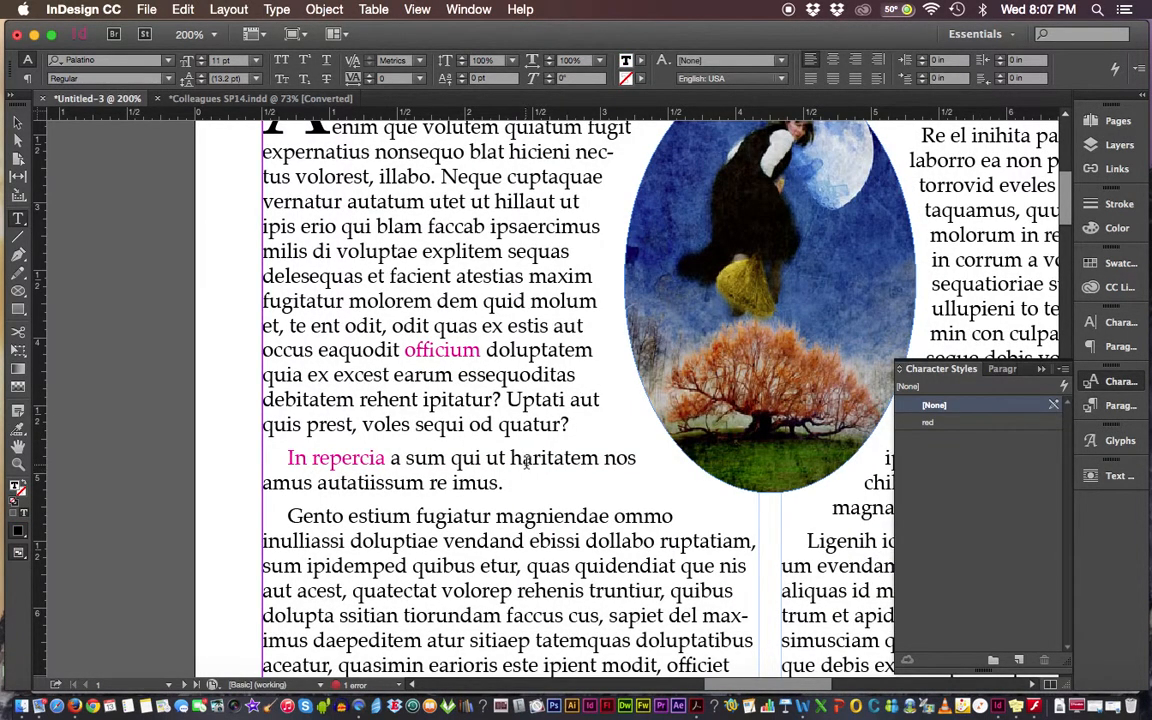
Apply the red character style to the word "explitem" in the opening paragraph.
left_click_drag(422, 252, 502, 253)
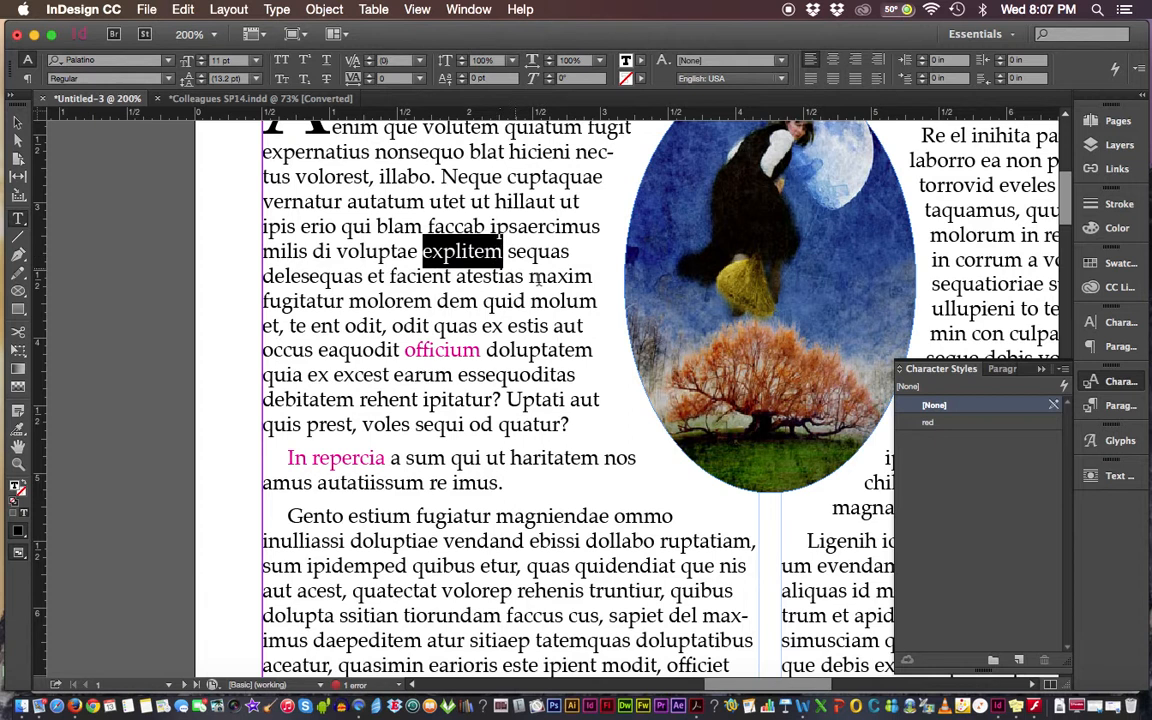
left_click(978, 424)
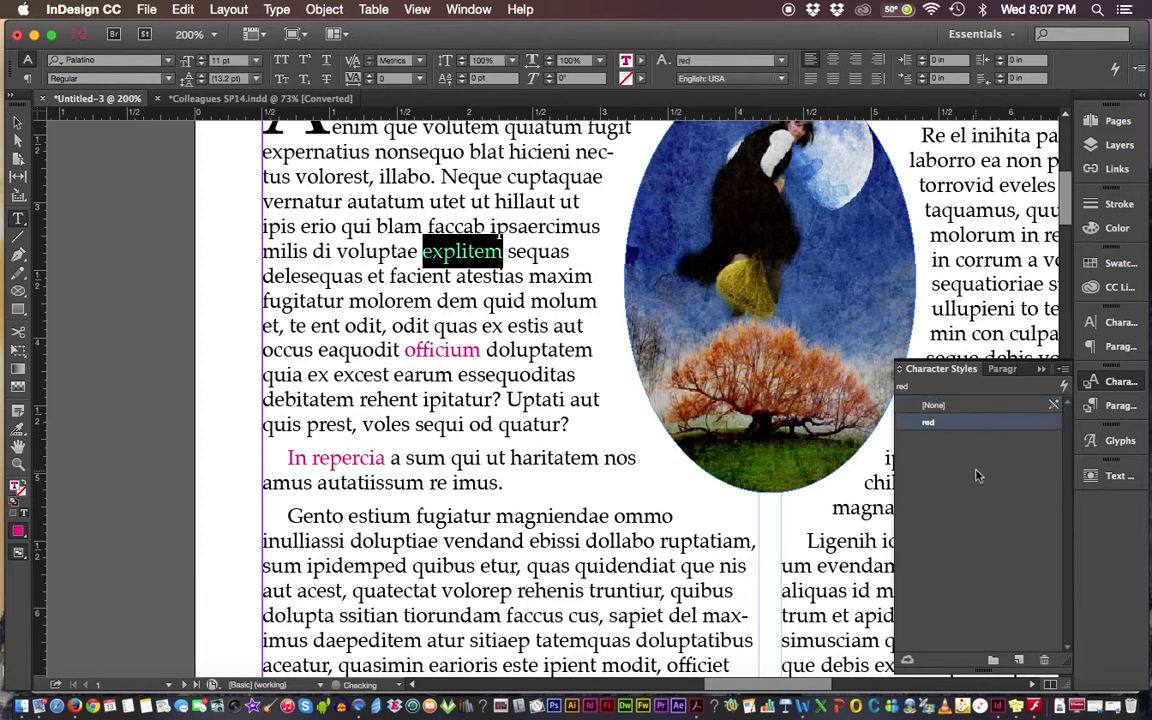
left_click(544, 367)
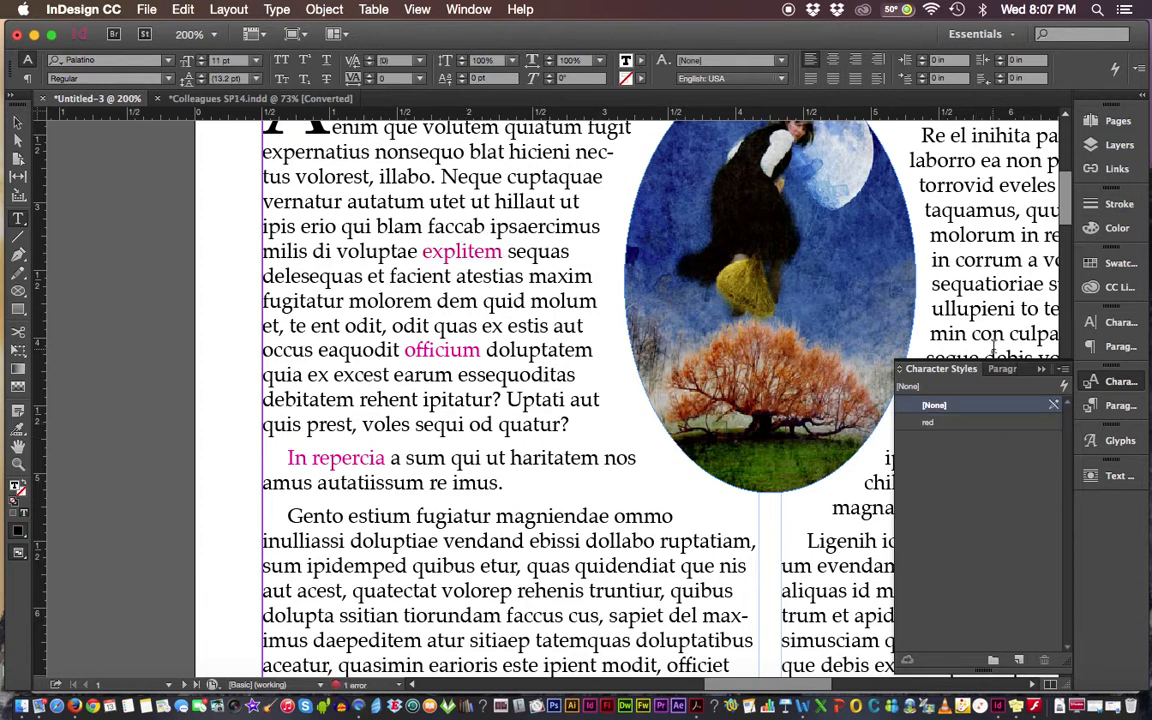
Set the red character style's color to the swatch C=15 M=100 Y=100 K=0 and save the style.
double_click(947, 428)
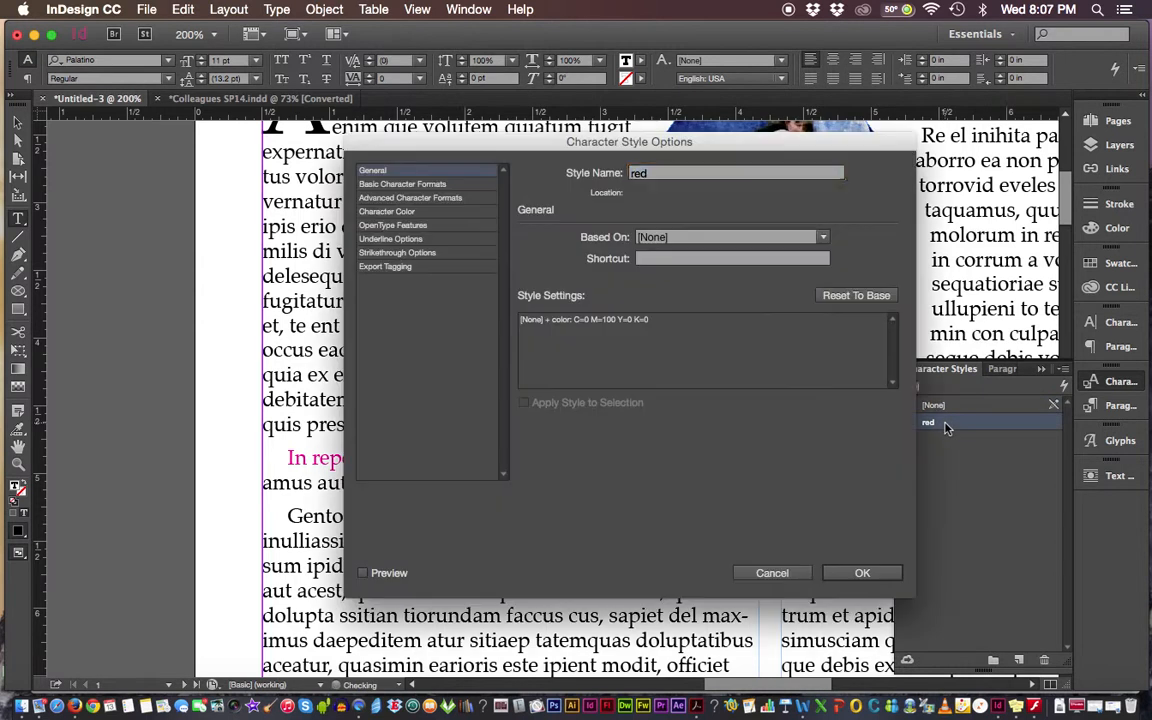
left_click(440, 212)
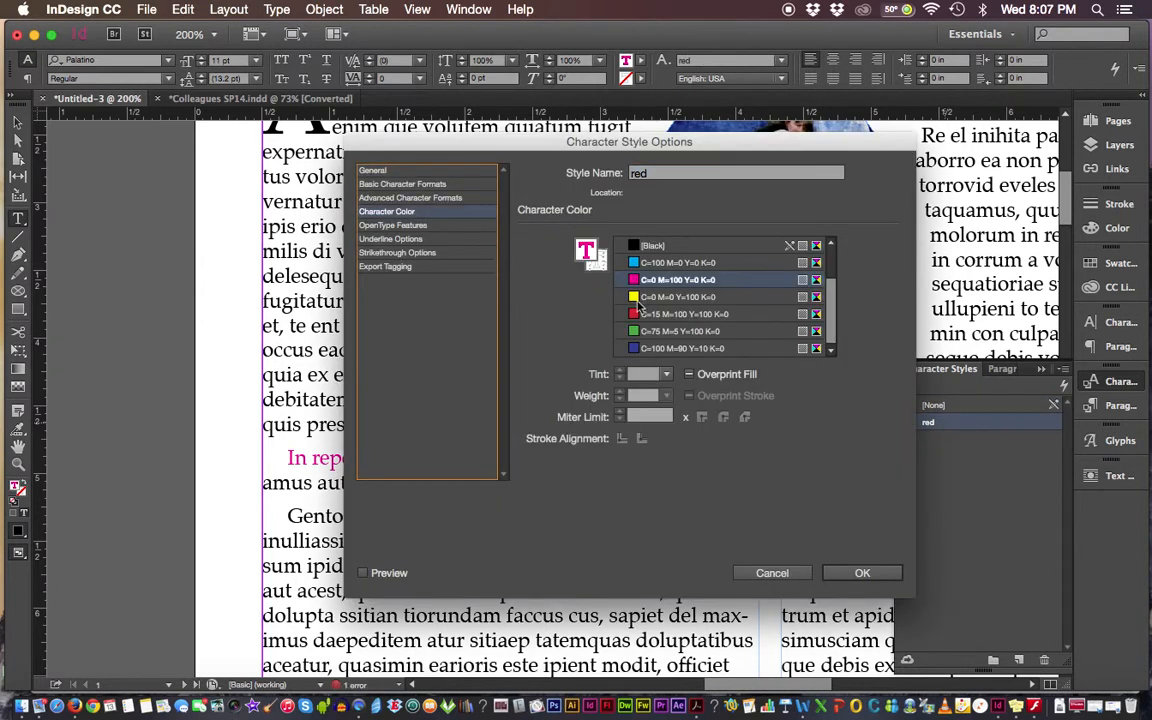
left_click(657, 315)
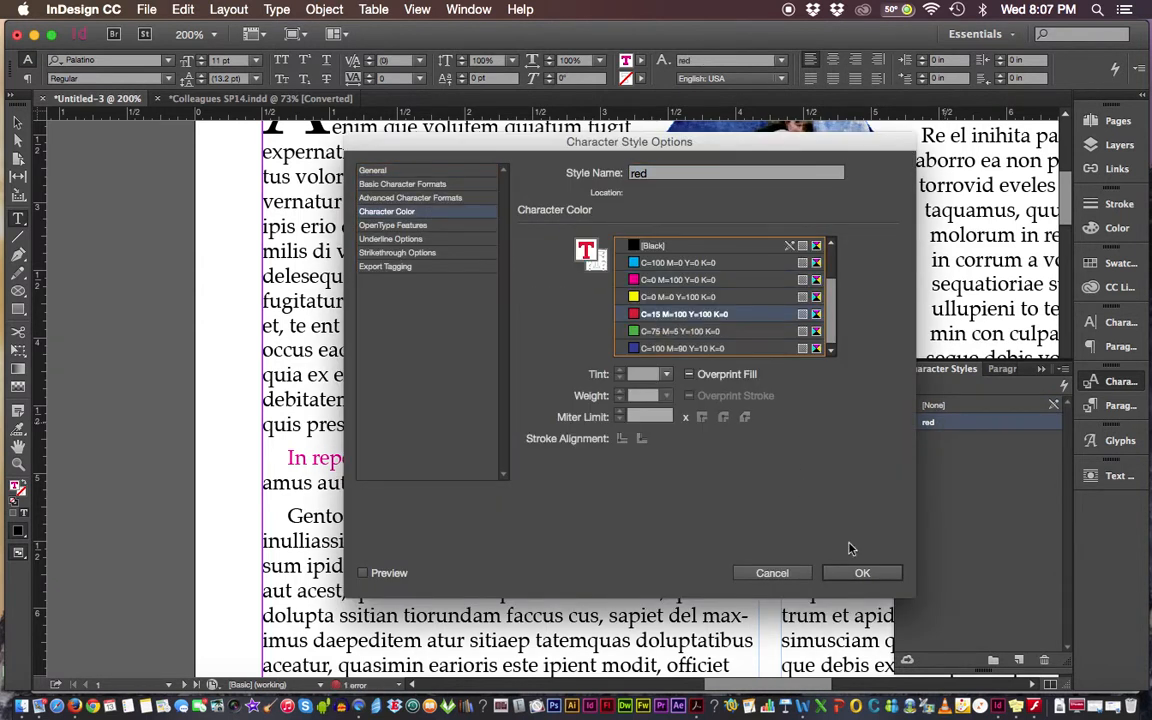
left_click(862, 574)
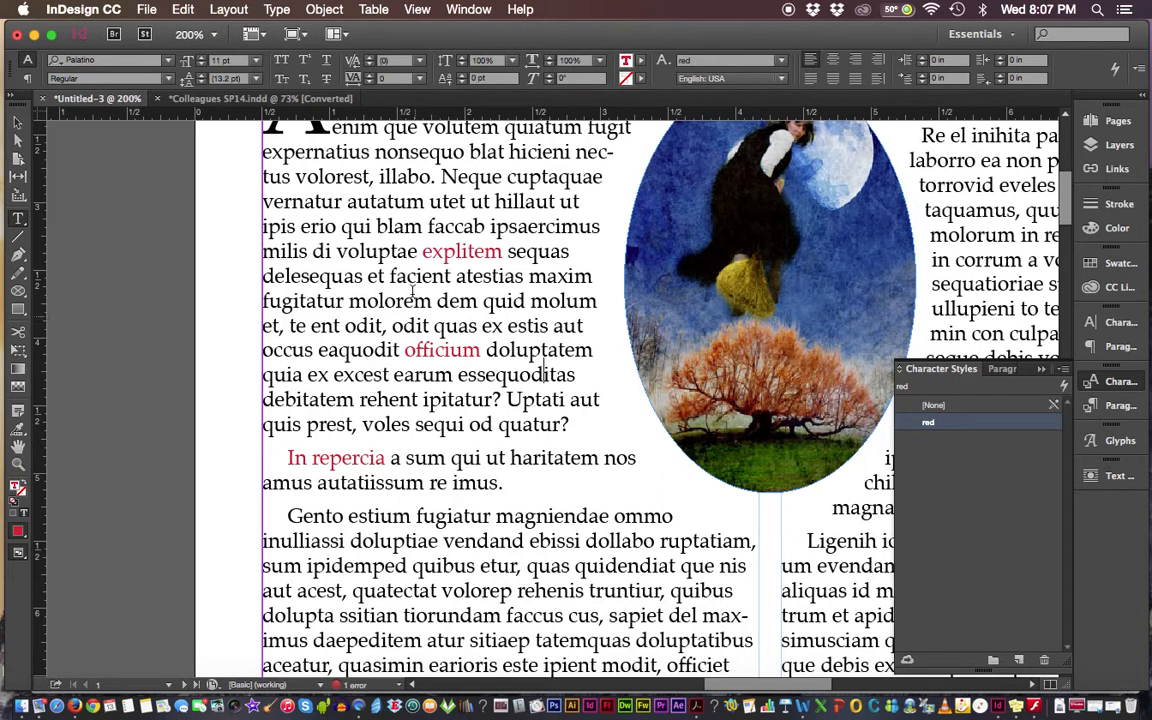